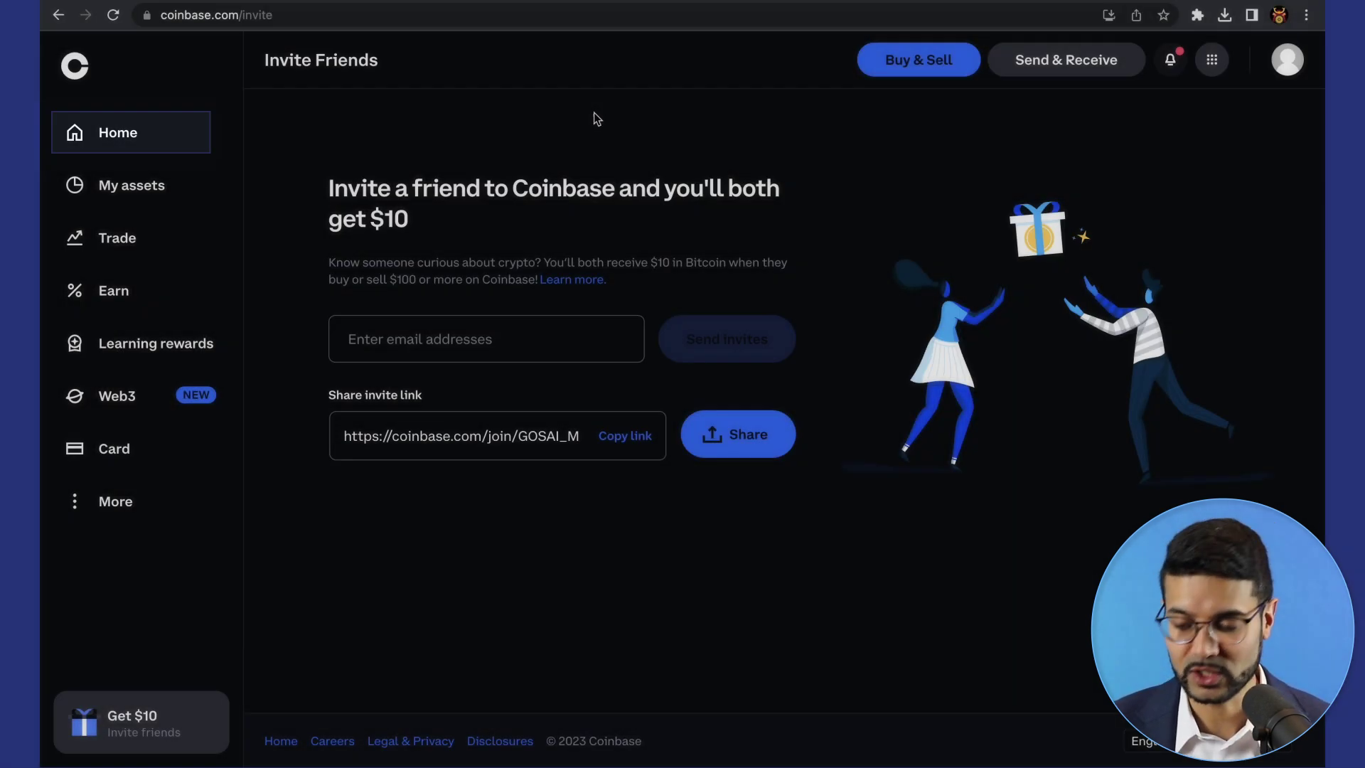
Step: Open the Home overview and review the account's balance and holdings in My assets
left_click(149, 144)
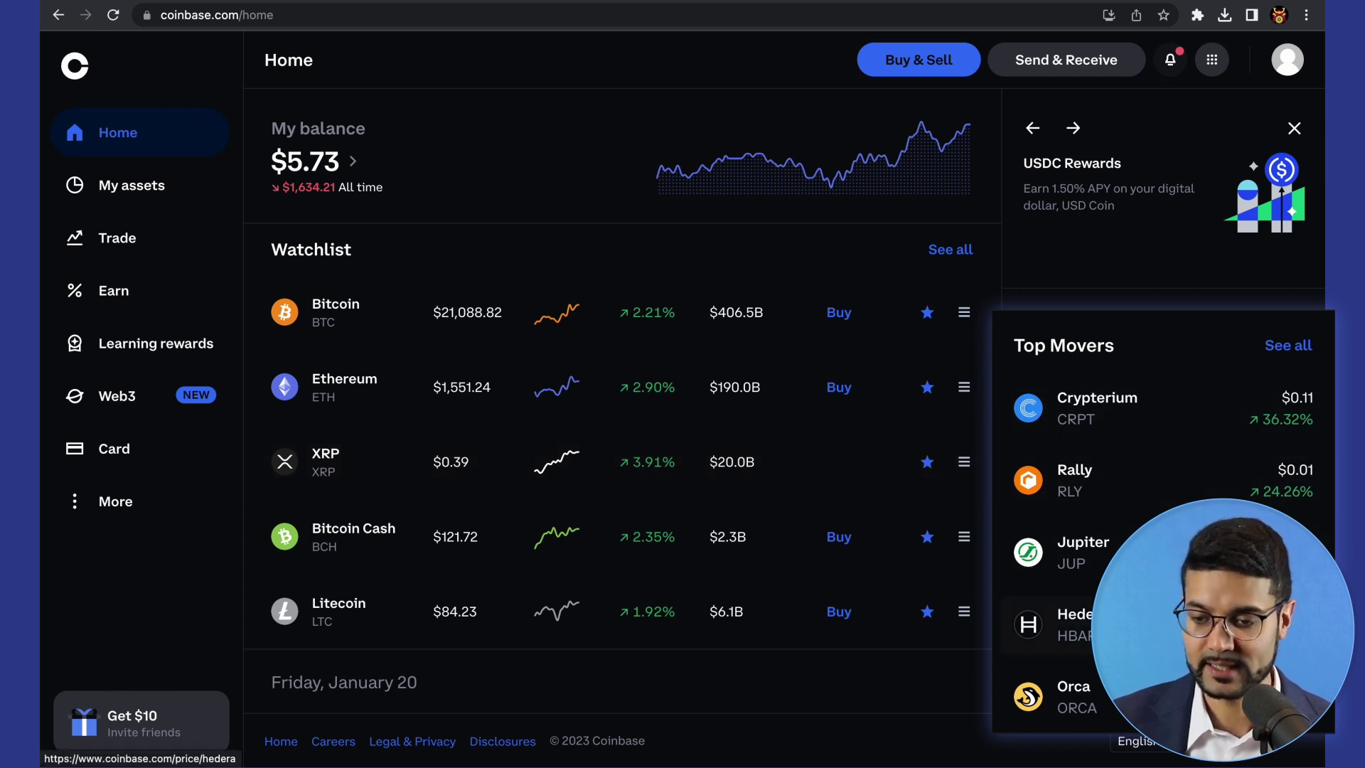
left_click(186, 188)
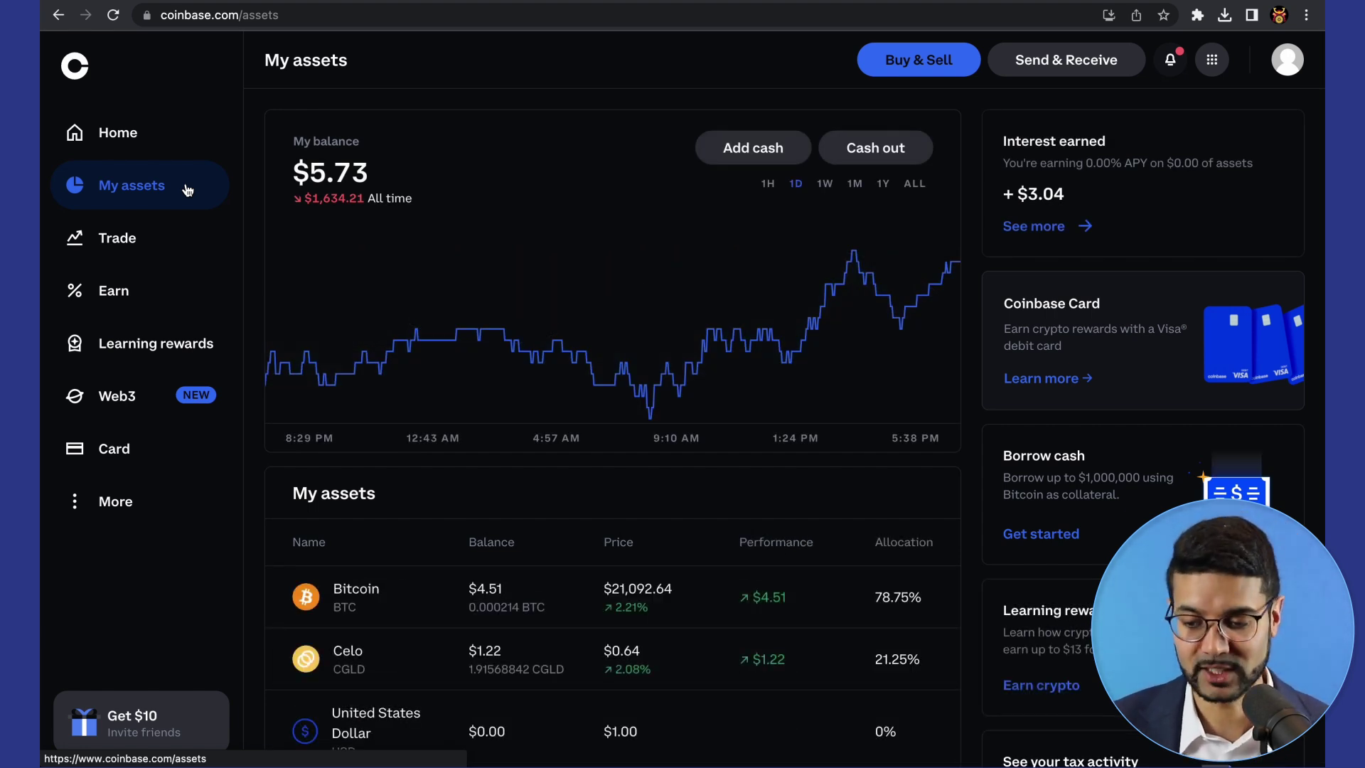
scroll(280, 295, "down", 3)
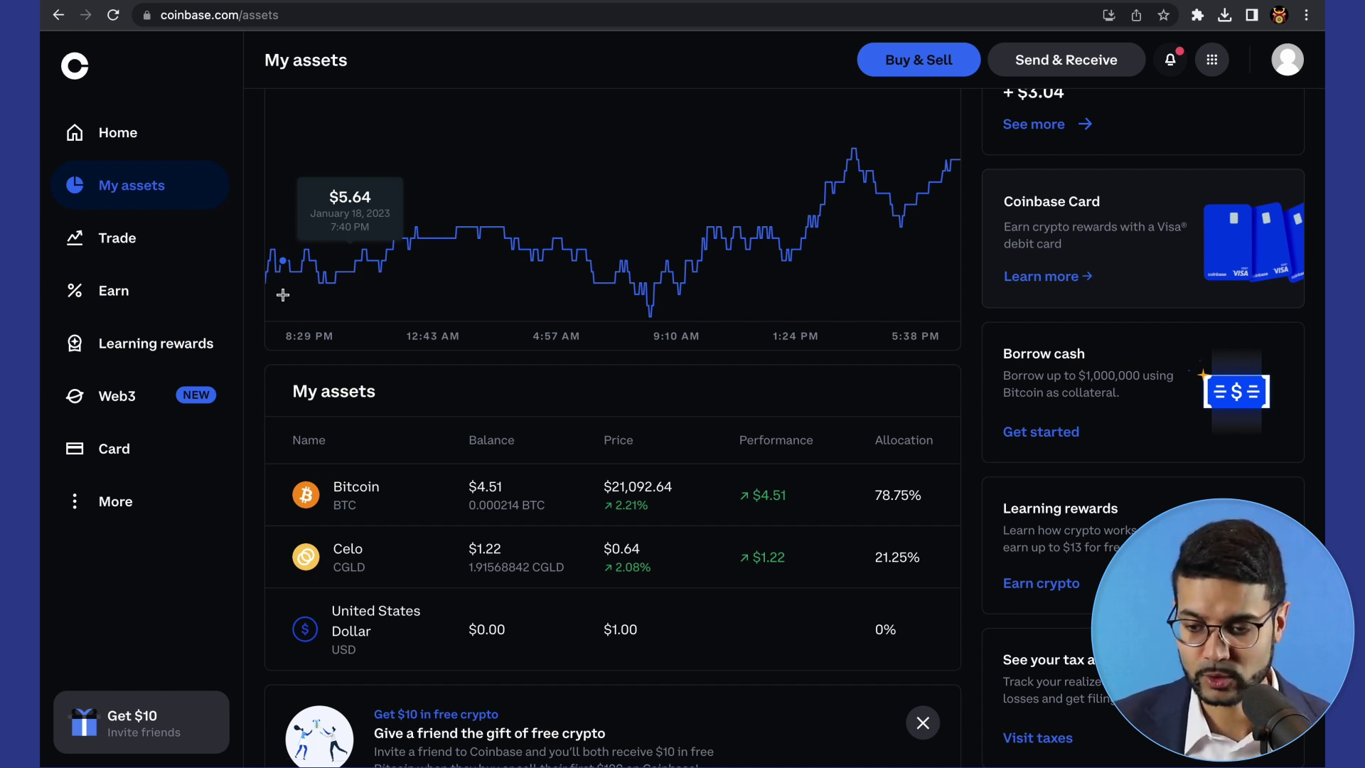
Step: View the simple Trade page and look through the lifetime earnings and new earning assets on the Earn page
mouse_move(85, 253)
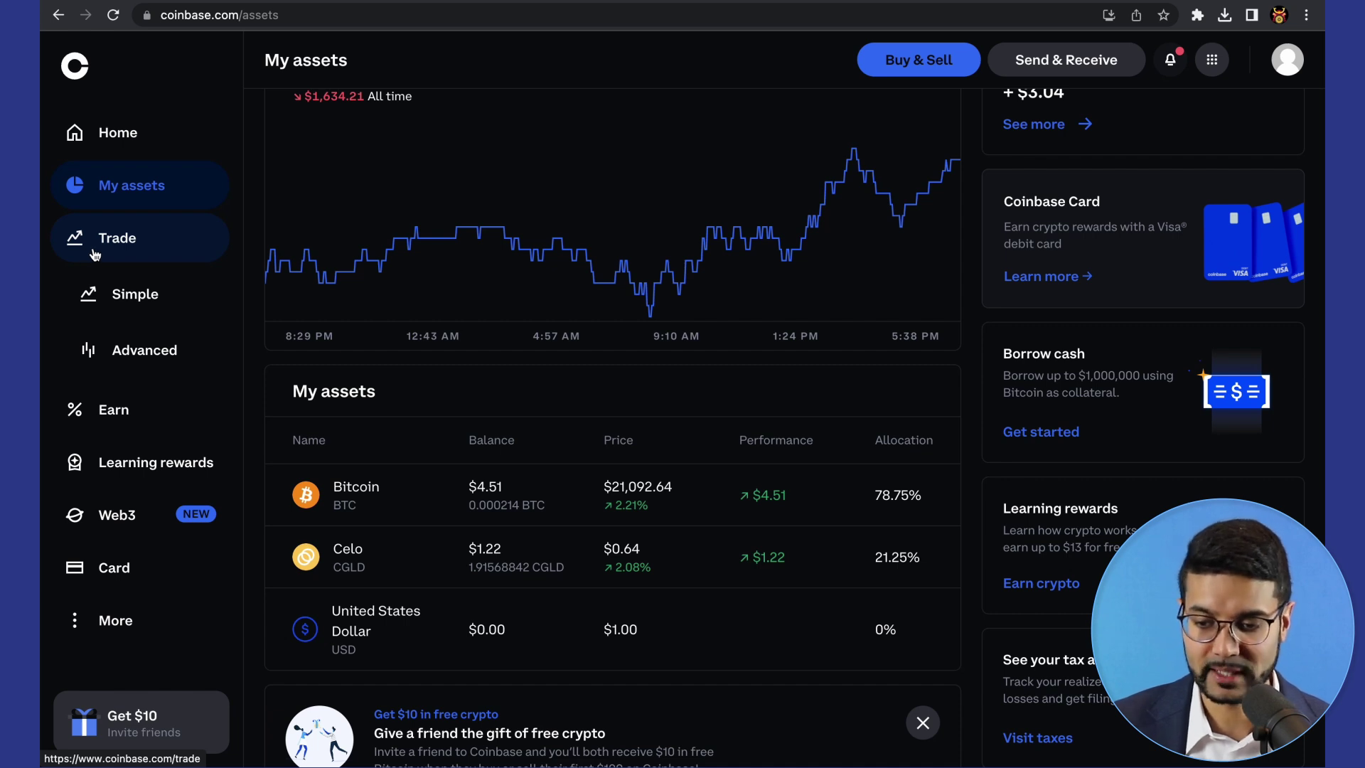
left_click(92, 254)
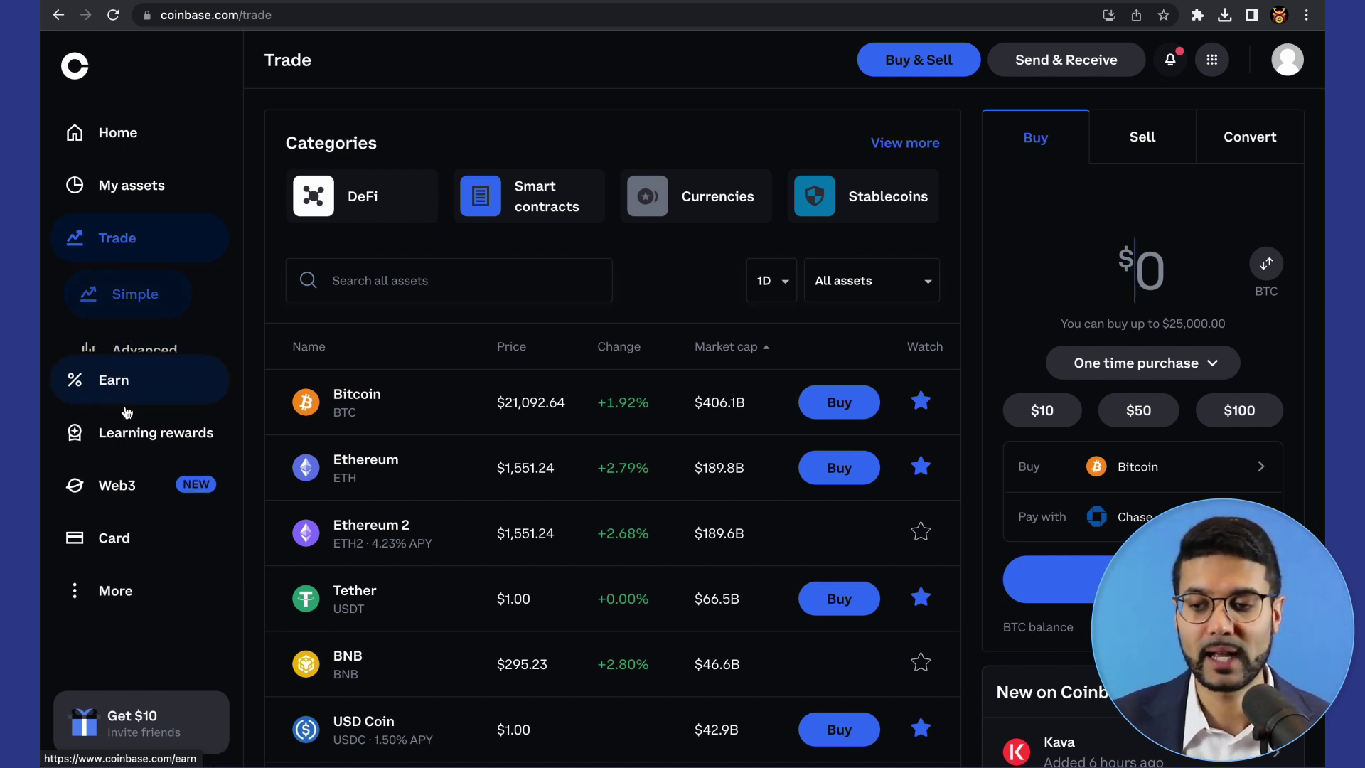
left_click(114, 306)
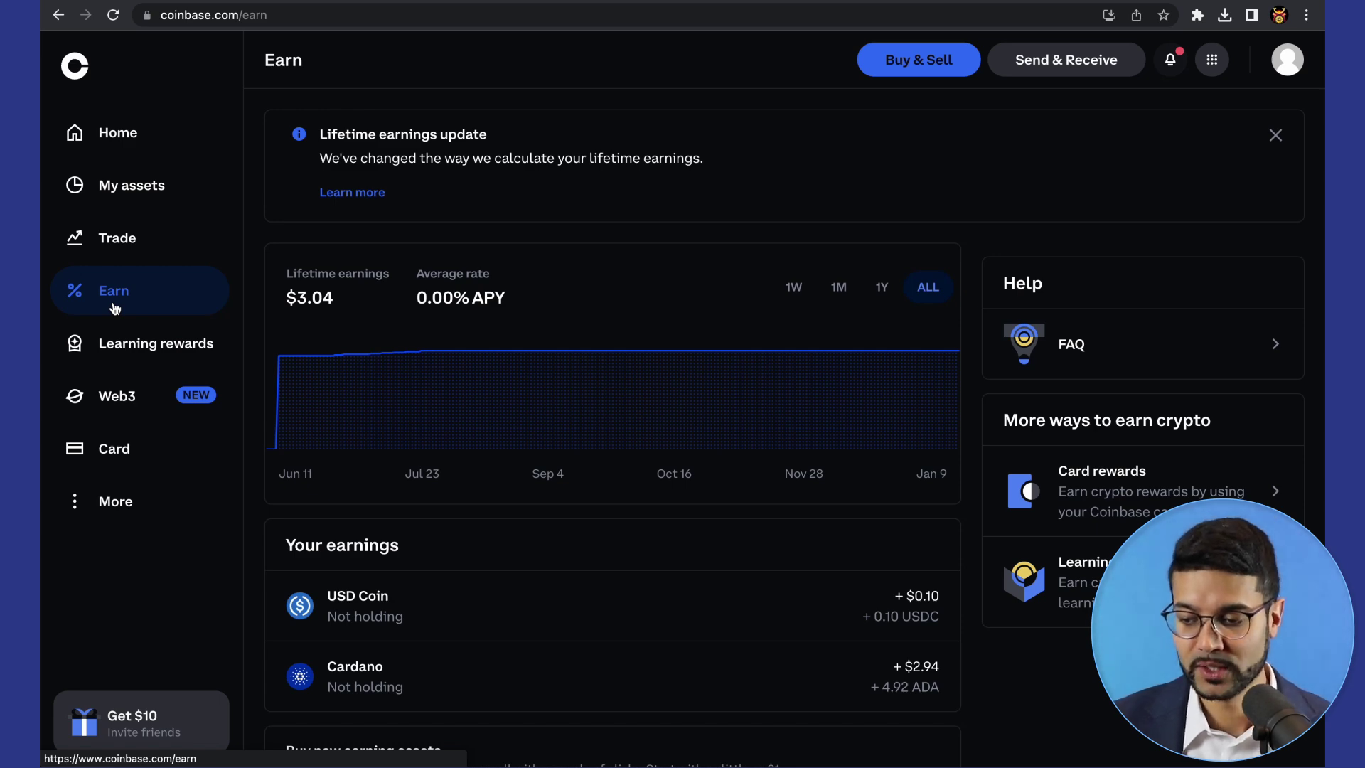
scroll(232, 316, "down", 6)
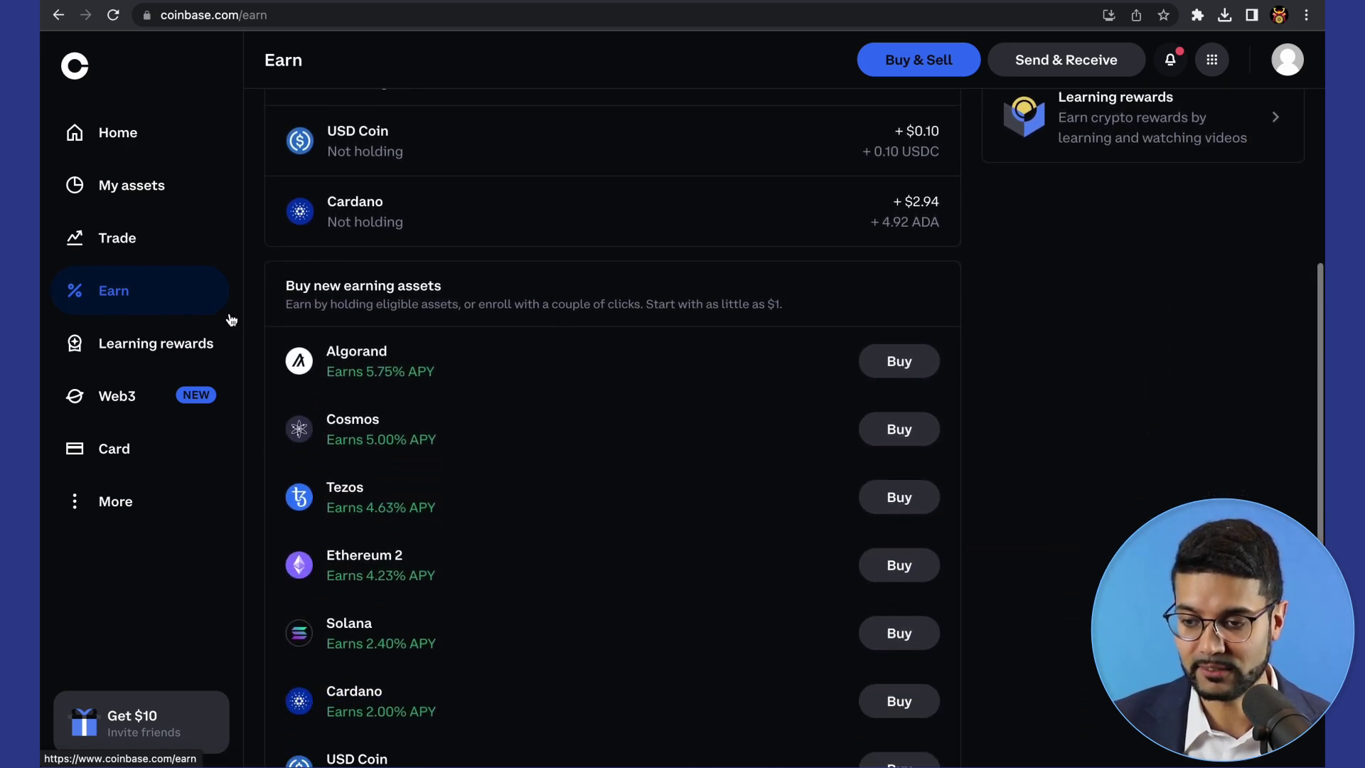
scroll(417, 268, "up", 6)
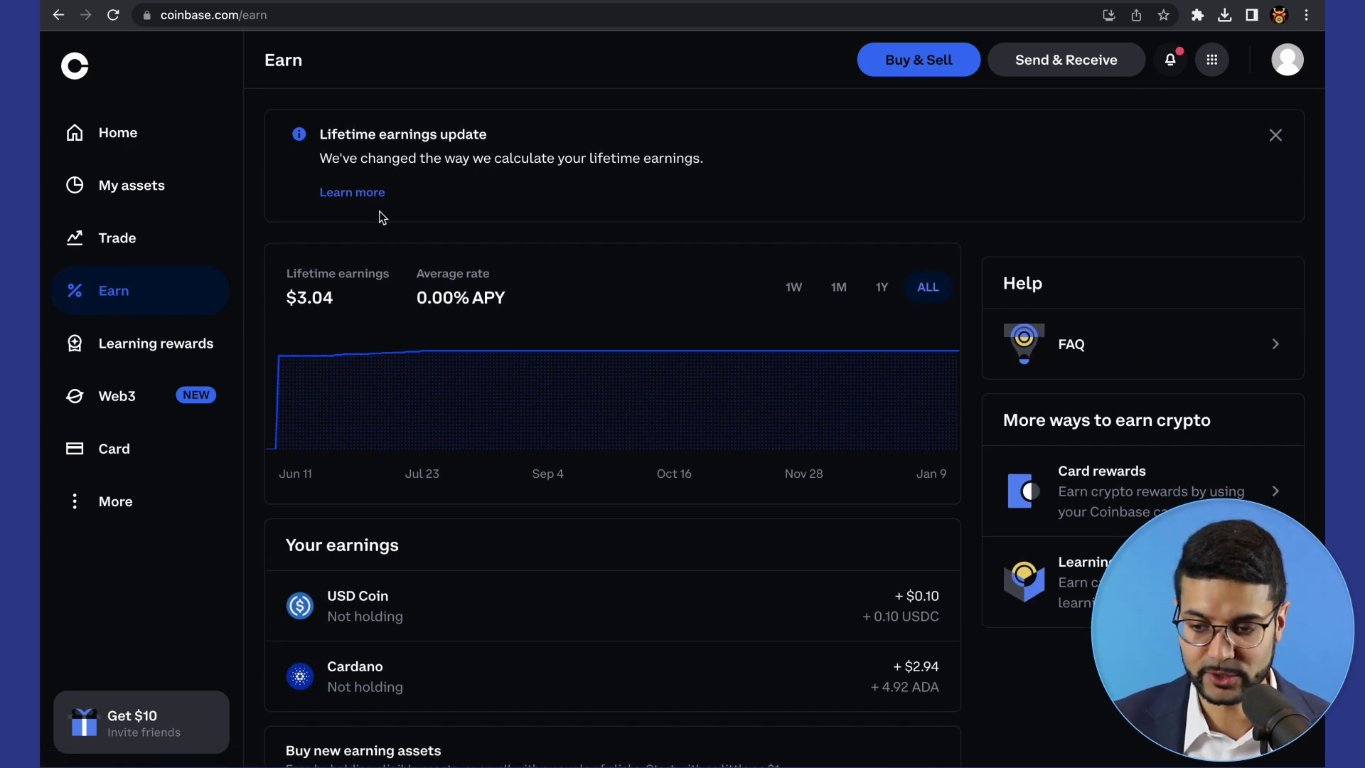
Step: Read the help article linked from the lifetime earnings update and return to the Coinbase home page
left_click(352, 192)
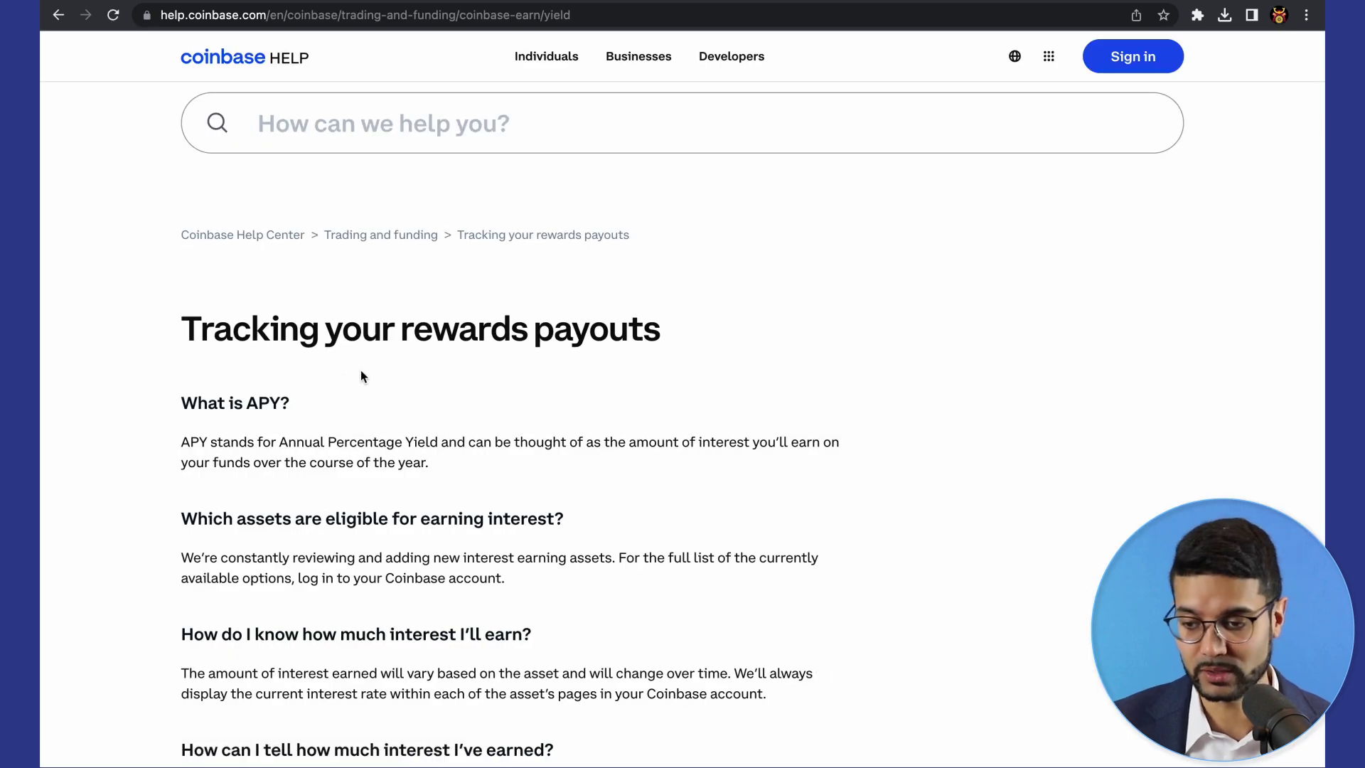
scroll(343, 380, "down", 2)
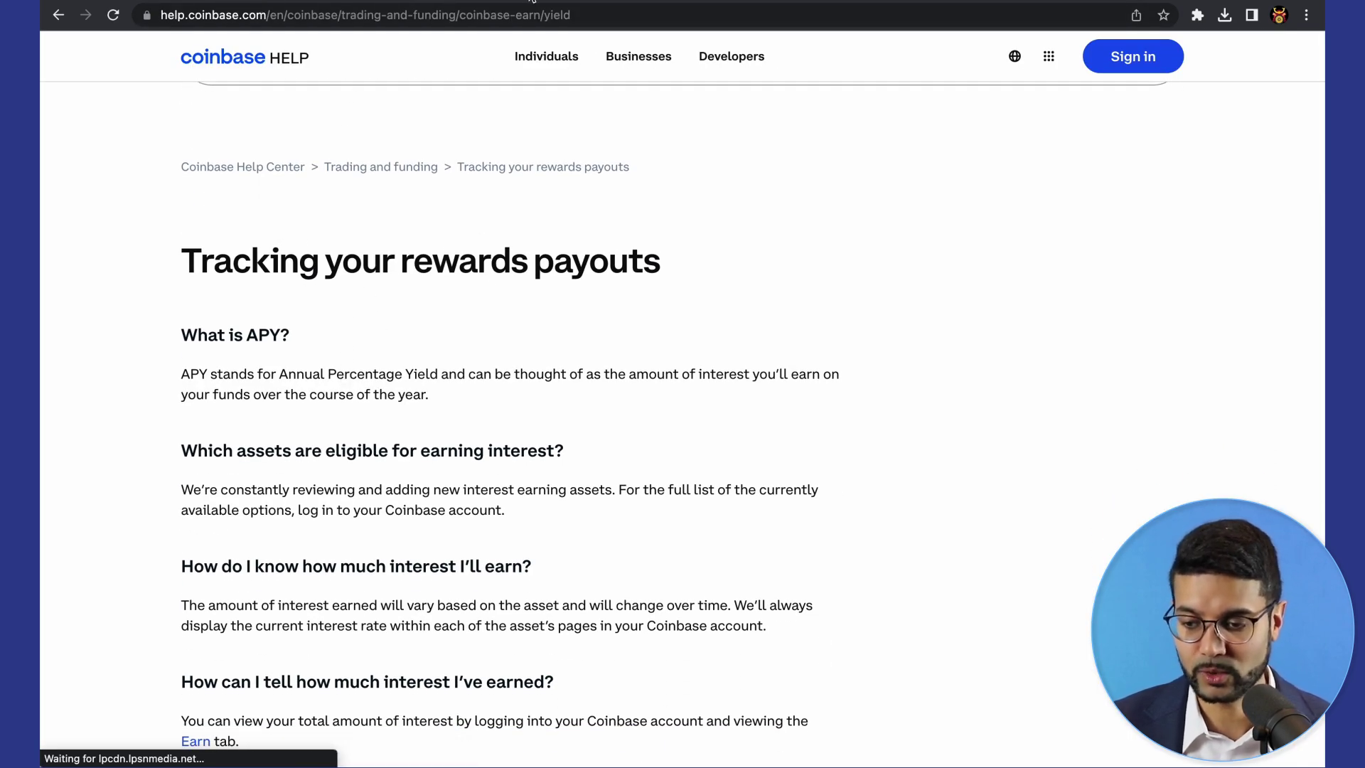
left_click(163, 1)
Step: Browse the crypto news feed below the watchlist on the home page
scroll(384, 299, "down", 15)
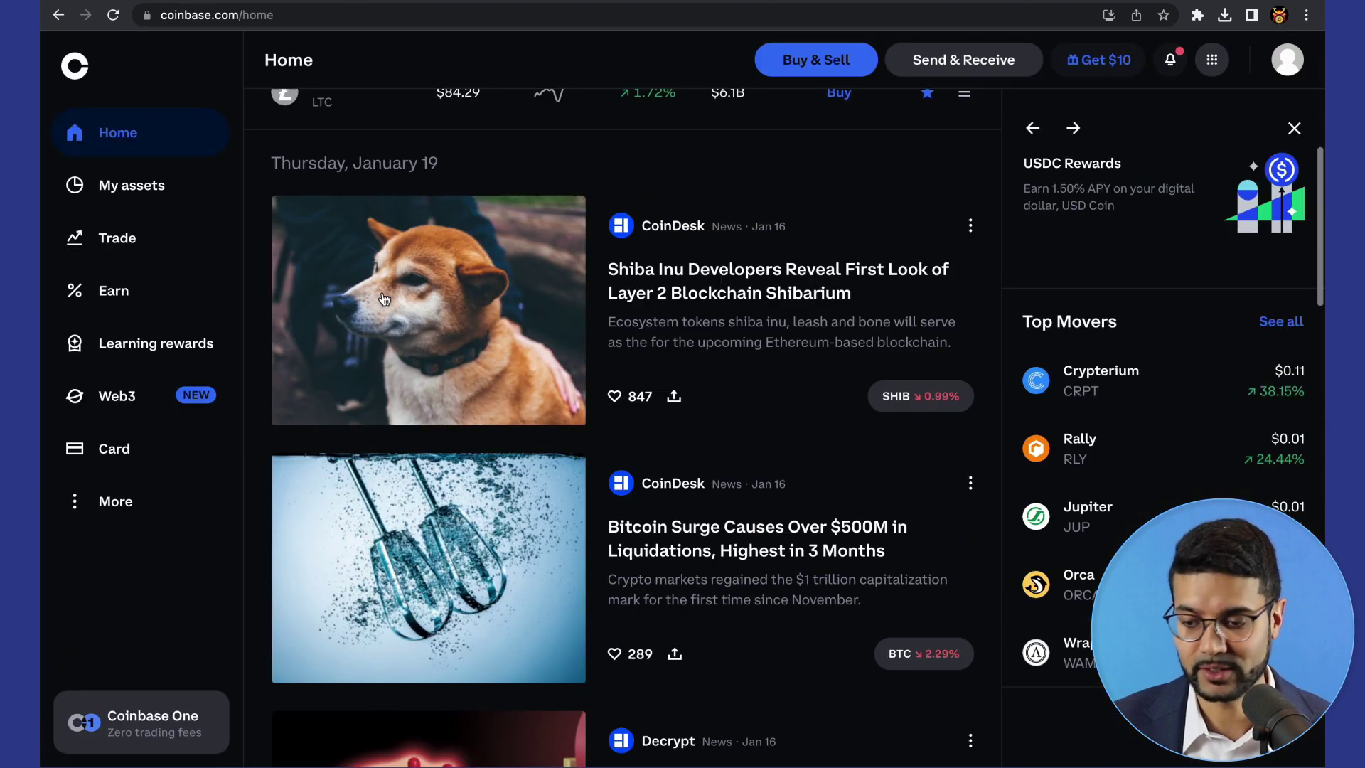
scroll(384, 299, "down", 15)
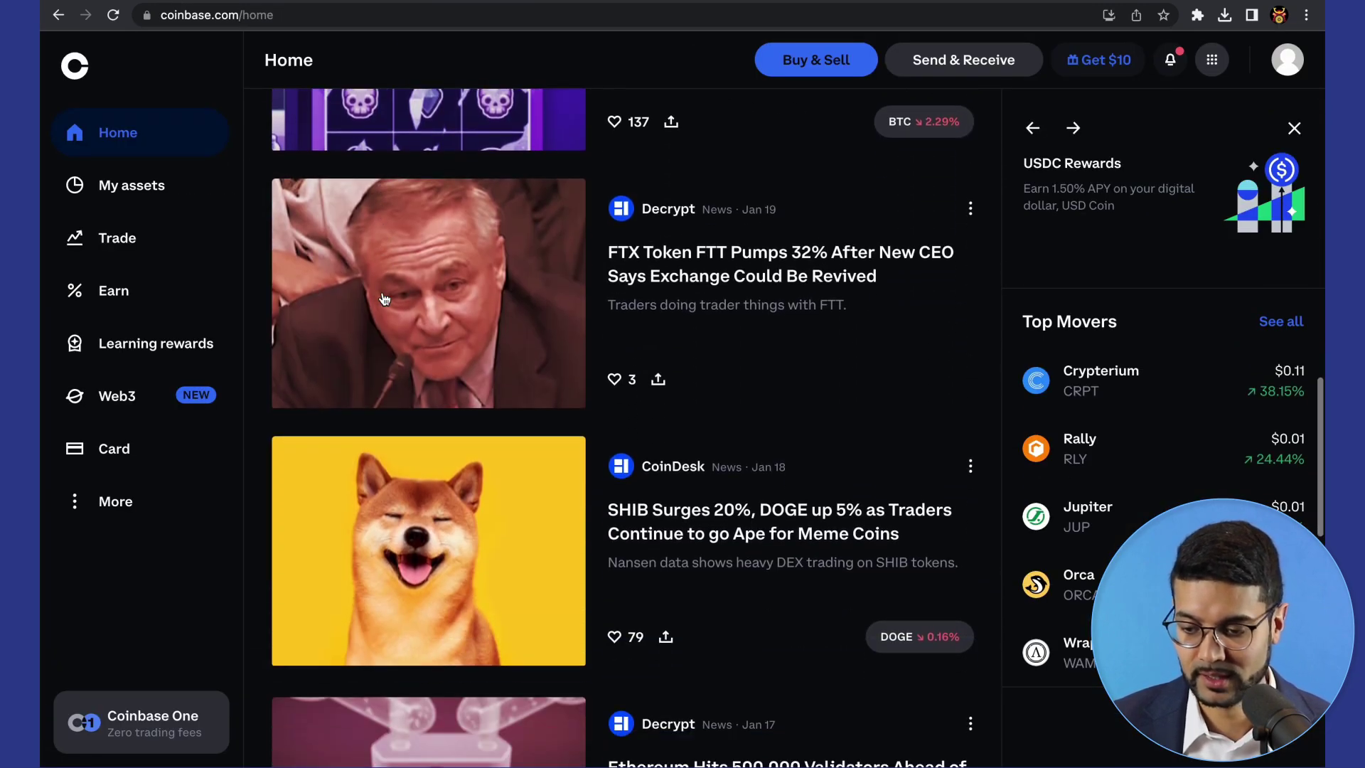
scroll(384, 298, "down", 8)
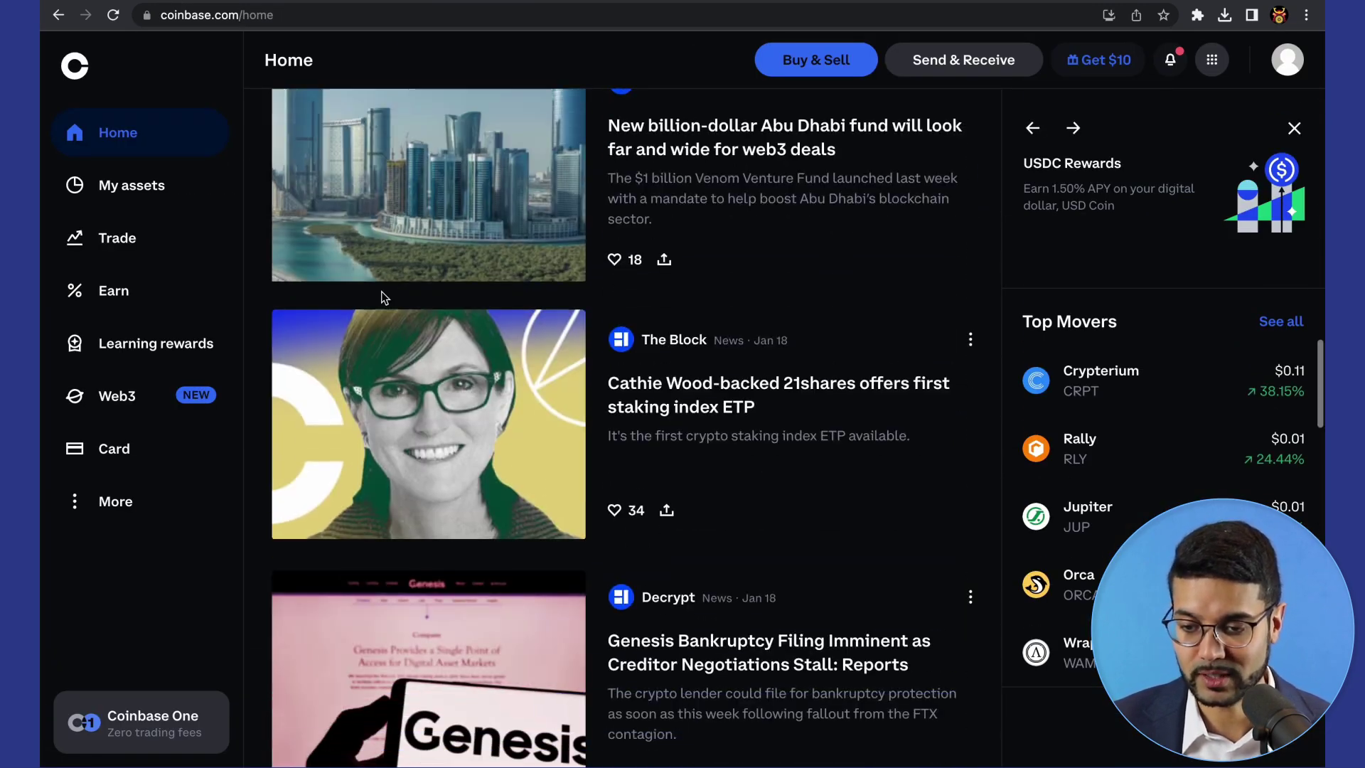
Step: Review the Earn page's assets and staking offer, and browse the lessons in Learning rewards
left_click(94, 291)
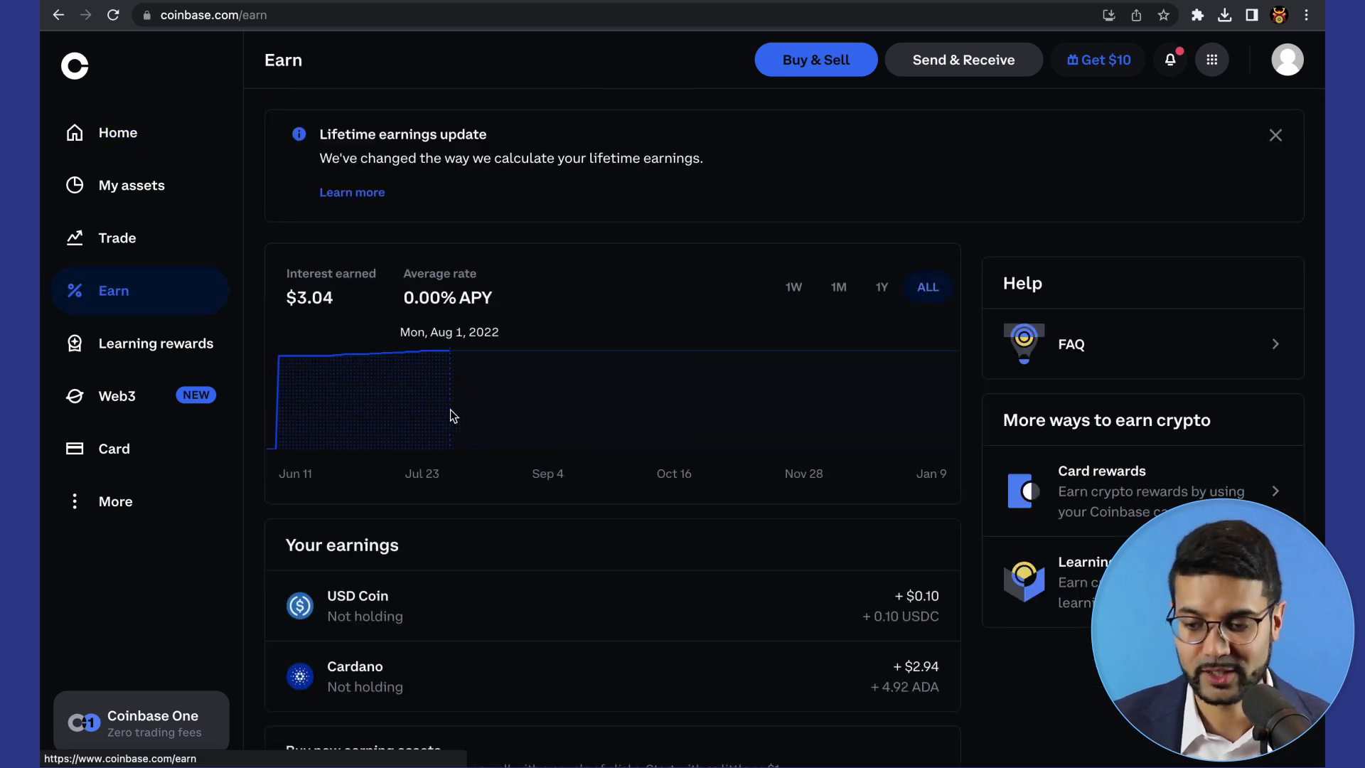
scroll(450, 410, "down", 5)
scroll(450, 409, "down", 5)
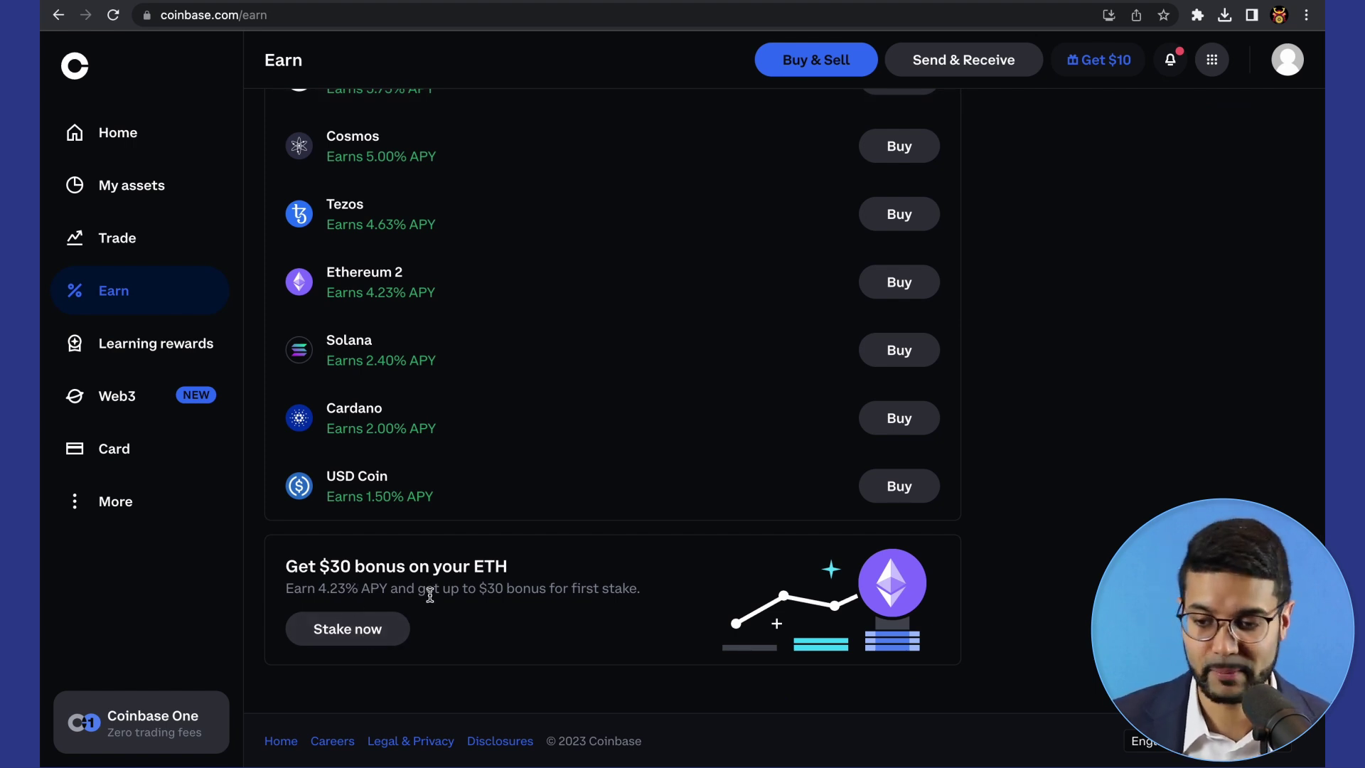
left_click(178, 354)
scroll(370, 421, "down", 12)
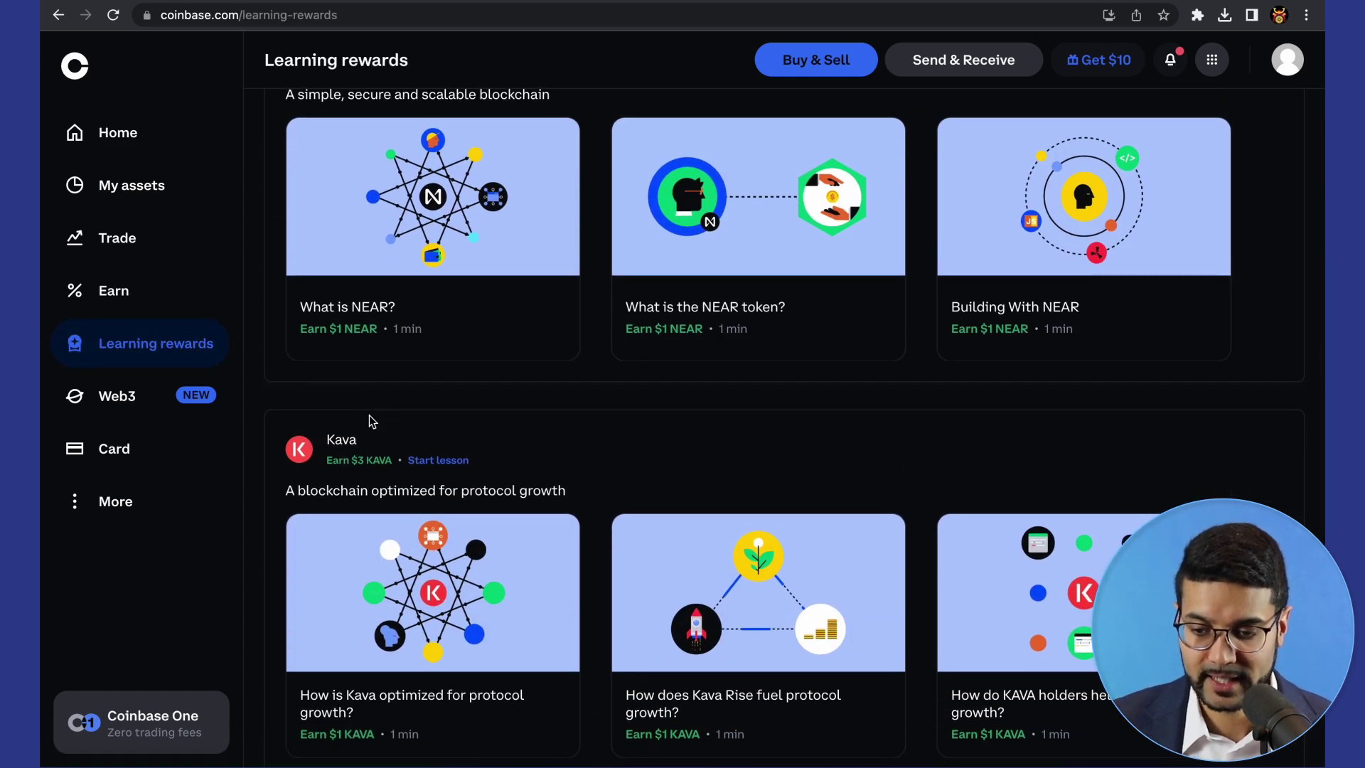
Step: Open the Web3 section and look through the ranked list of popular dapps
left_click(121, 411)
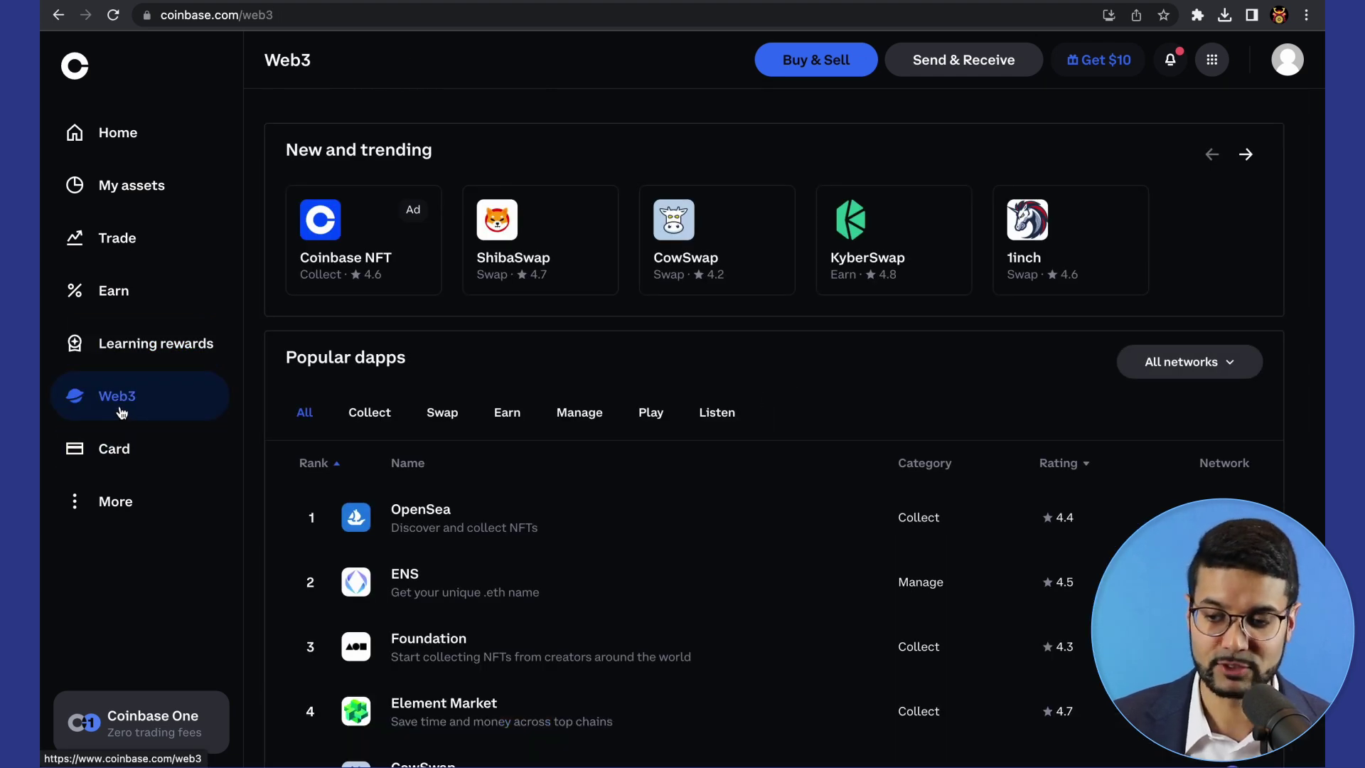
scroll(450, 415, "down", 3)
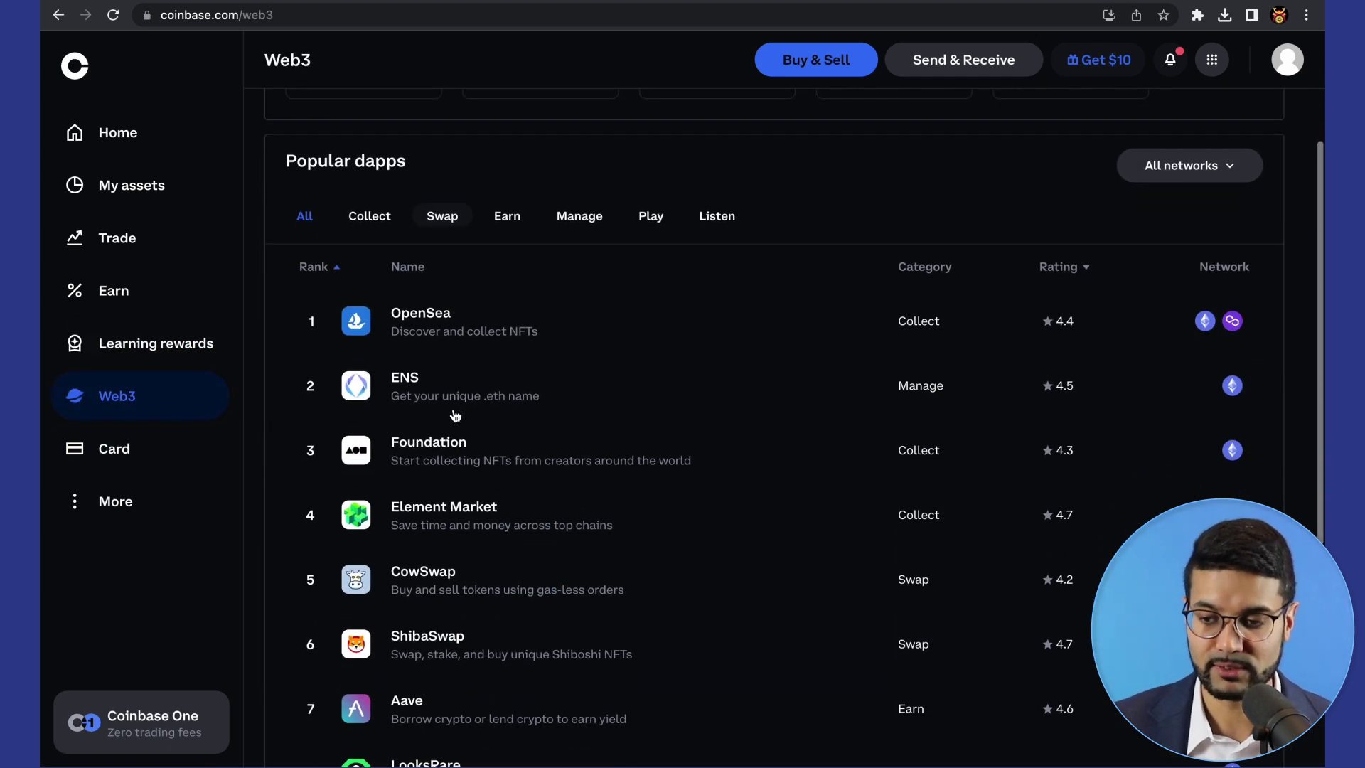
scroll(456, 415, "down", 1)
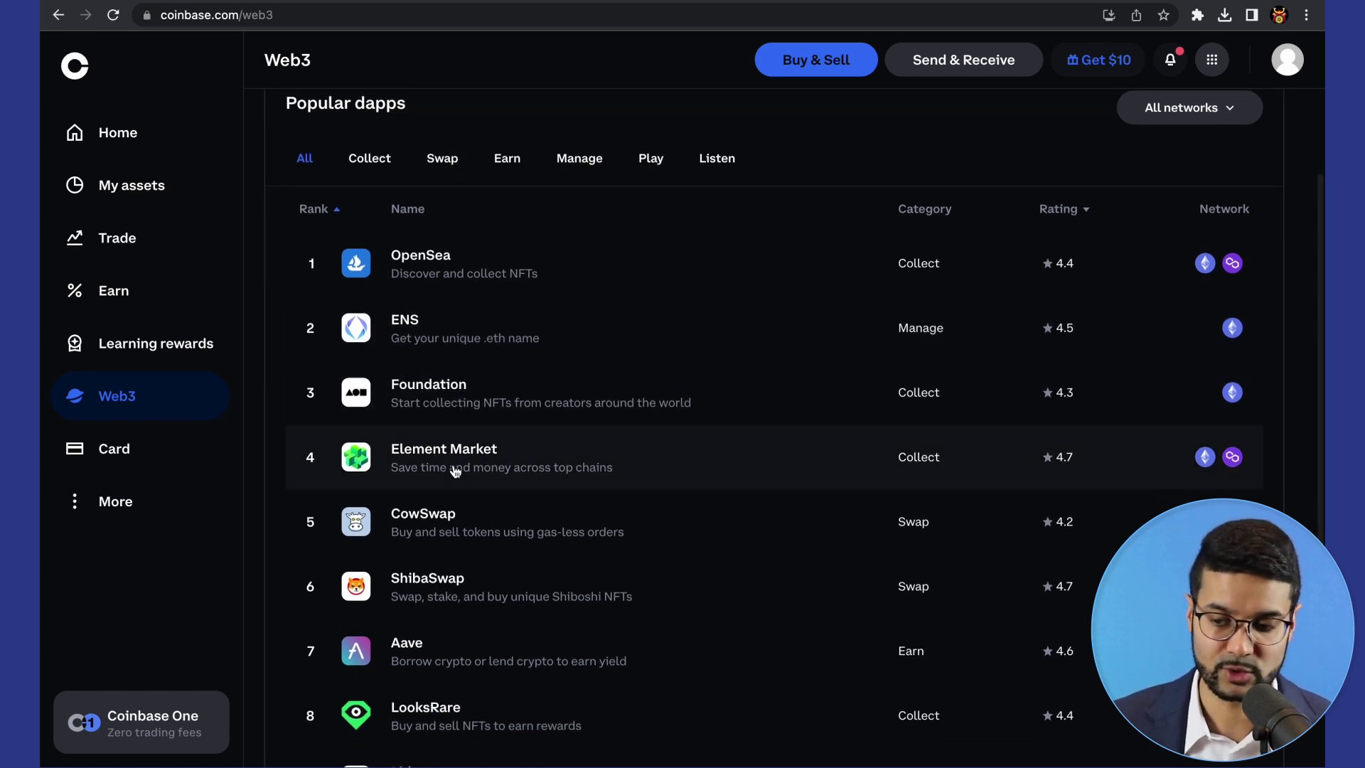
scroll(452, 467, "down", 3)
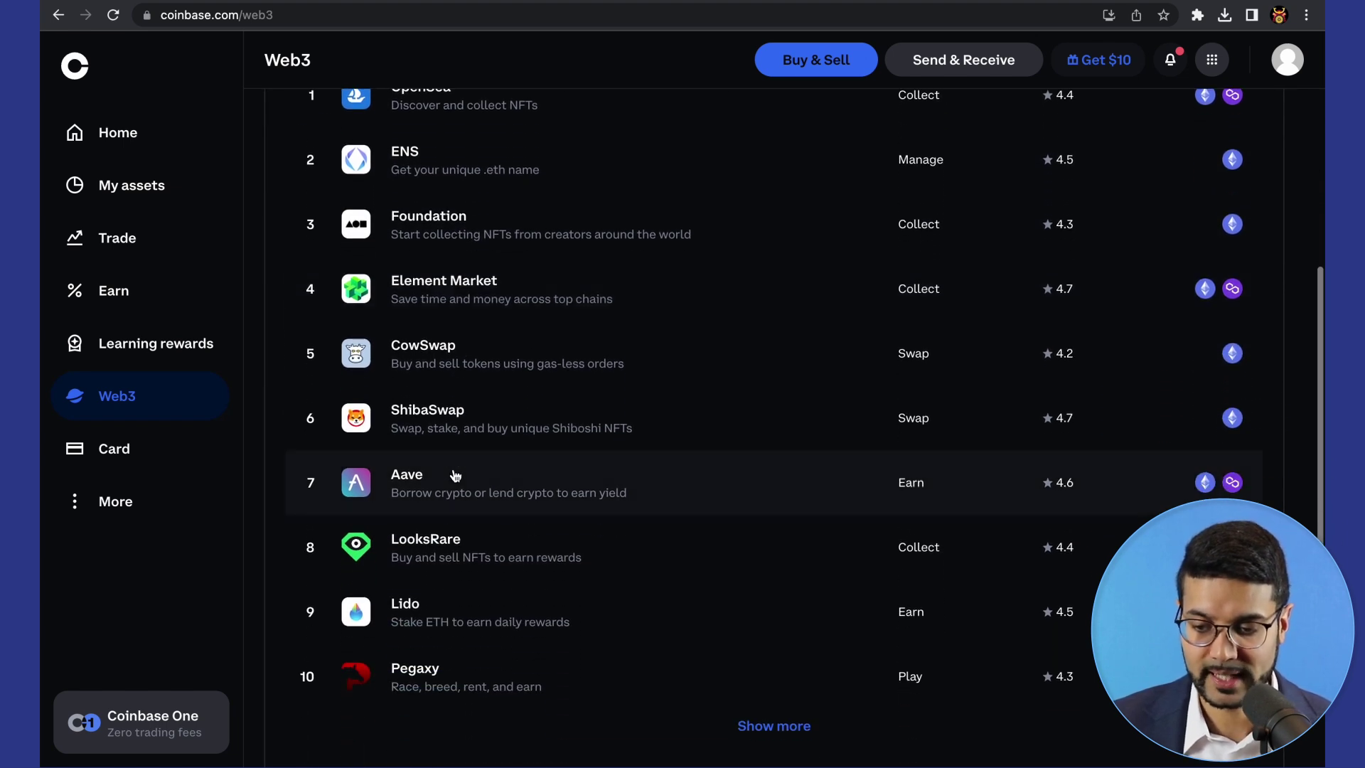
Step: View the Coinbase Card page and look over the additional Coinbase services, closing their list again
left_click(131, 458)
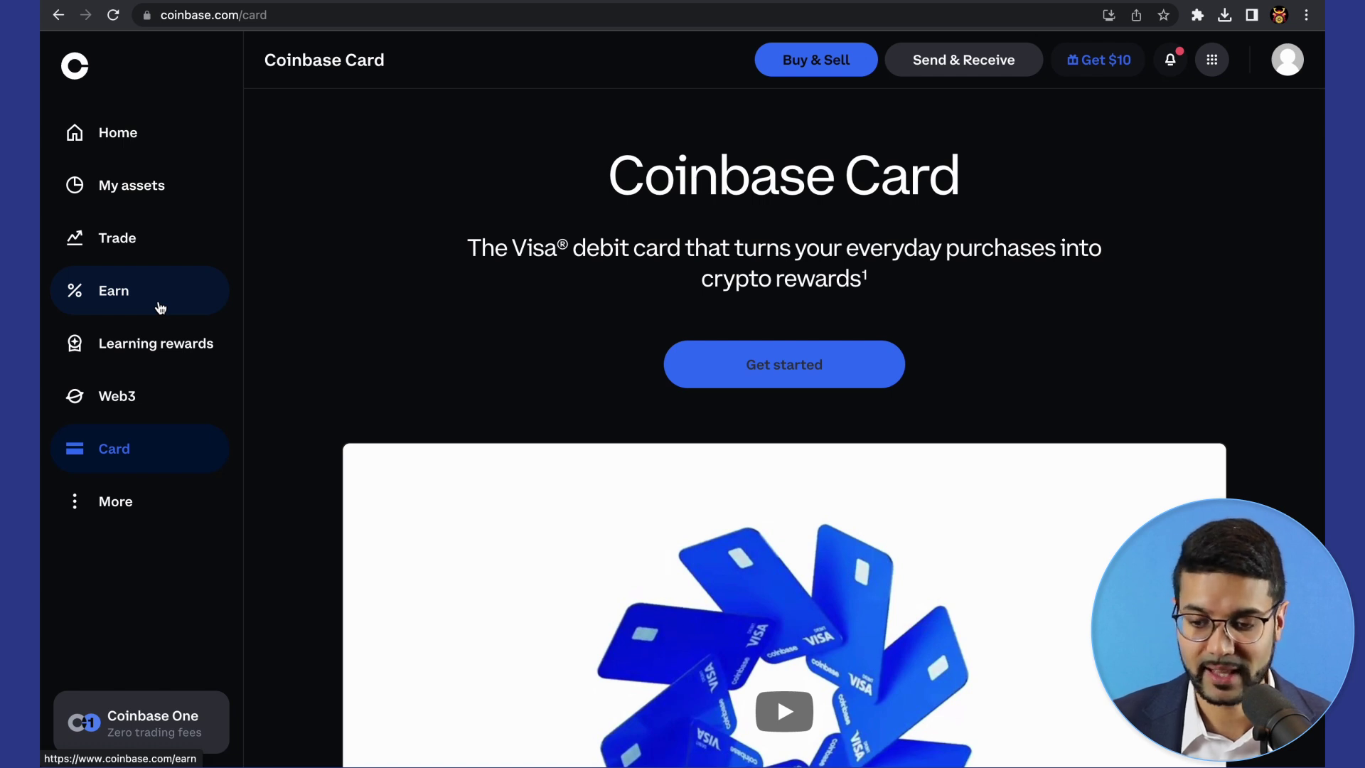
left_click(140, 500)
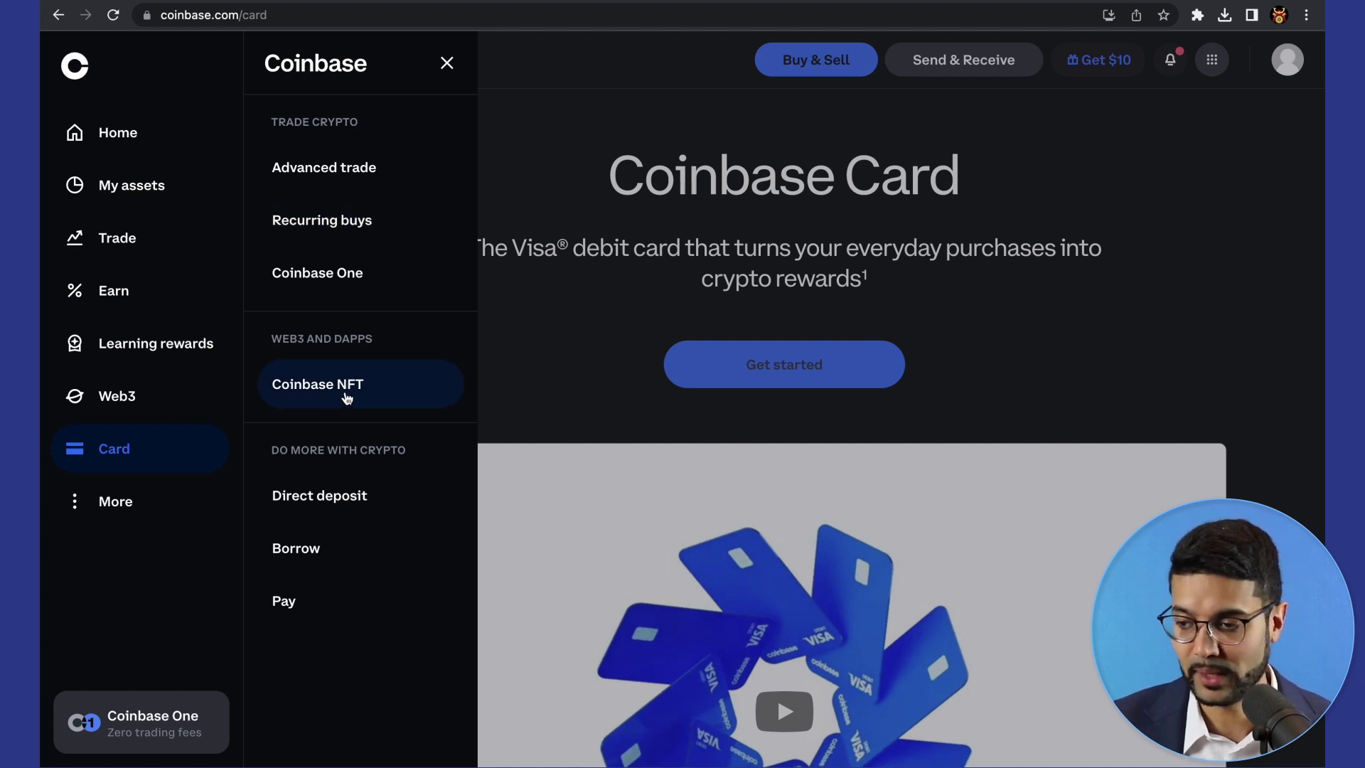
left_click(446, 62)
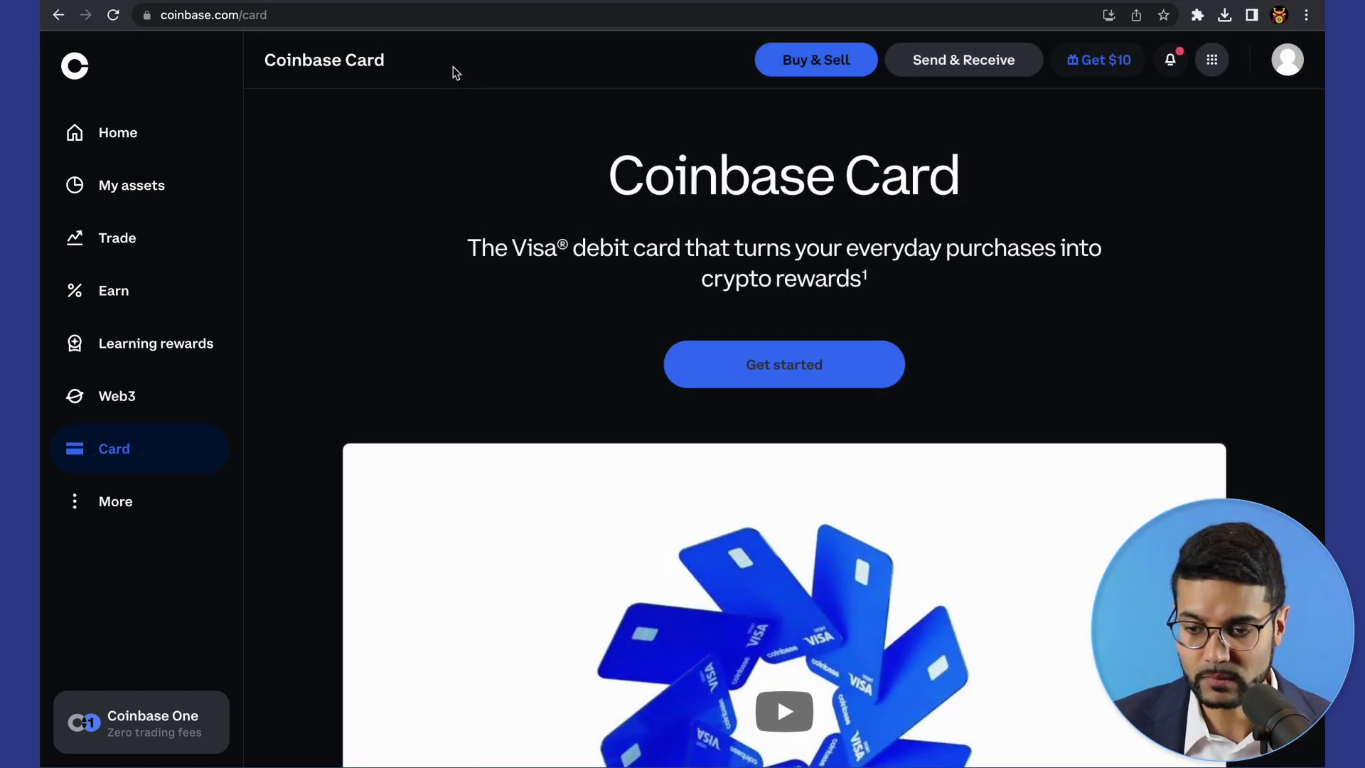
Step: Start a buy order from the home page, searching for "ada" and selecting Cardano as the asset
left_click(97, 144)
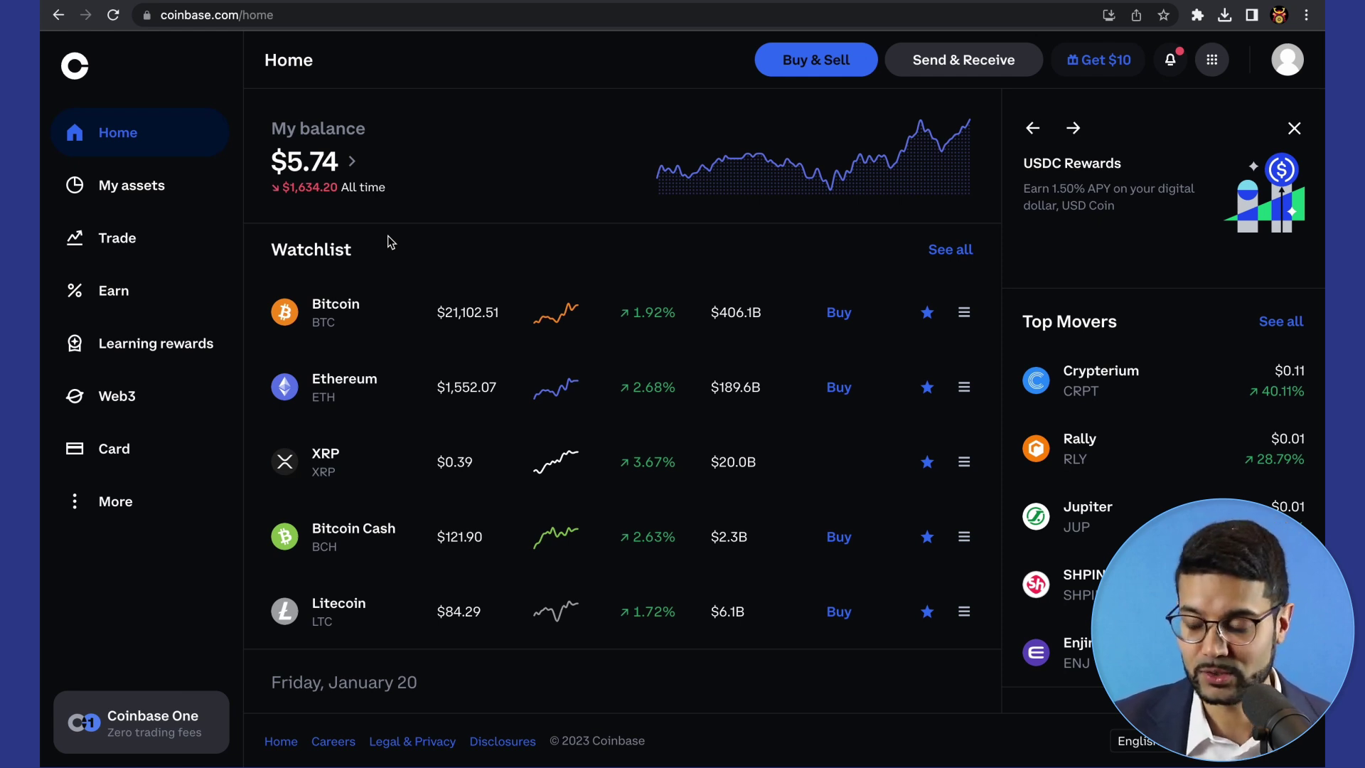
left_click(831, 69)
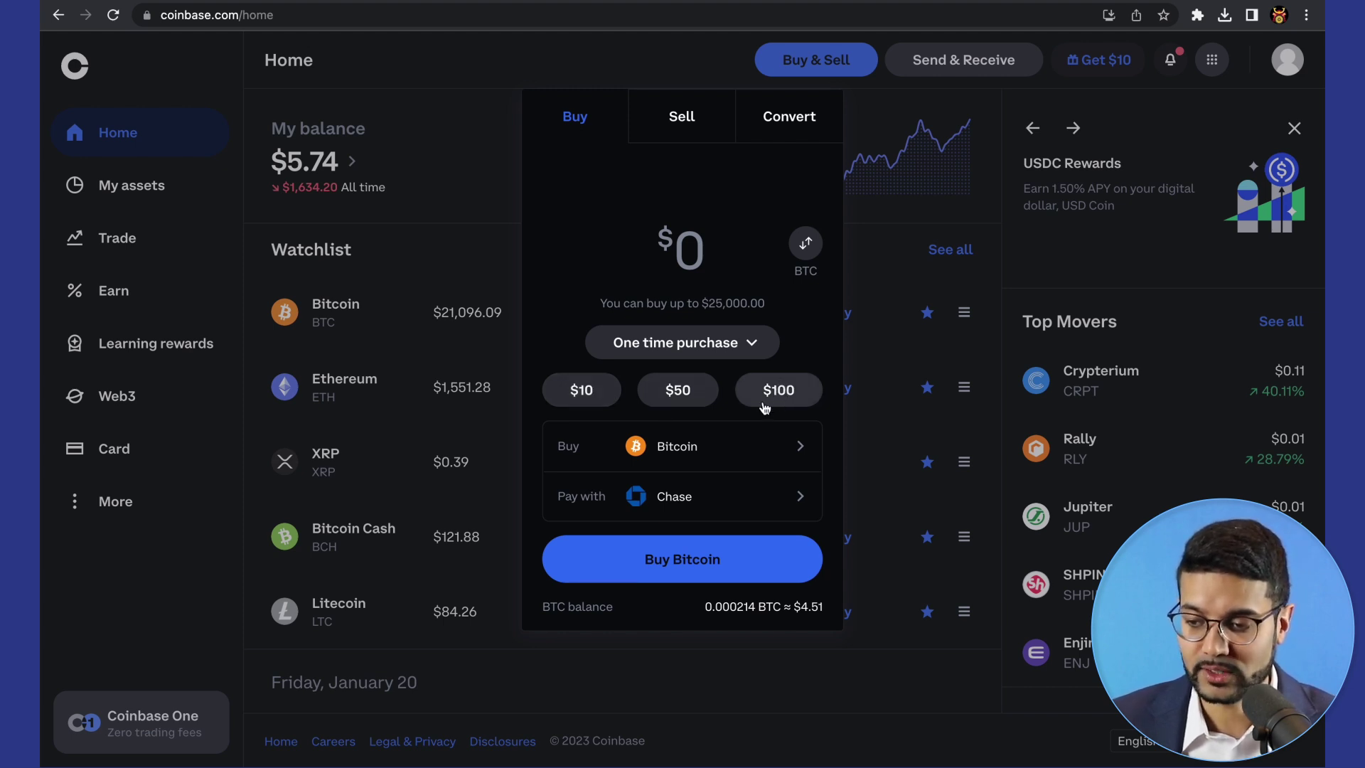
left_click(727, 464)
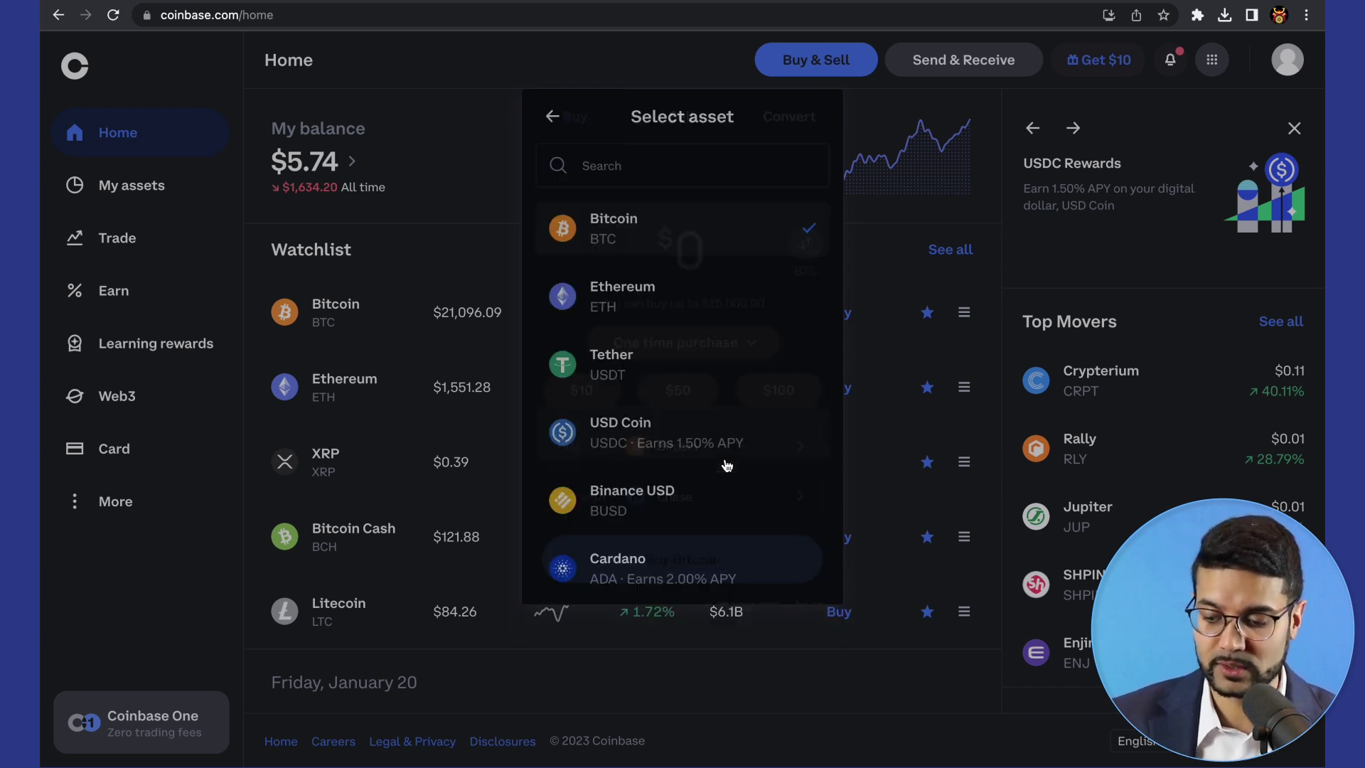
left_click(640, 156)
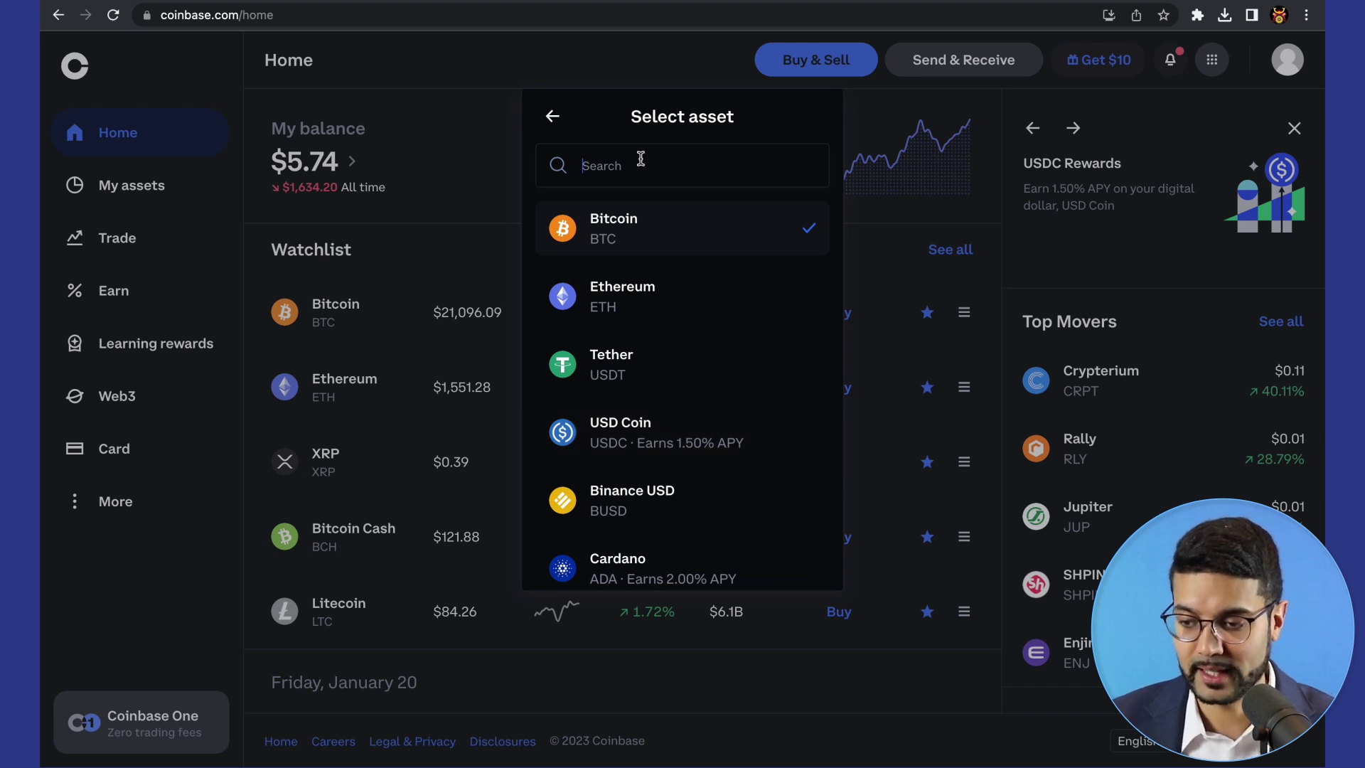
type("ada")
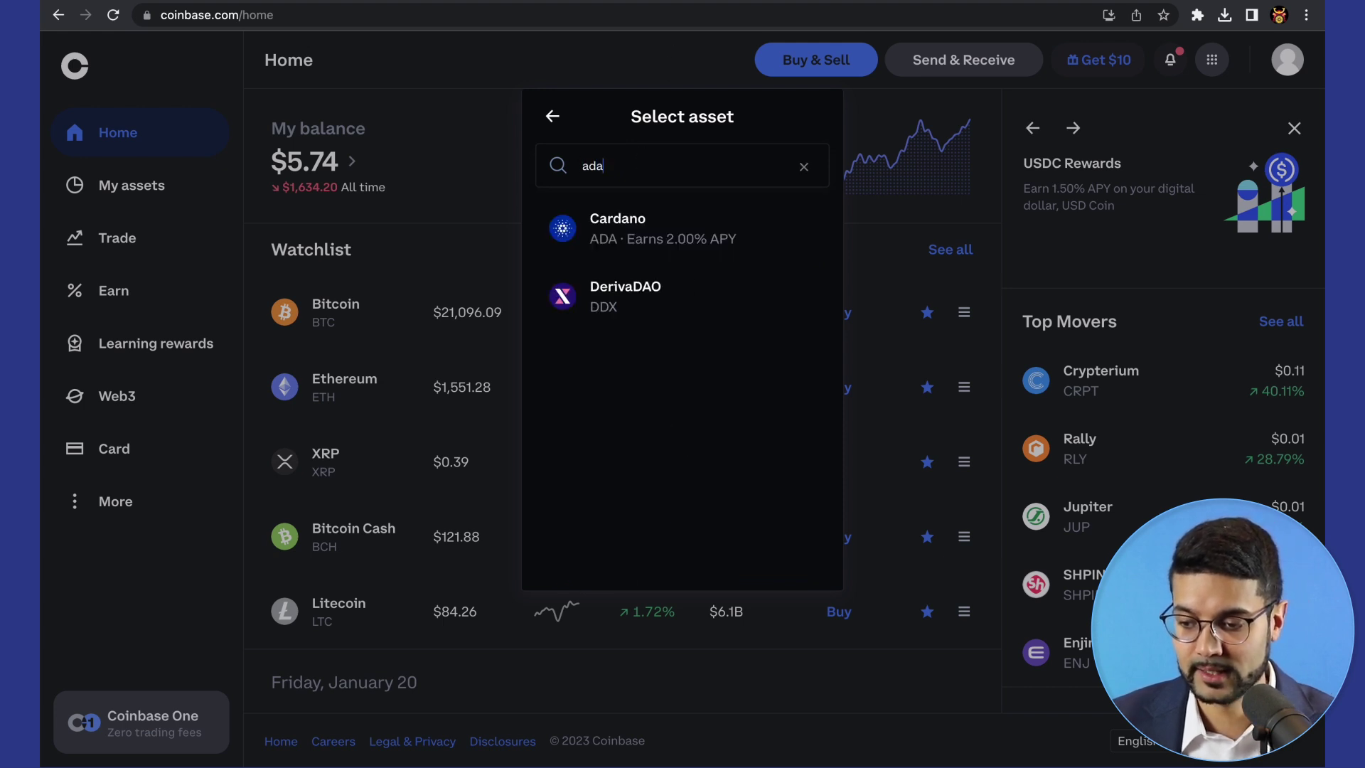
left_click(639, 222)
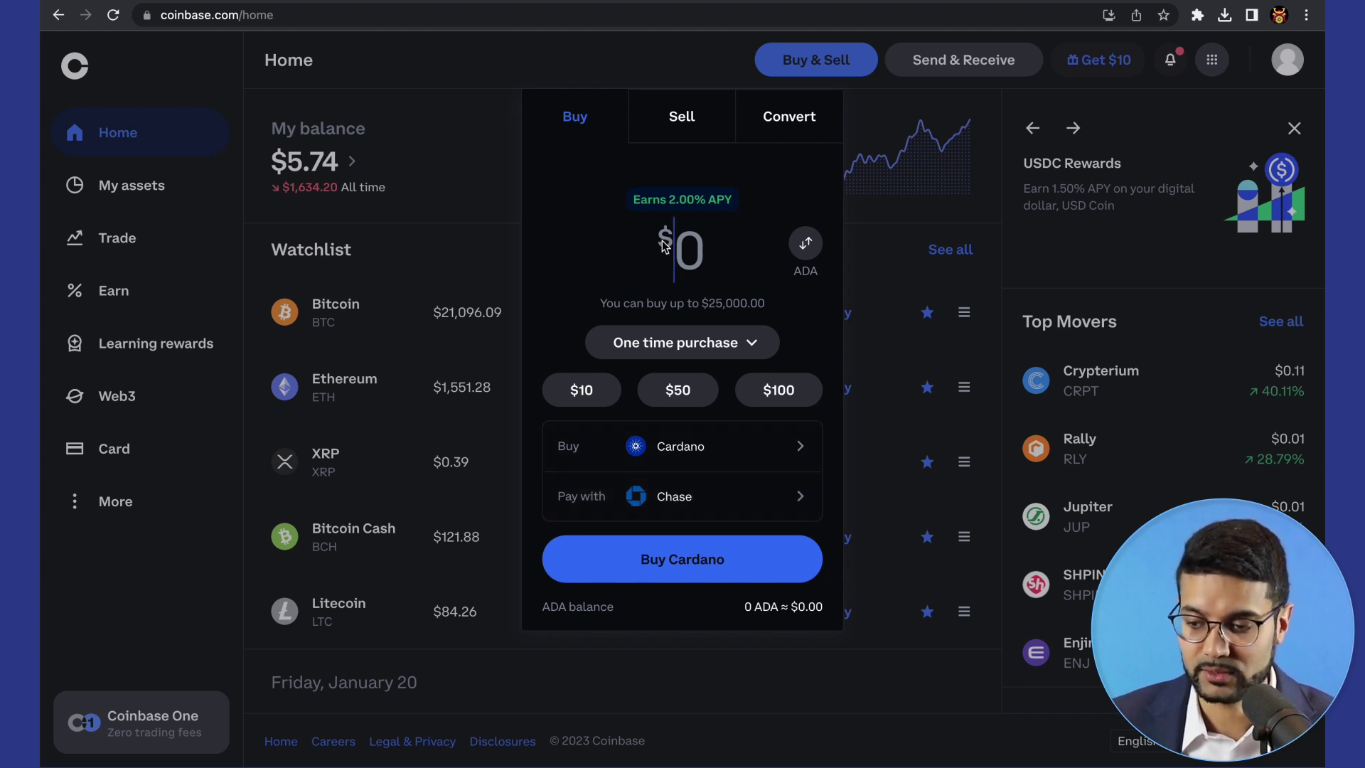
Step: Preview a $10 Cardano purchase paid with Chase, trying the weekly investment option and leaving it off
left_click(581, 390)
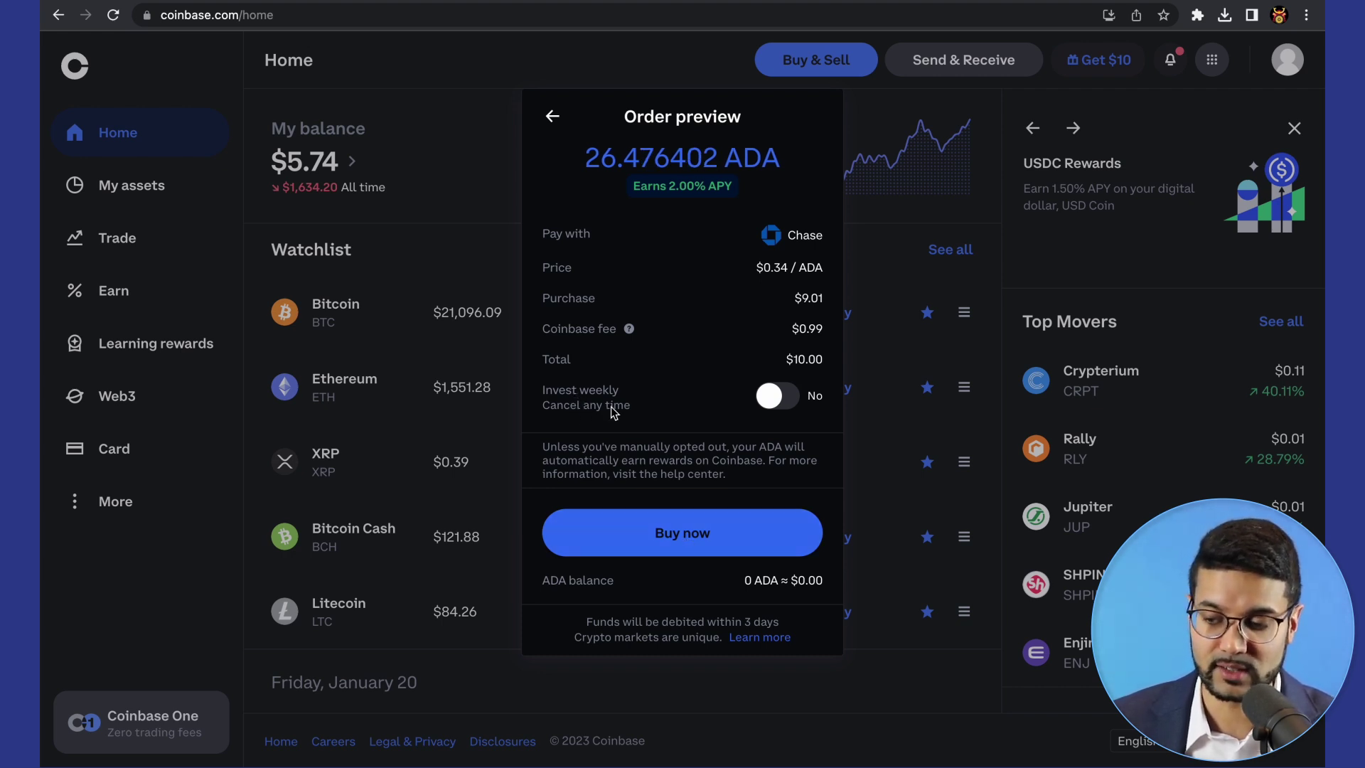
left_click(781, 398)
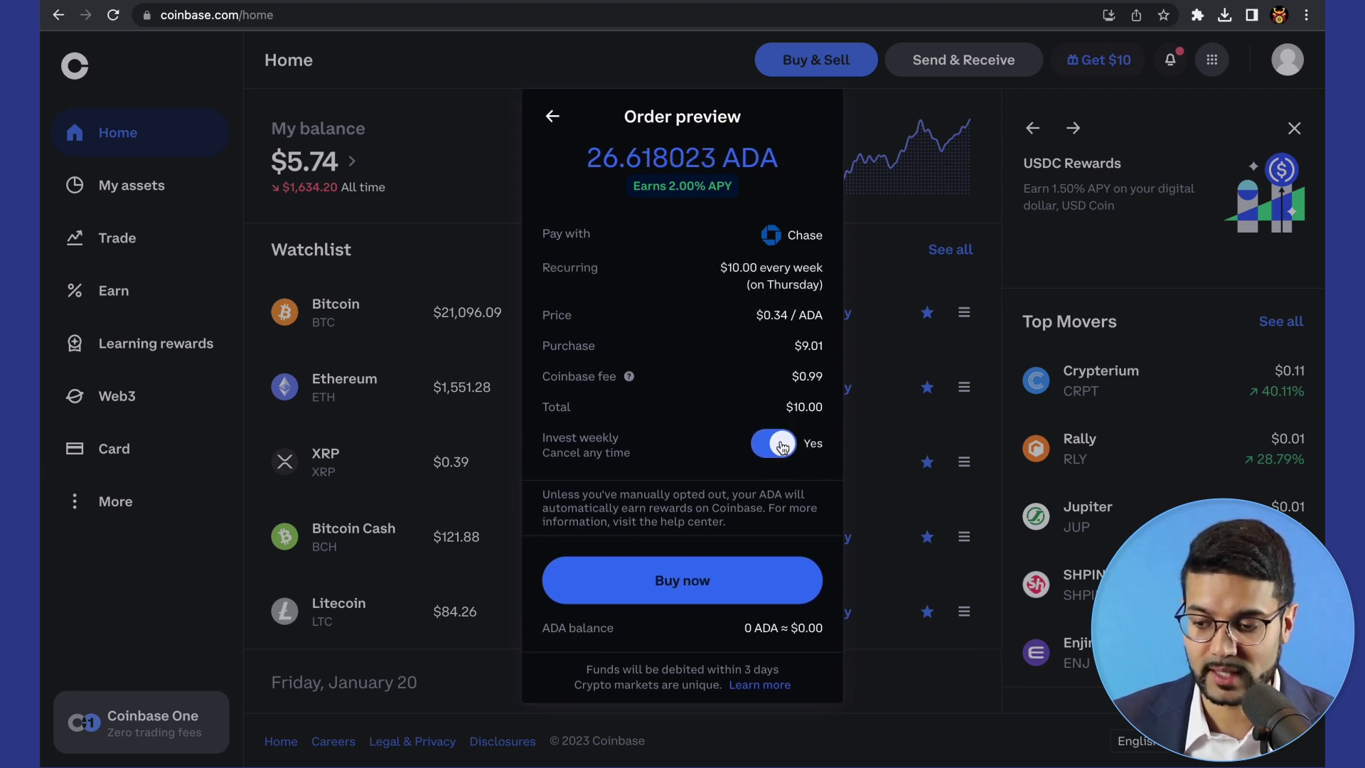
left_click(781, 444)
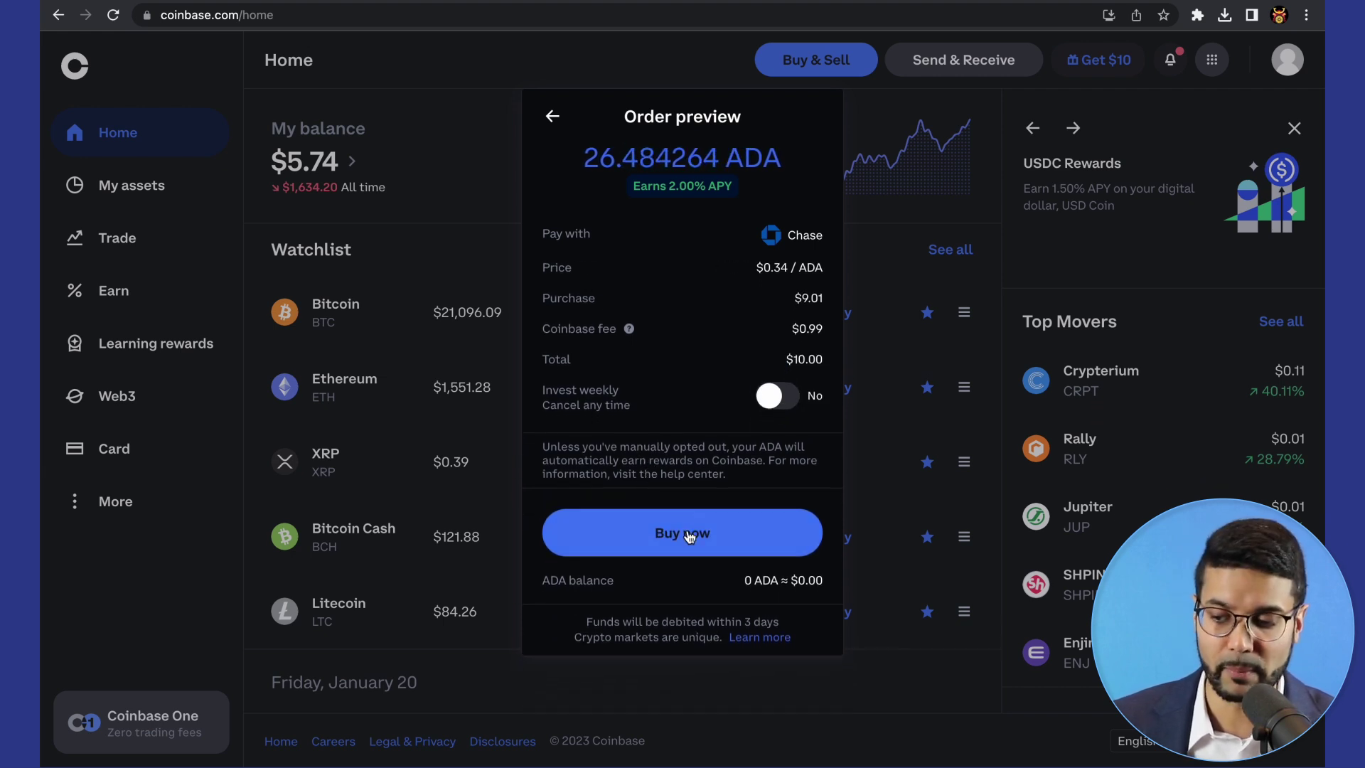
Step: Submit the Cardano order, close the confirmation and open My assets to check the balance
left_click(688, 537)
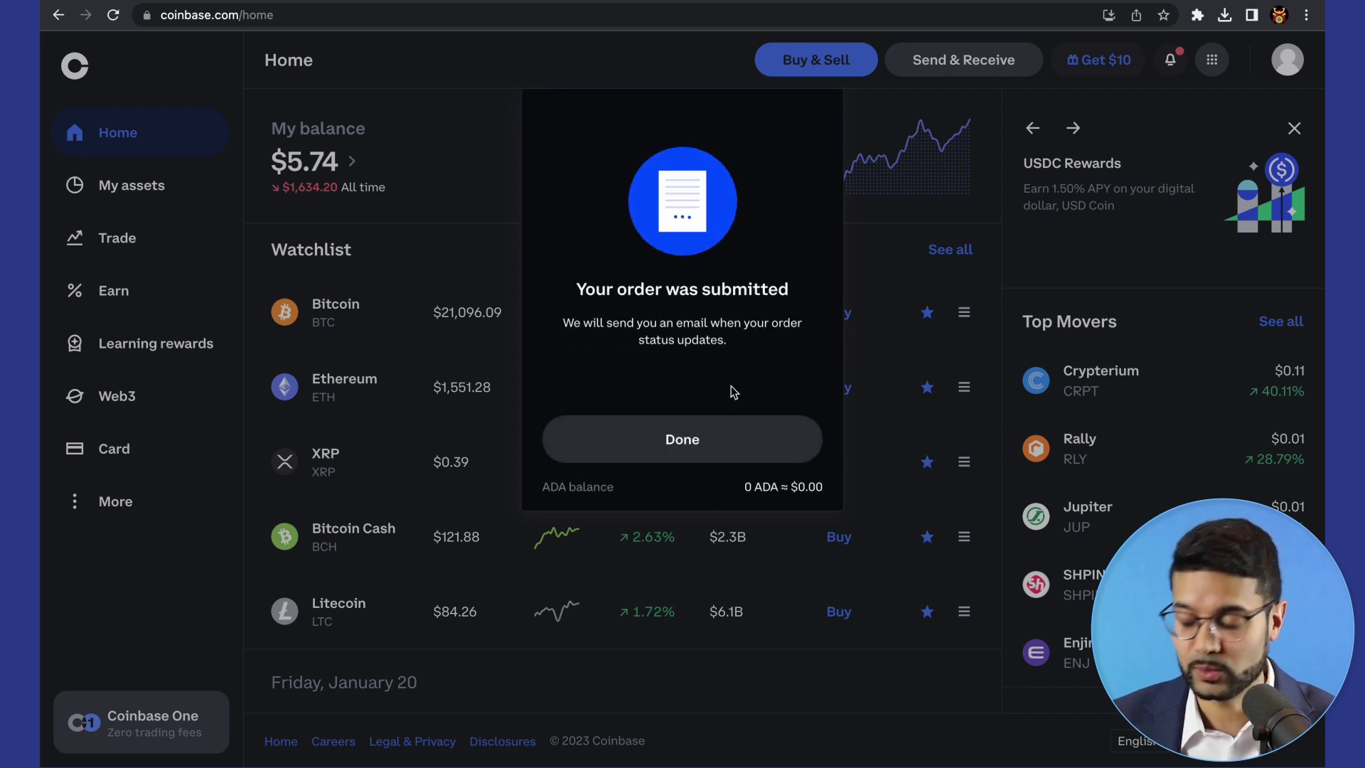
left_click(695, 442)
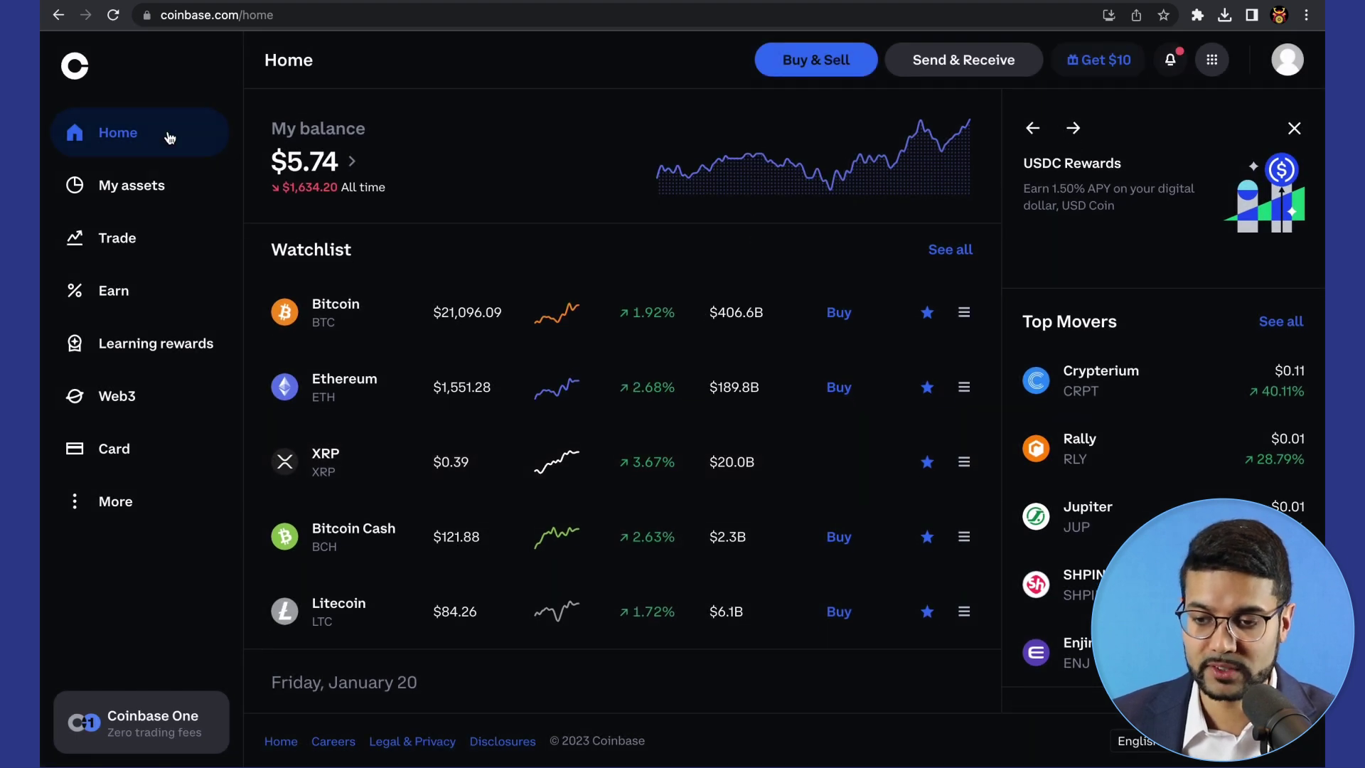
left_click(139, 187)
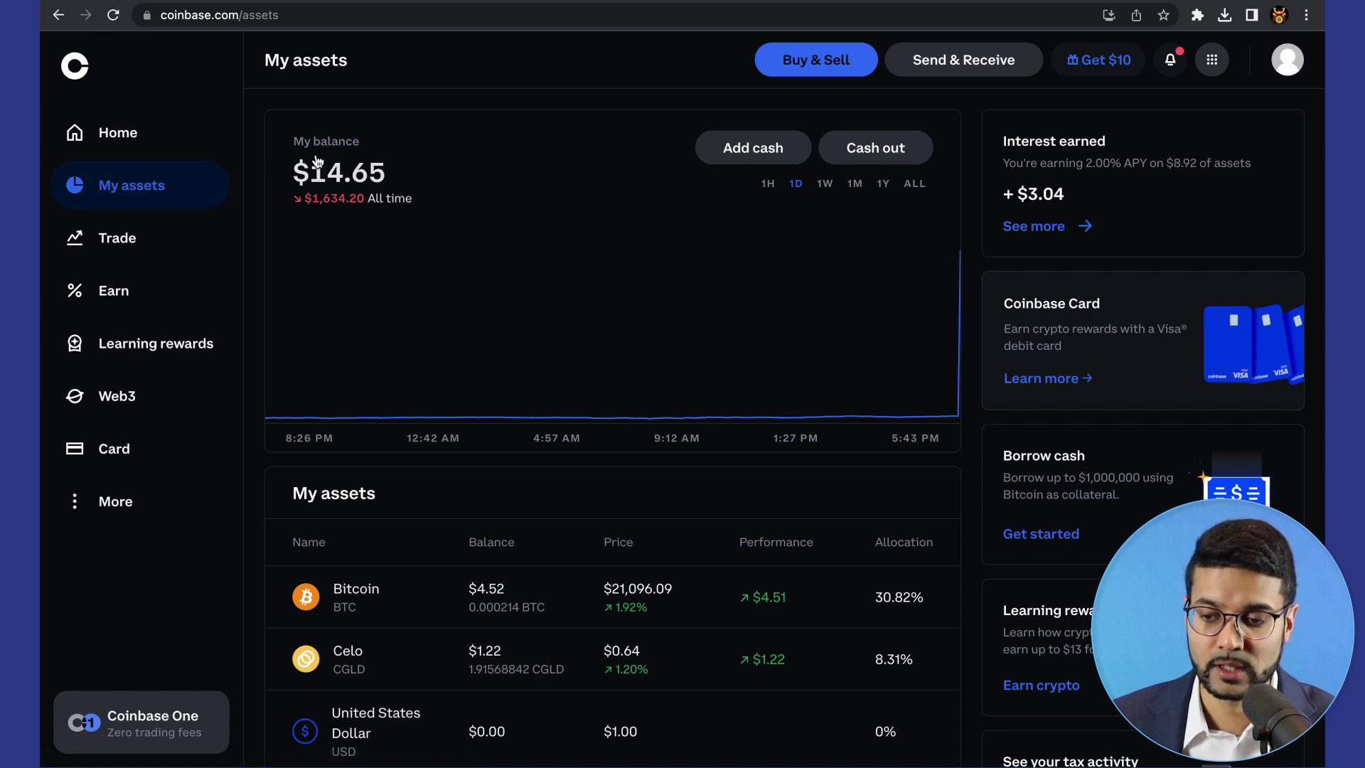
Step: Reload the My assets page and review the balance chart and the list of holdings, including Cardano
mouse_move(360, 390)
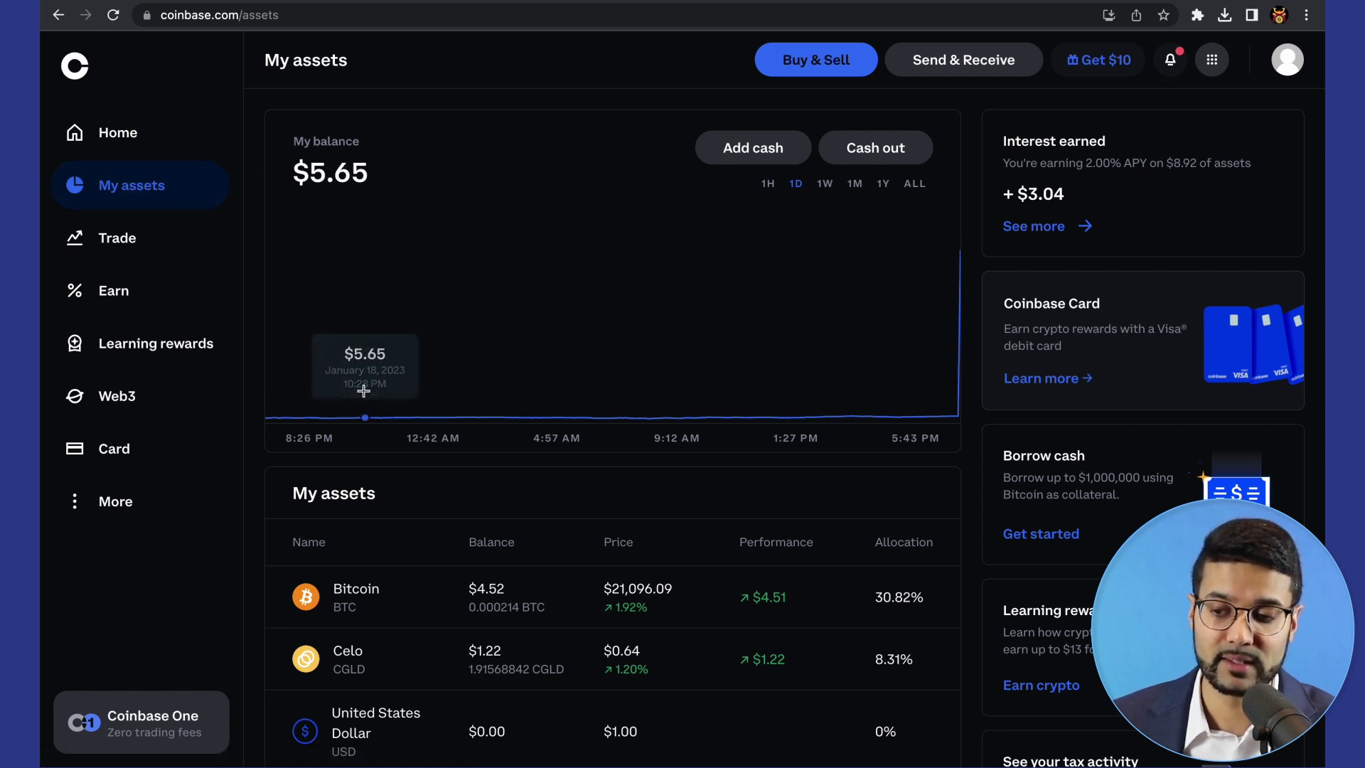
scroll(359, 398, "down", 1)
scroll(362, 395, "up", 1)
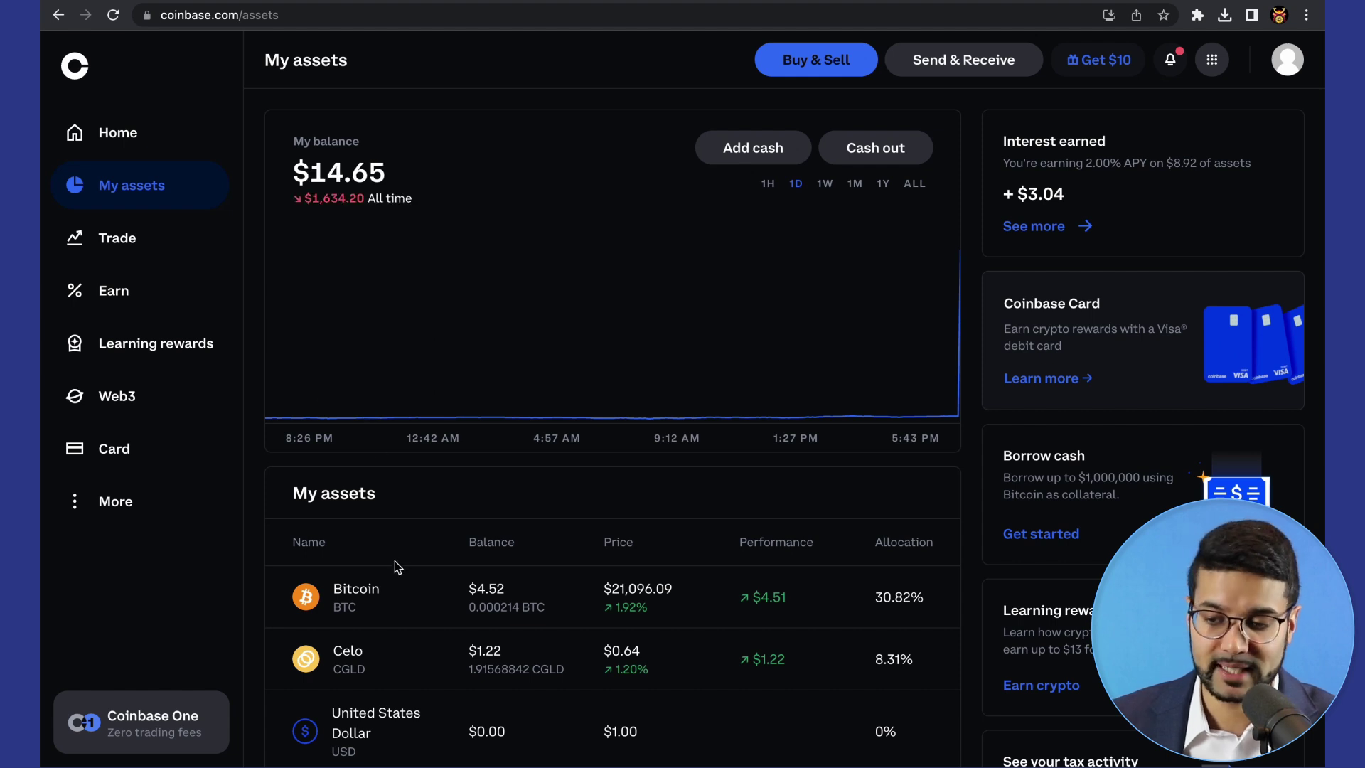
scroll(395, 566, "down", 3)
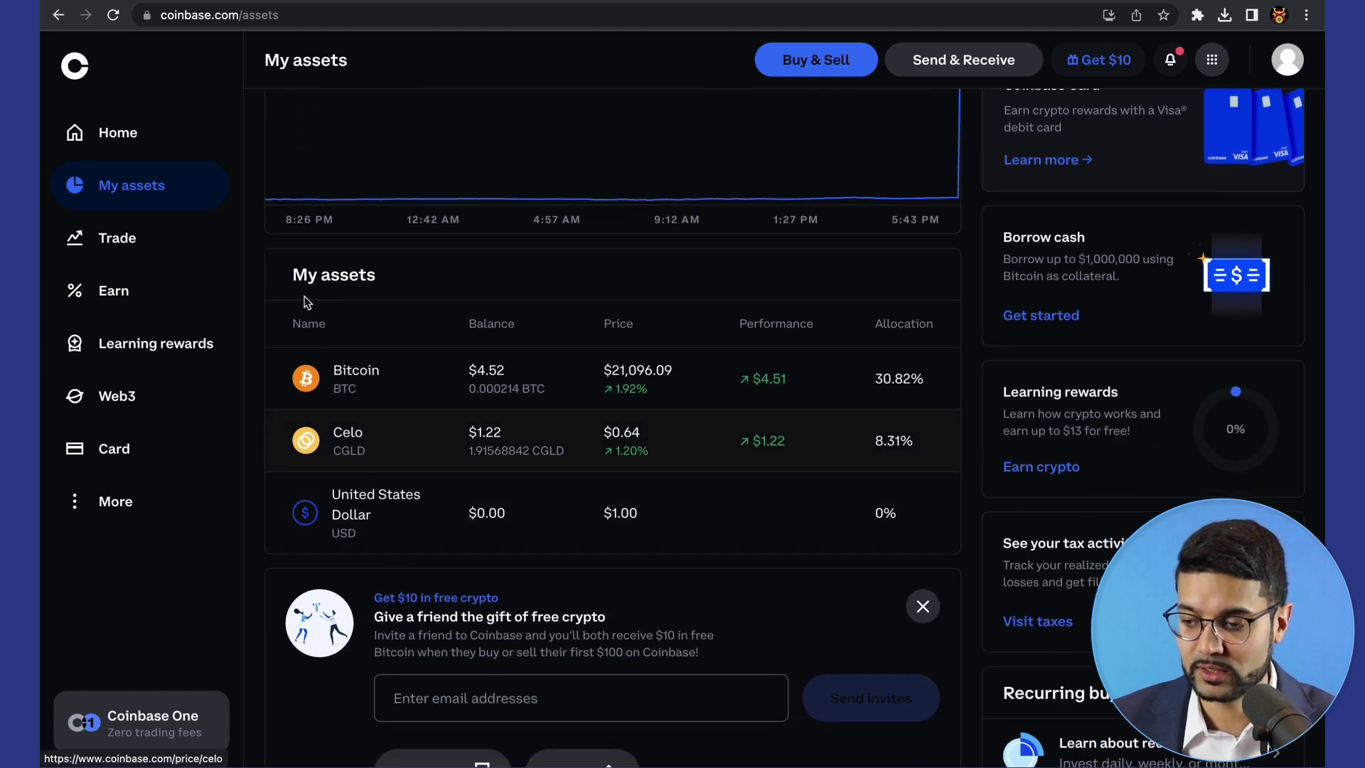
left_click(113, 16)
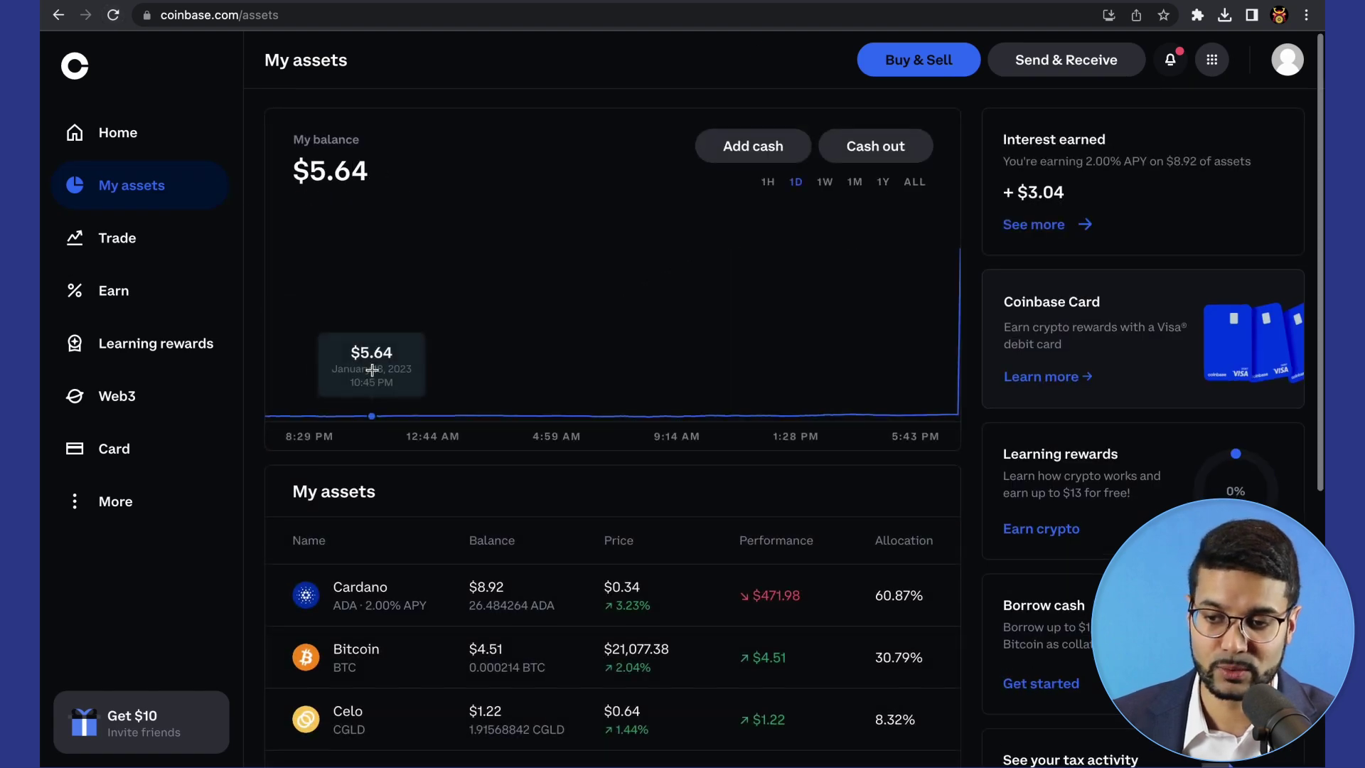
scroll(372, 369, "down", 3)
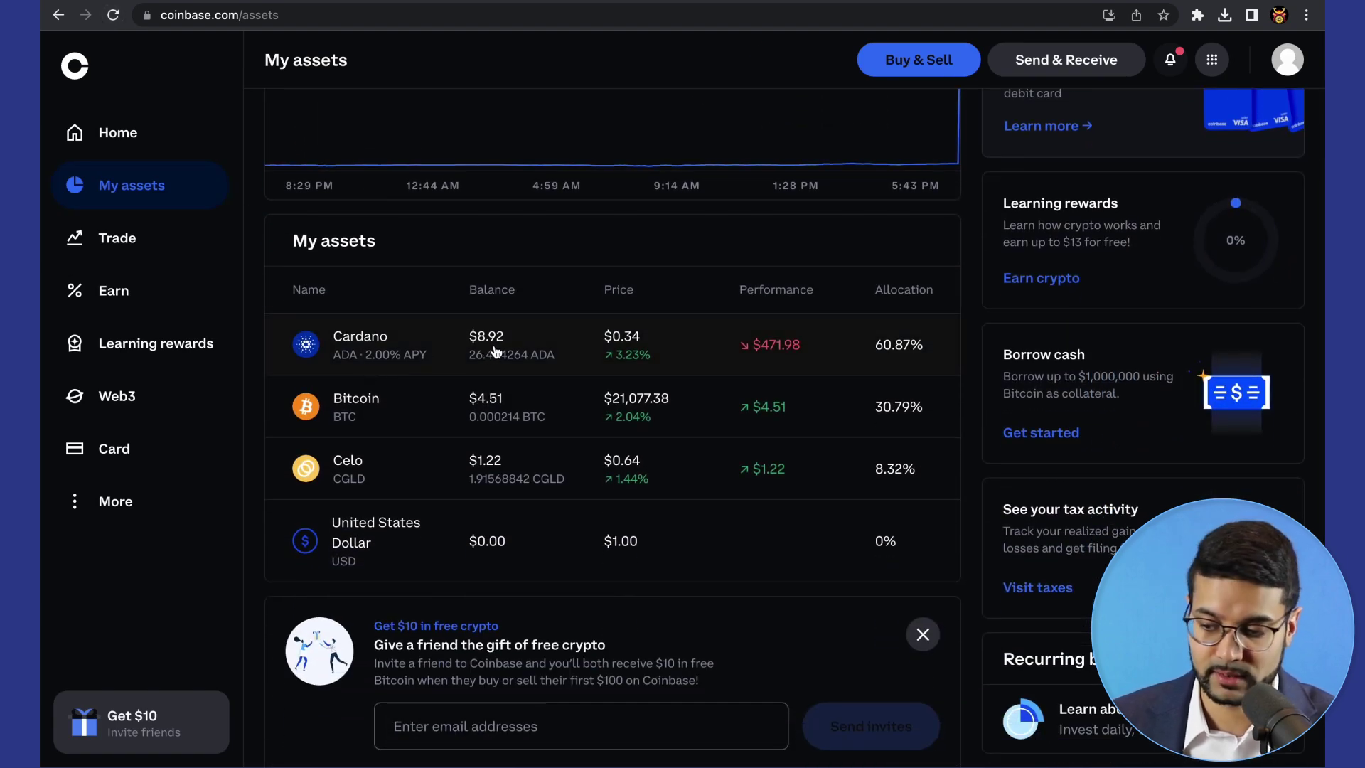
scroll(512, 341, "up", 3)
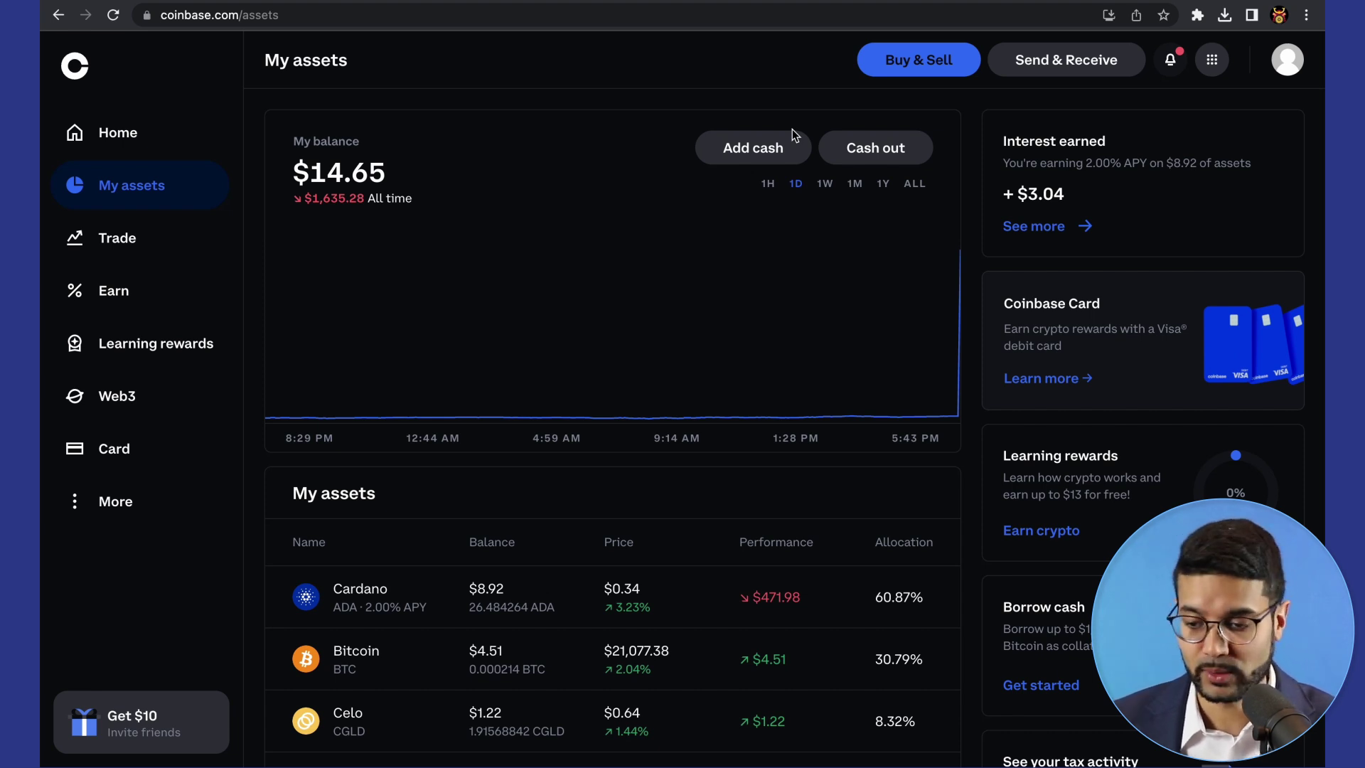
scroll(793, 135, "down", 3)
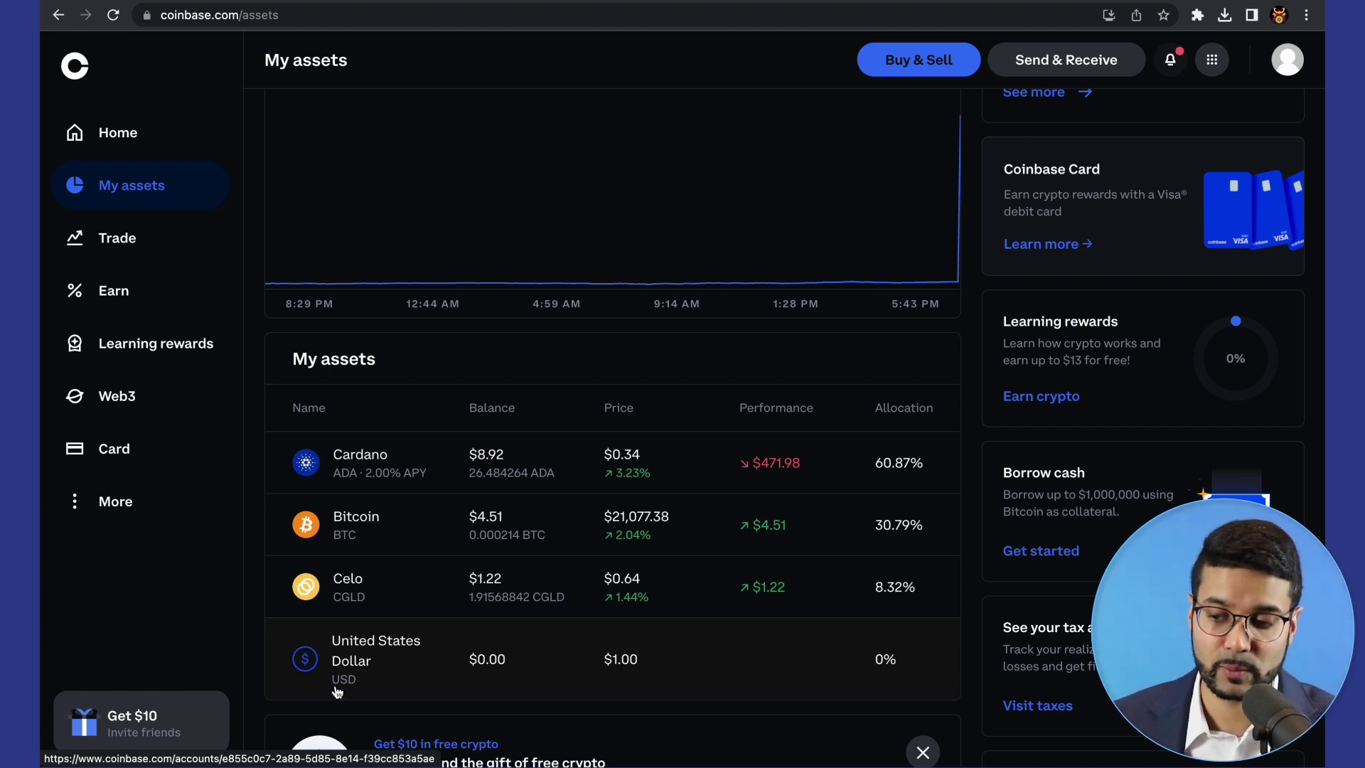
Step: Preview selling the entire Cardano holding into Cash (USD), and go back without submitting the order
mouse_move(725, 273)
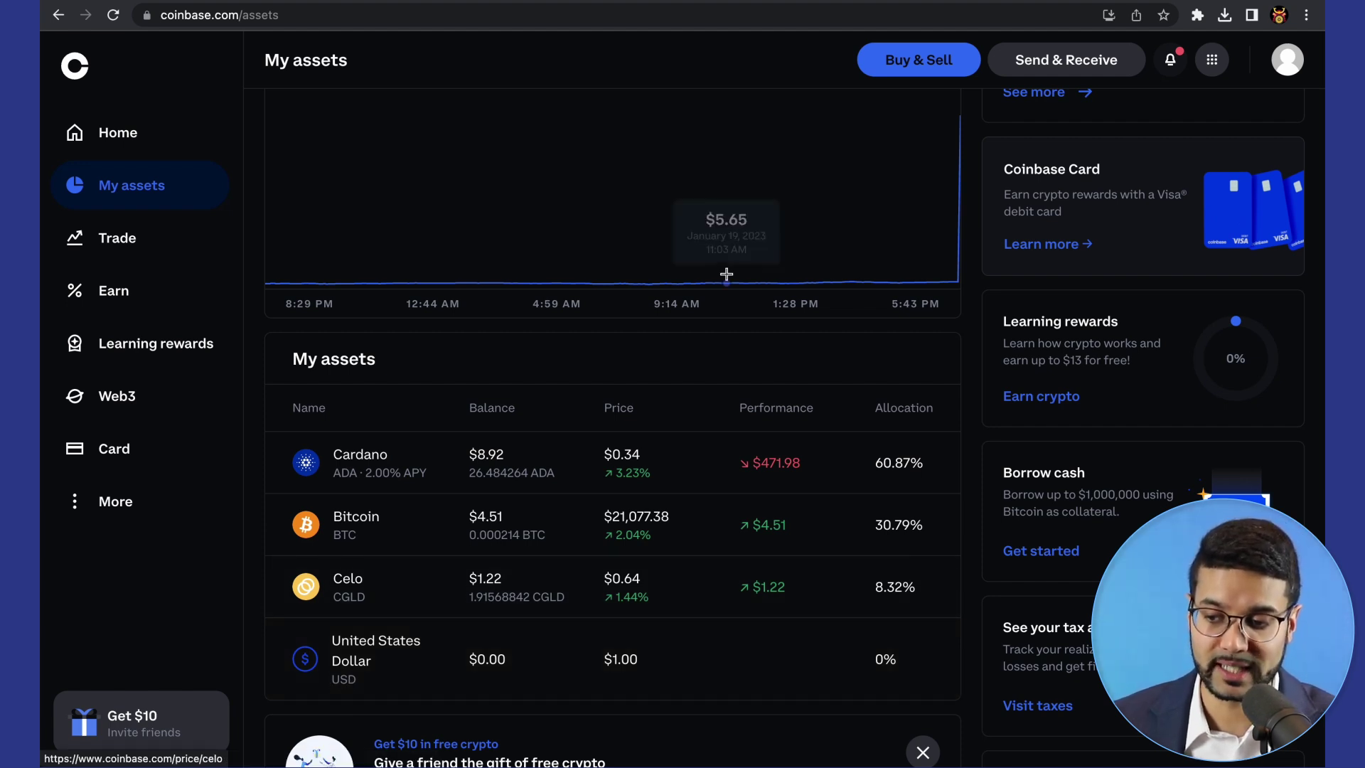
left_click(922, 63)
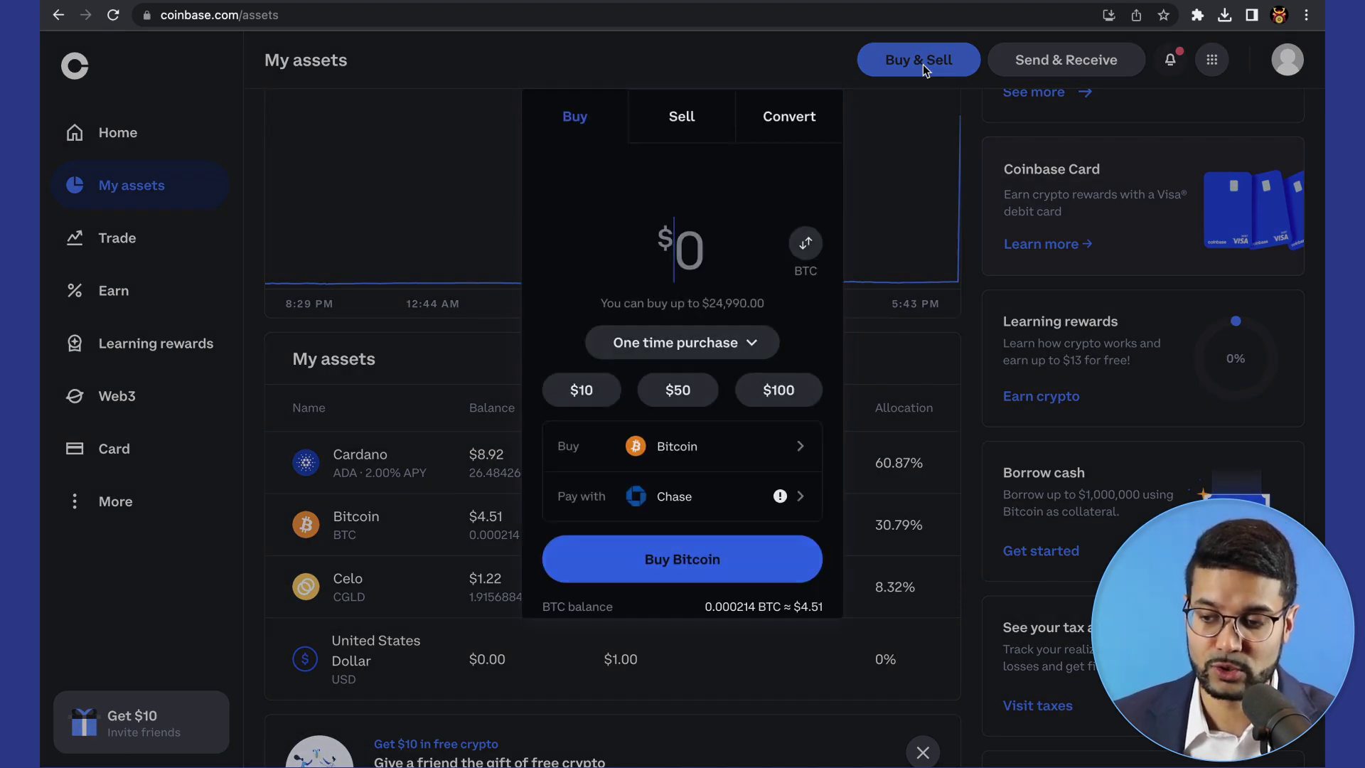
left_click(671, 140)
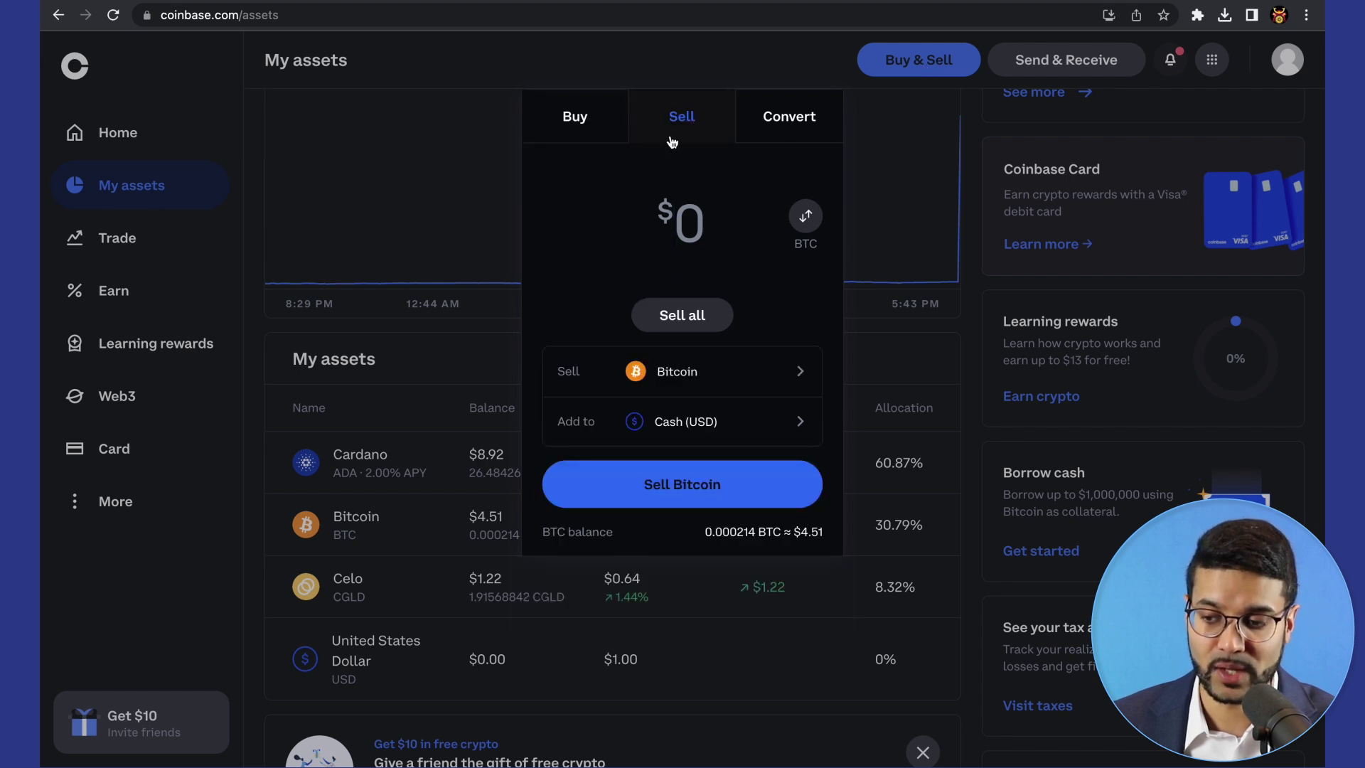
left_click(694, 371)
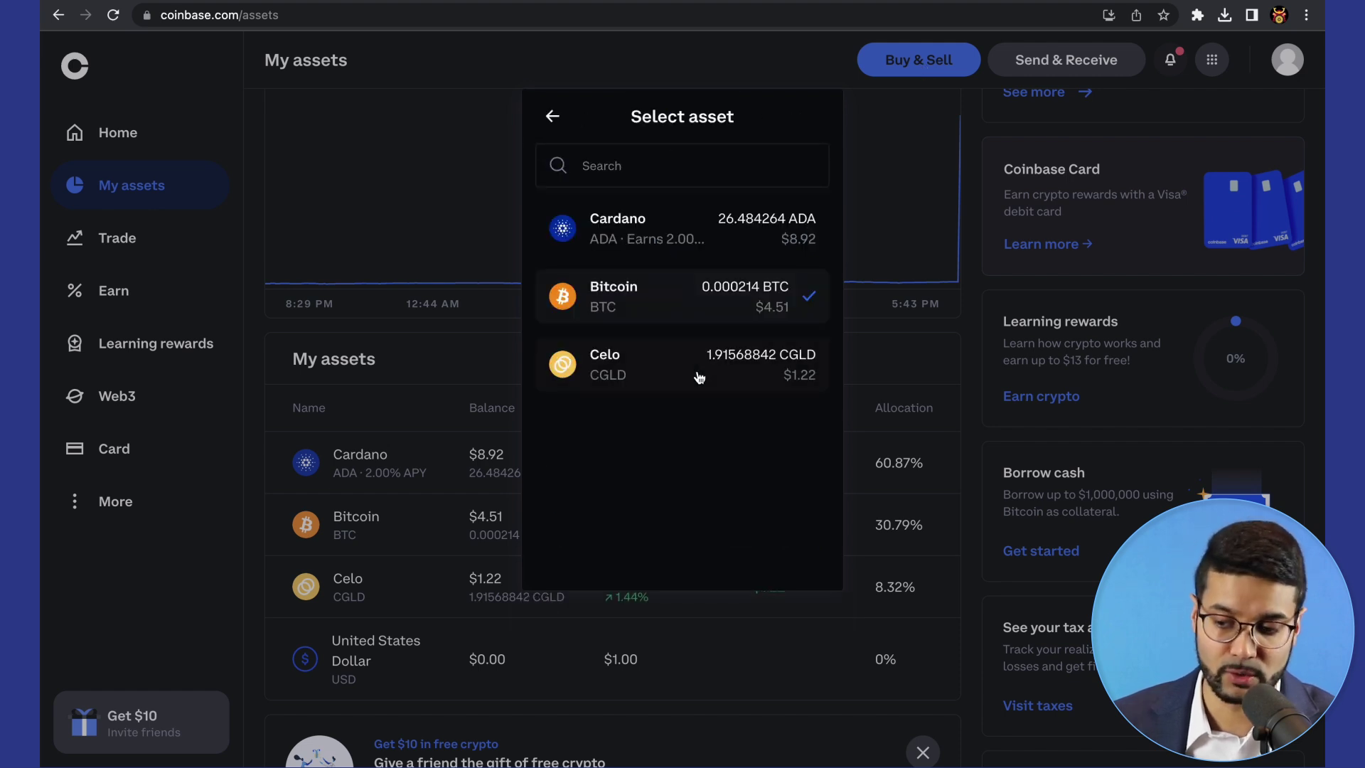
left_click(716, 249)
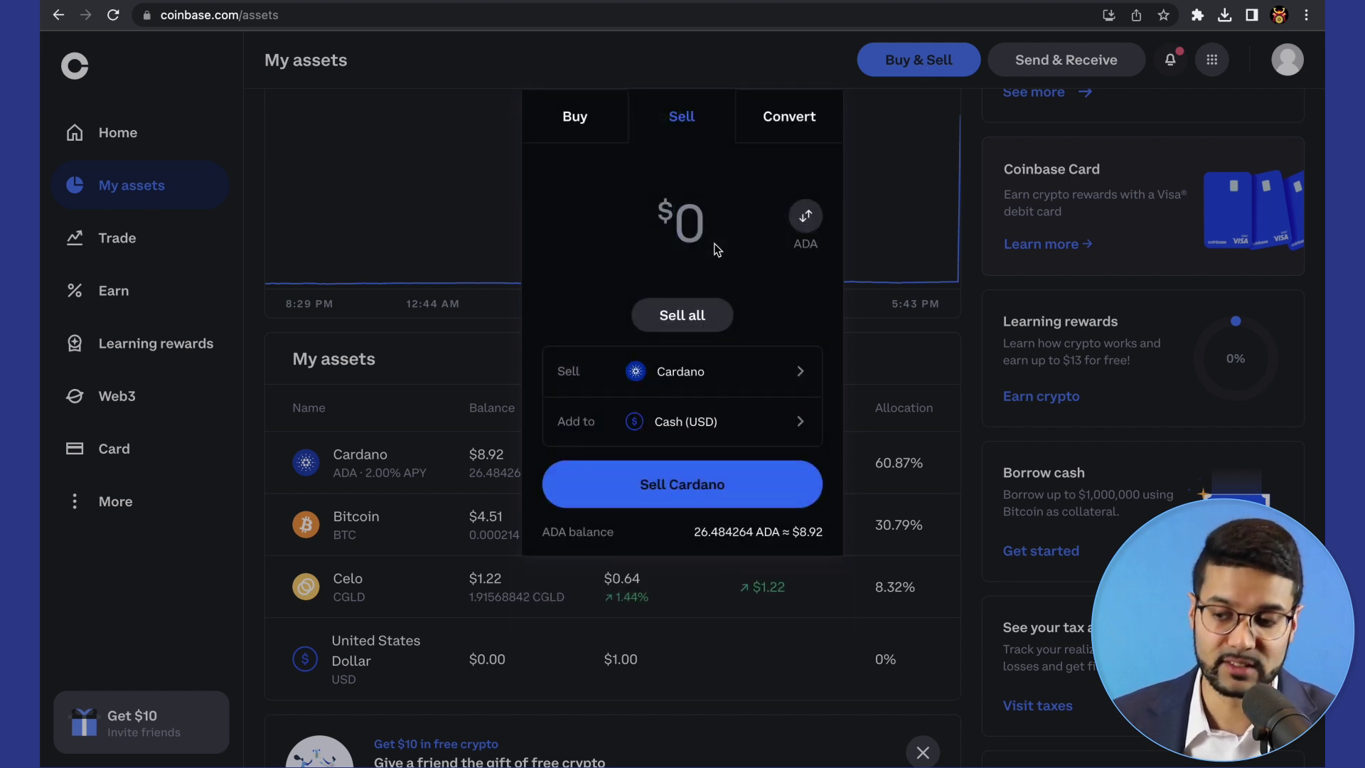
left_click(704, 324)
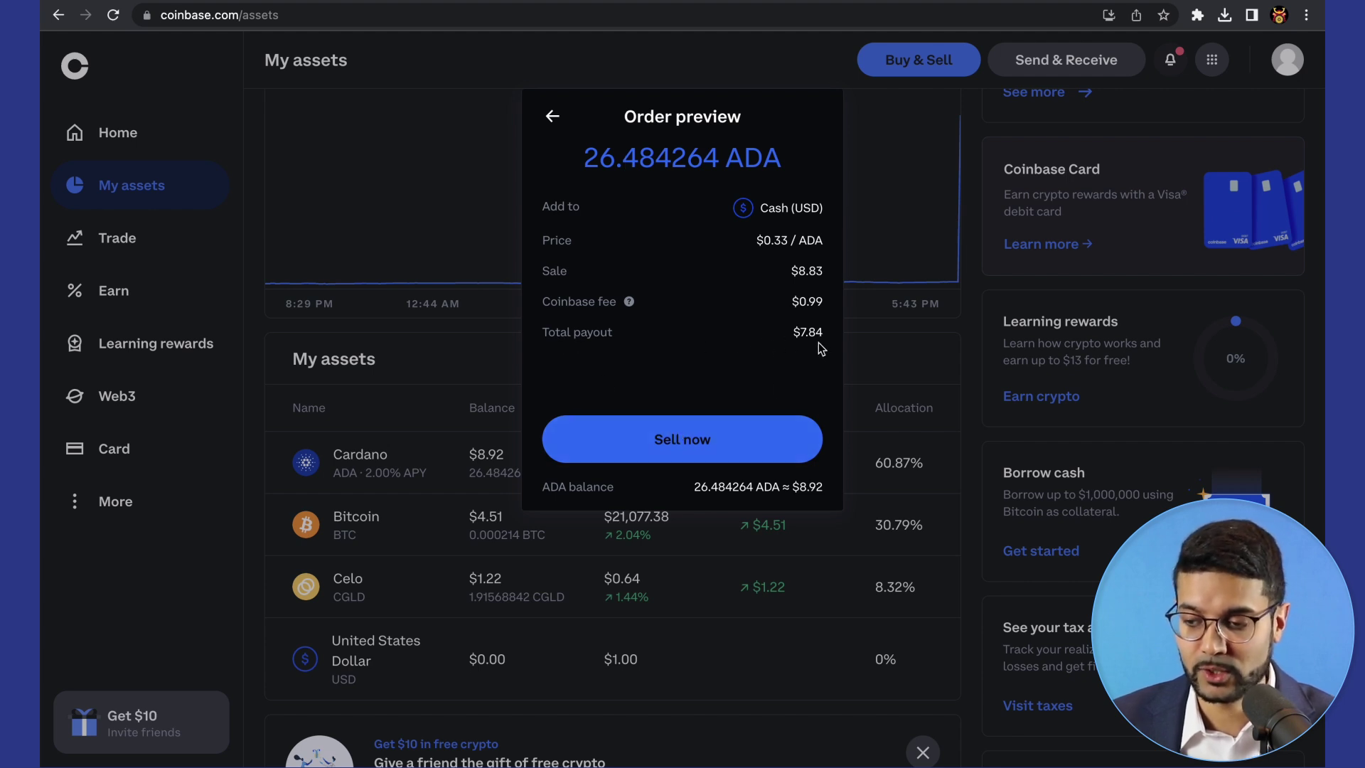
left_click(552, 115)
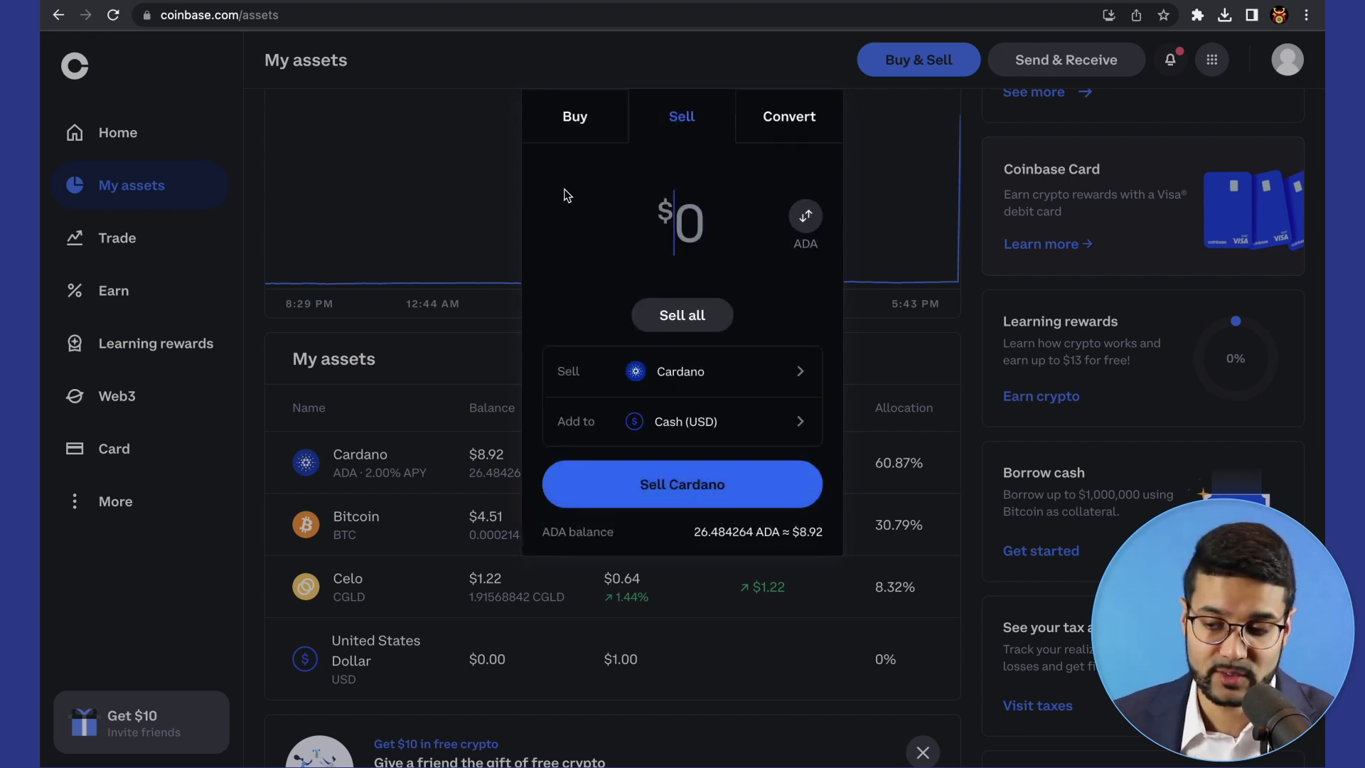
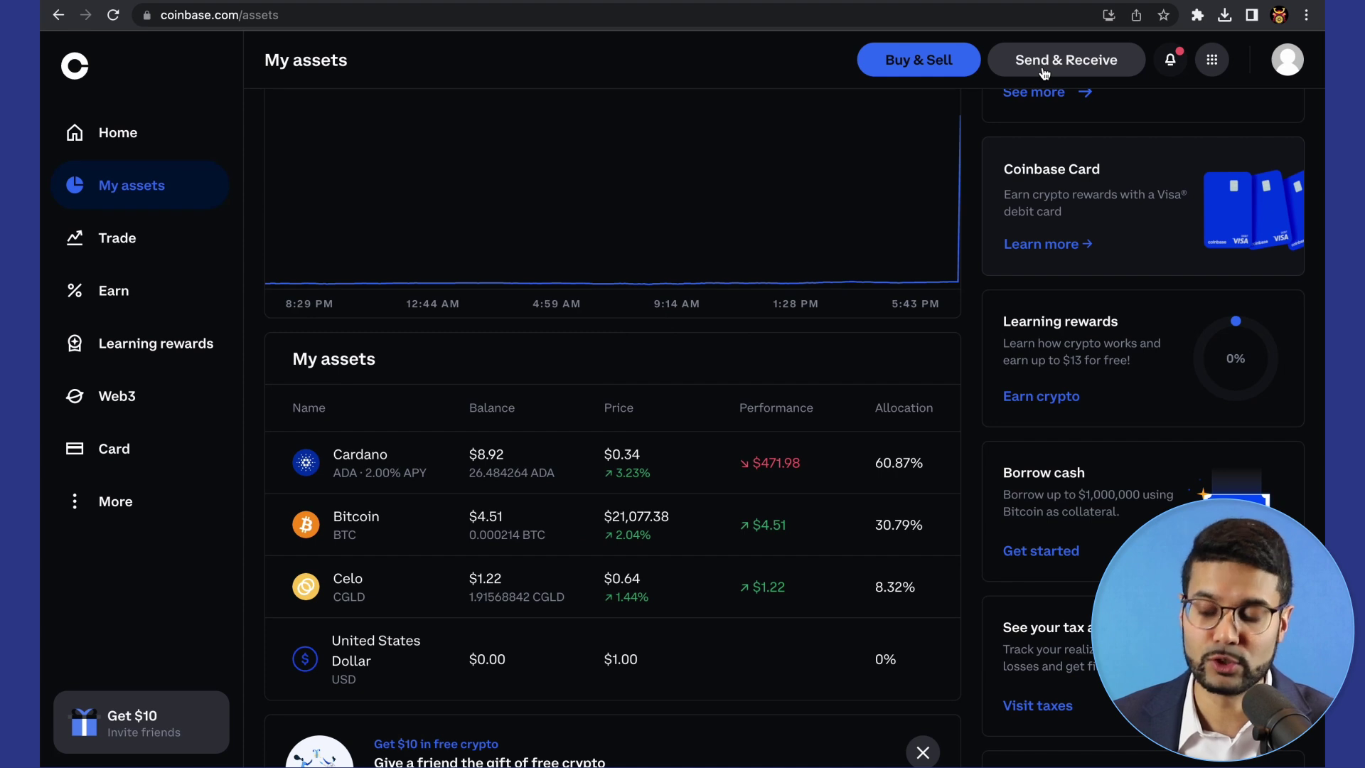
Step: View the Cardano receiving address and the form for sending Cardano, and close it without sending anything
left_click(1042, 68)
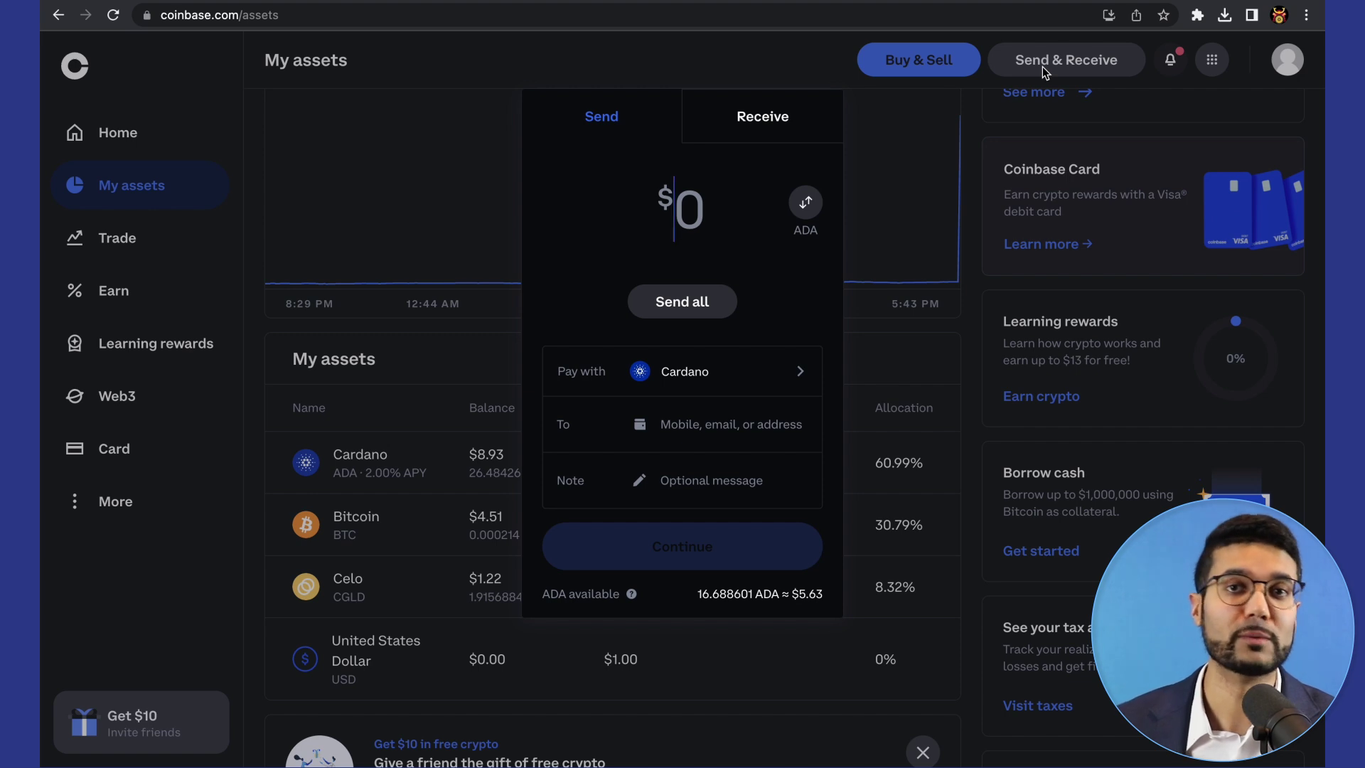
left_click(755, 120)
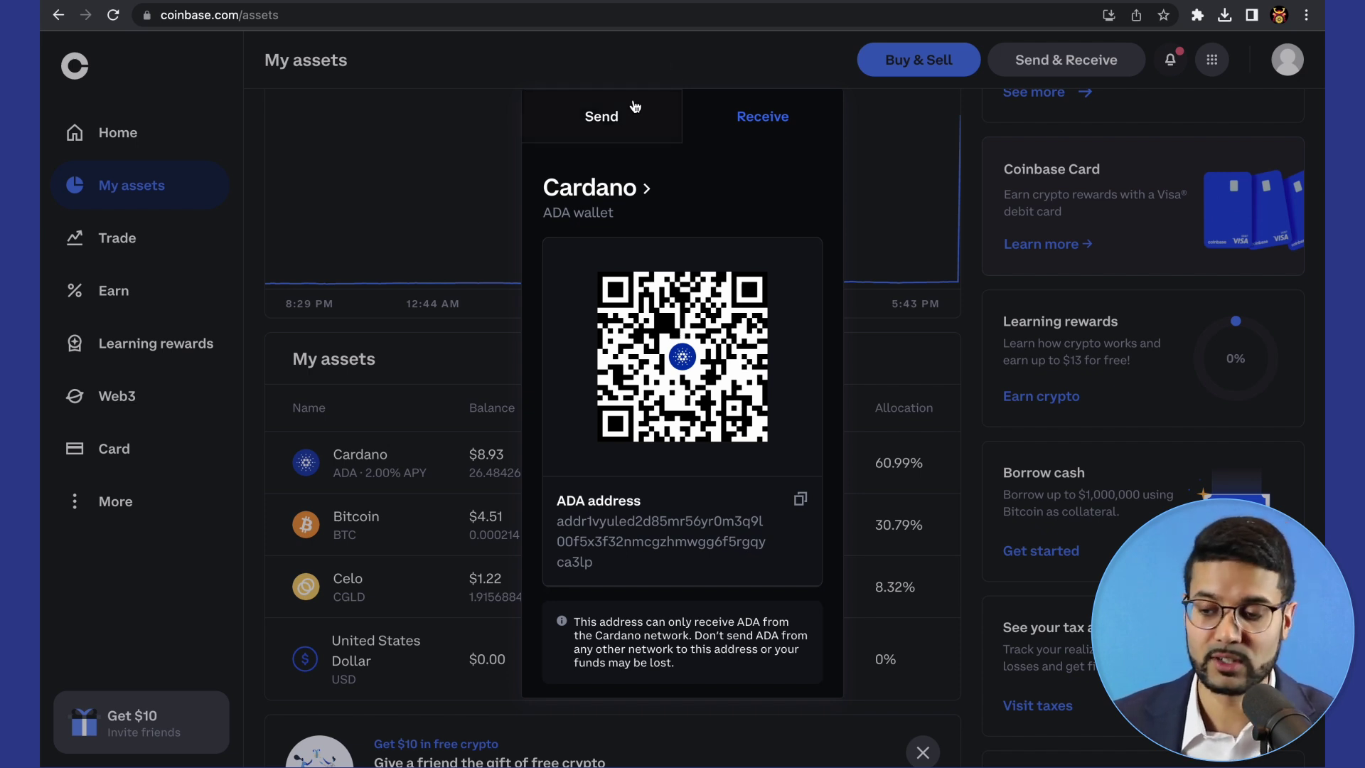
left_click(619, 117)
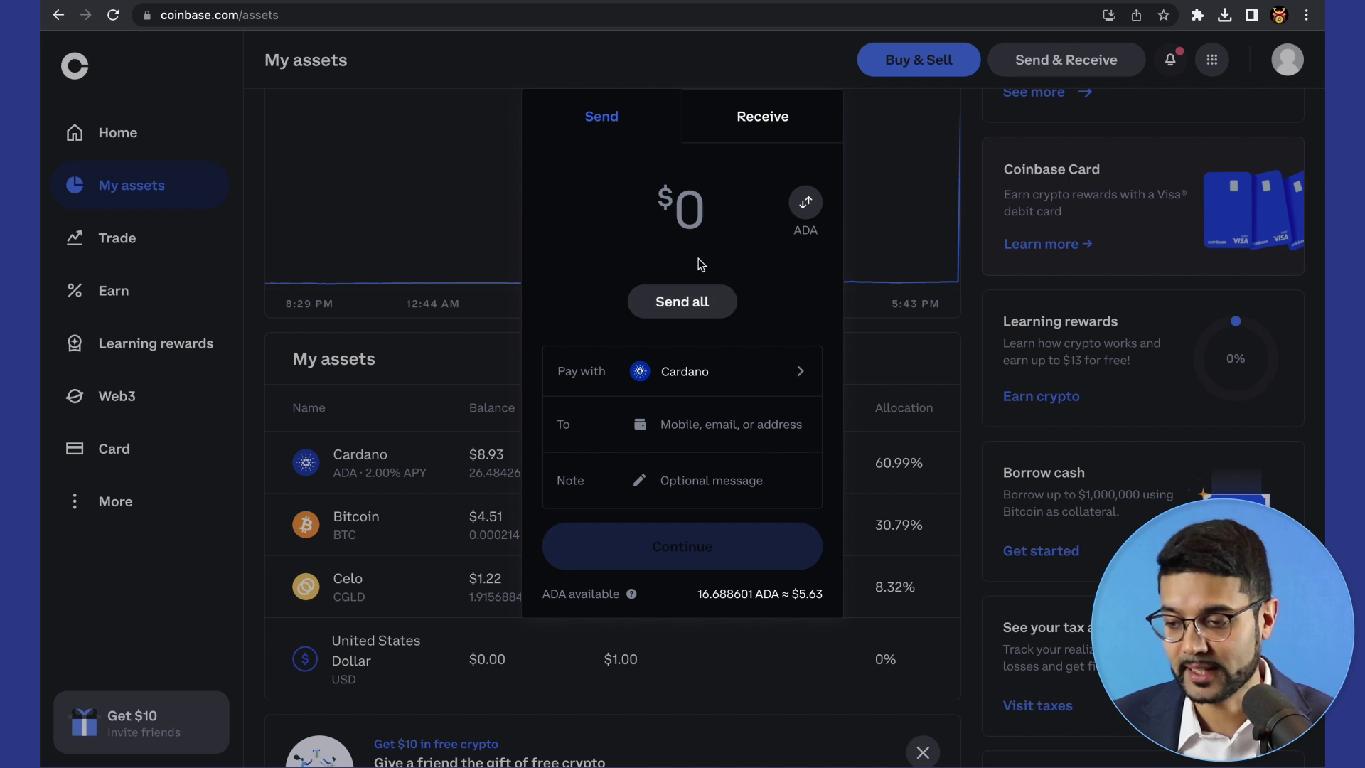
left_click(688, 424)
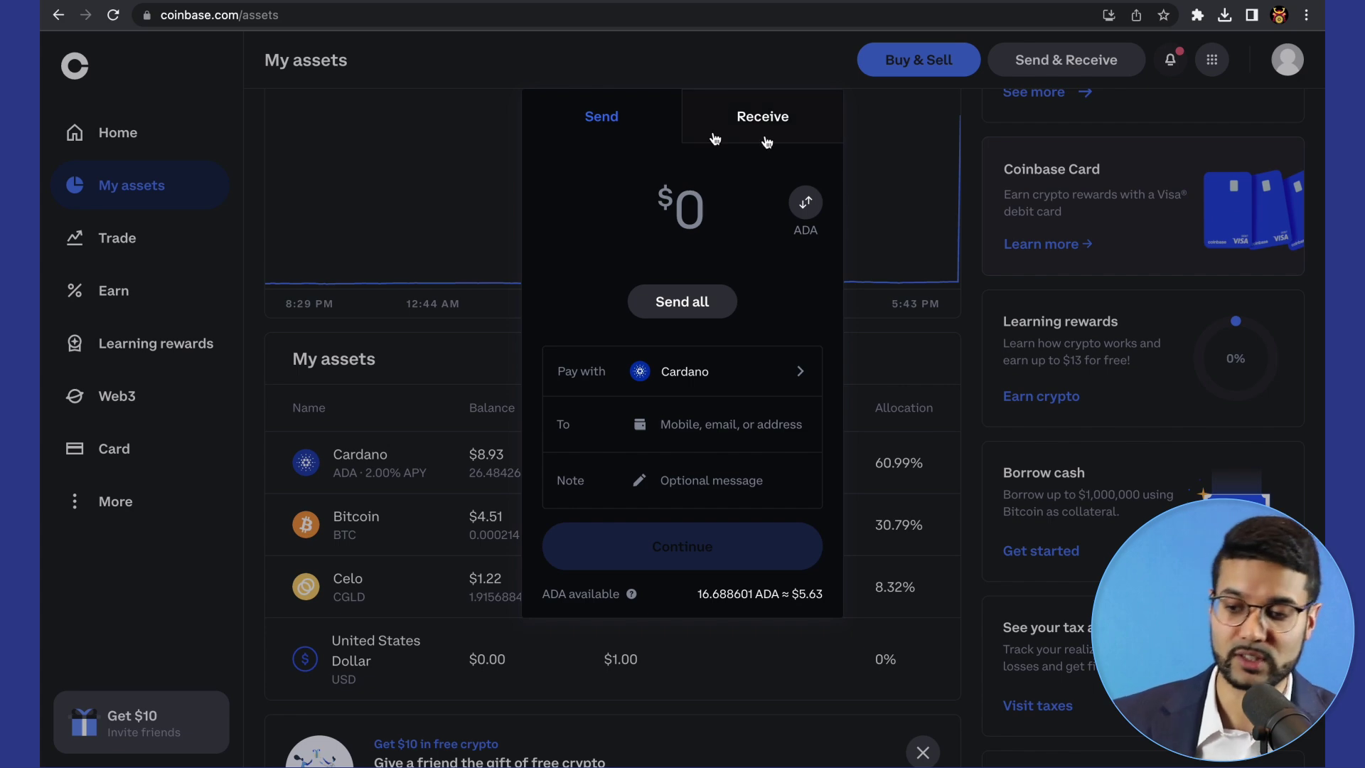
left_click(887, 243)
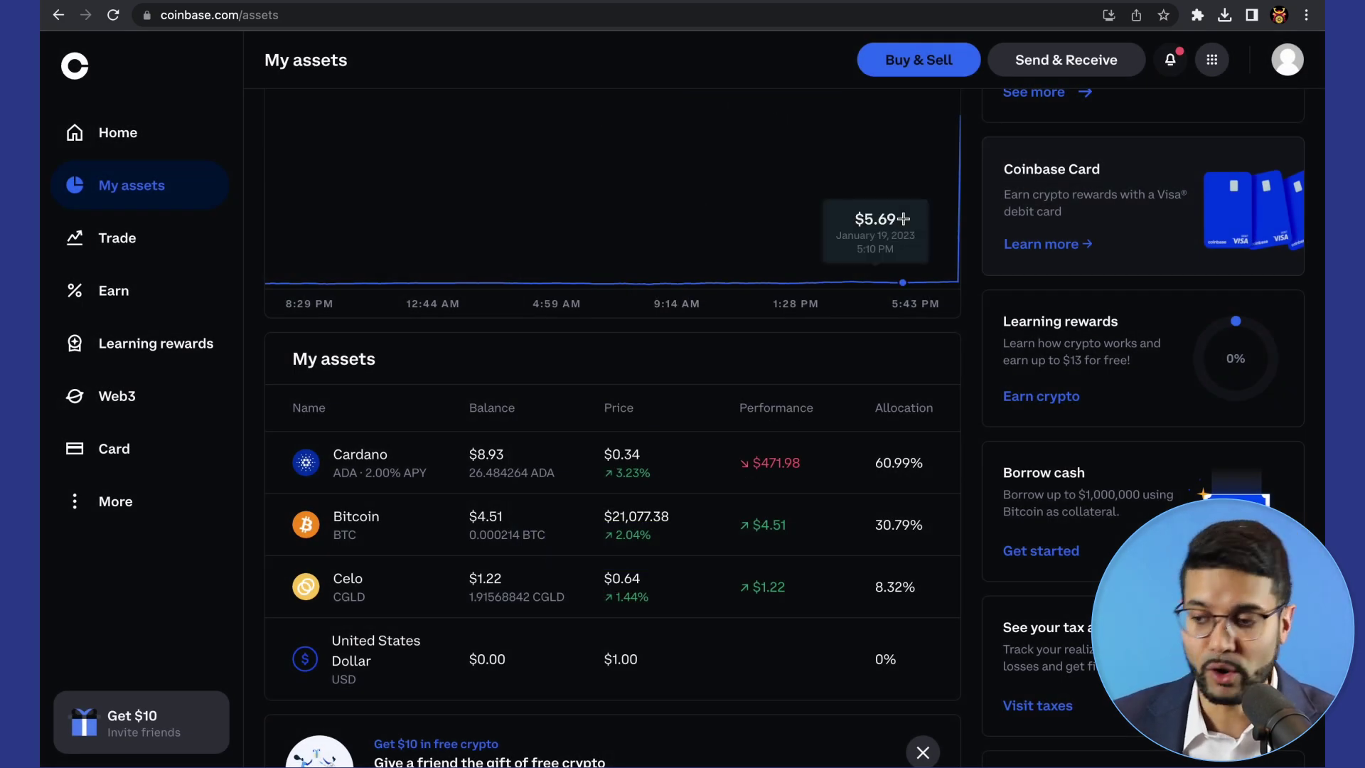
Step: Look through the entire My assets page once more and return to the Home page
scroll(889, 242, "up", 3)
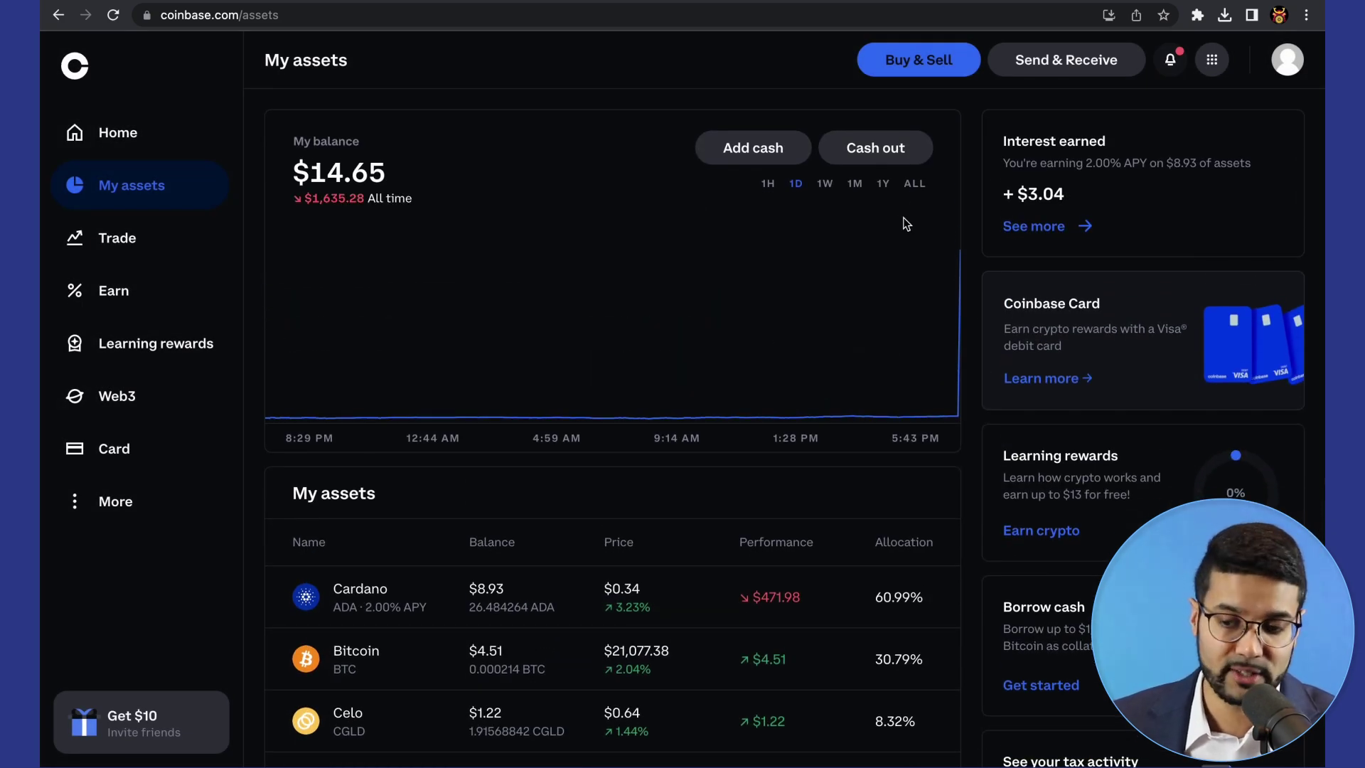
scroll(907, 224, "down", 5)
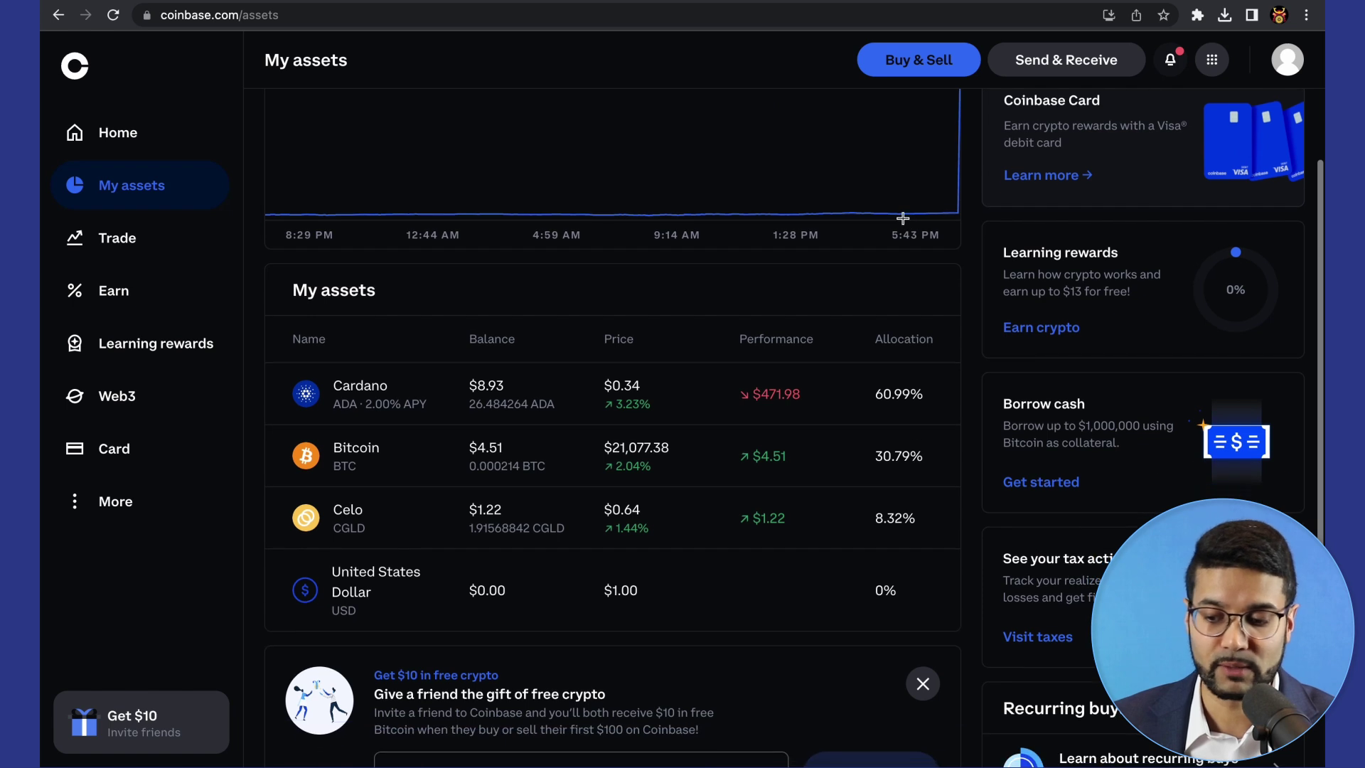
scroll(903, 221, "down", 1)
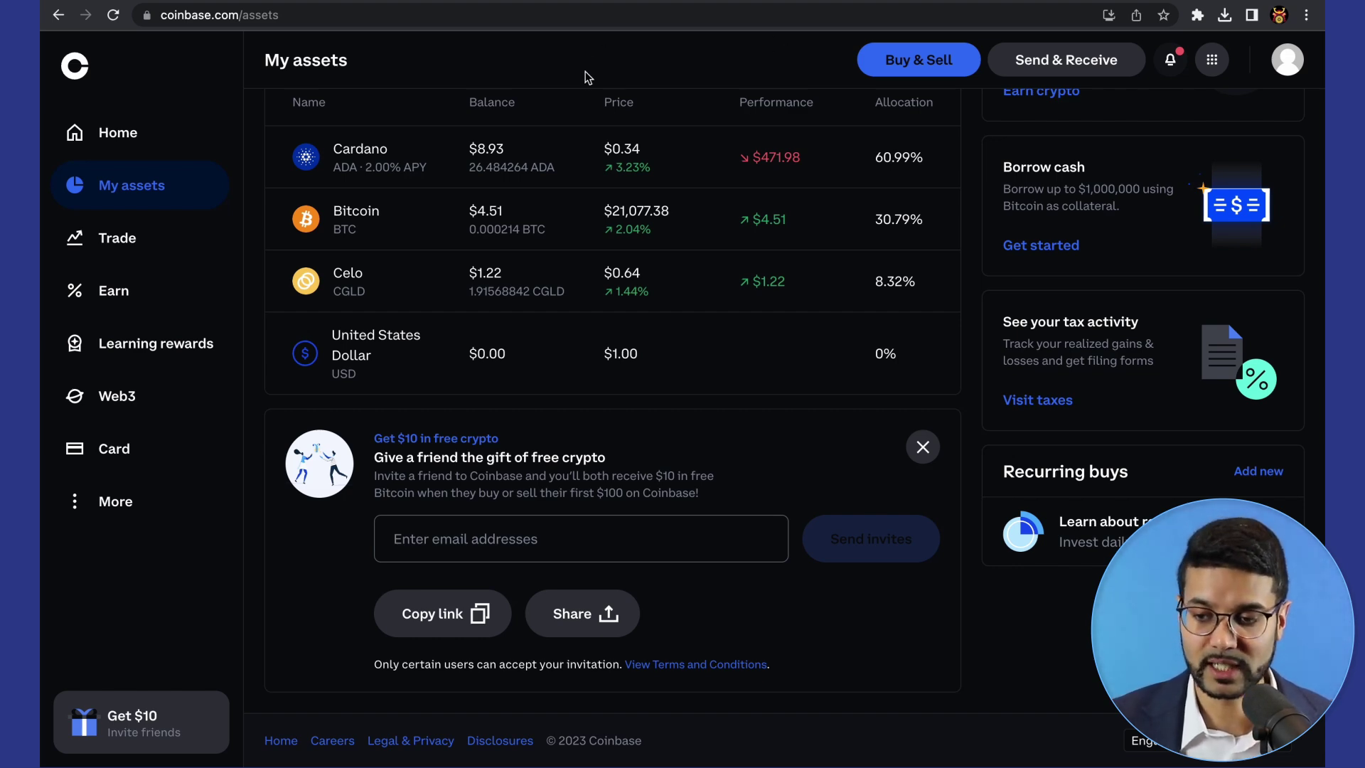
scroll(585, 75, "up", 6)
left_click(161, 149)
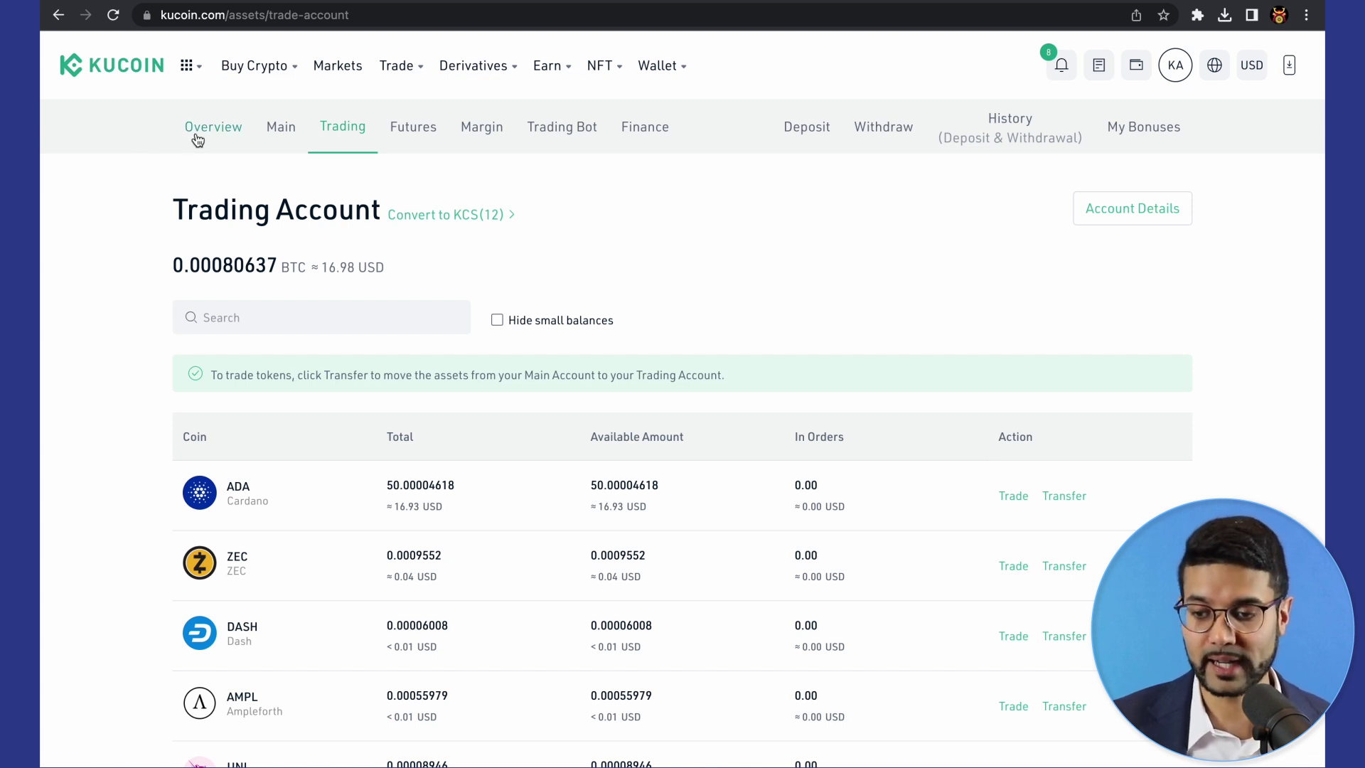
Step: Open the KuCoin Main Account and look over its coin balances
left_click(278, 136)
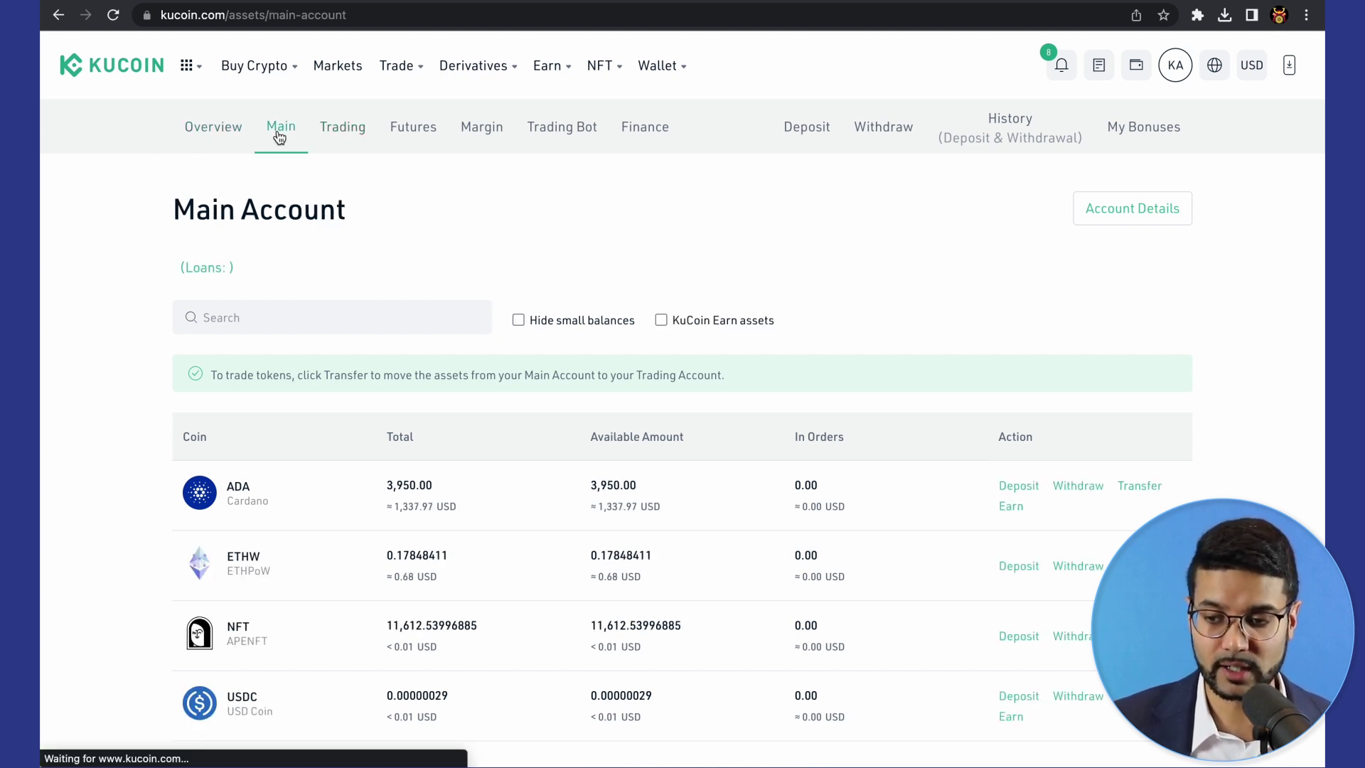
scroll(255, 265, "down", 1)
scroll(255, 267, "down", 3)
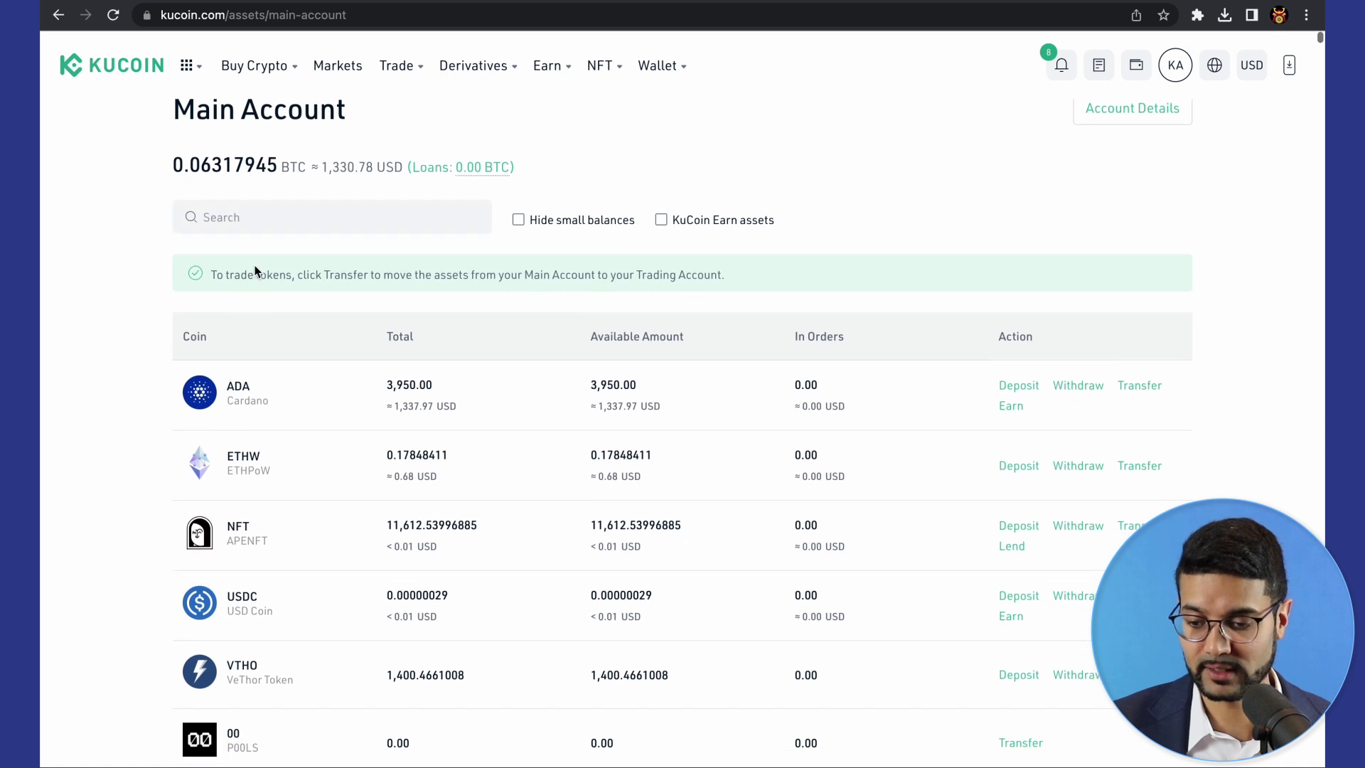
scroll(254, 269, "up", 1)
scroll(254, 270, "up", 2)
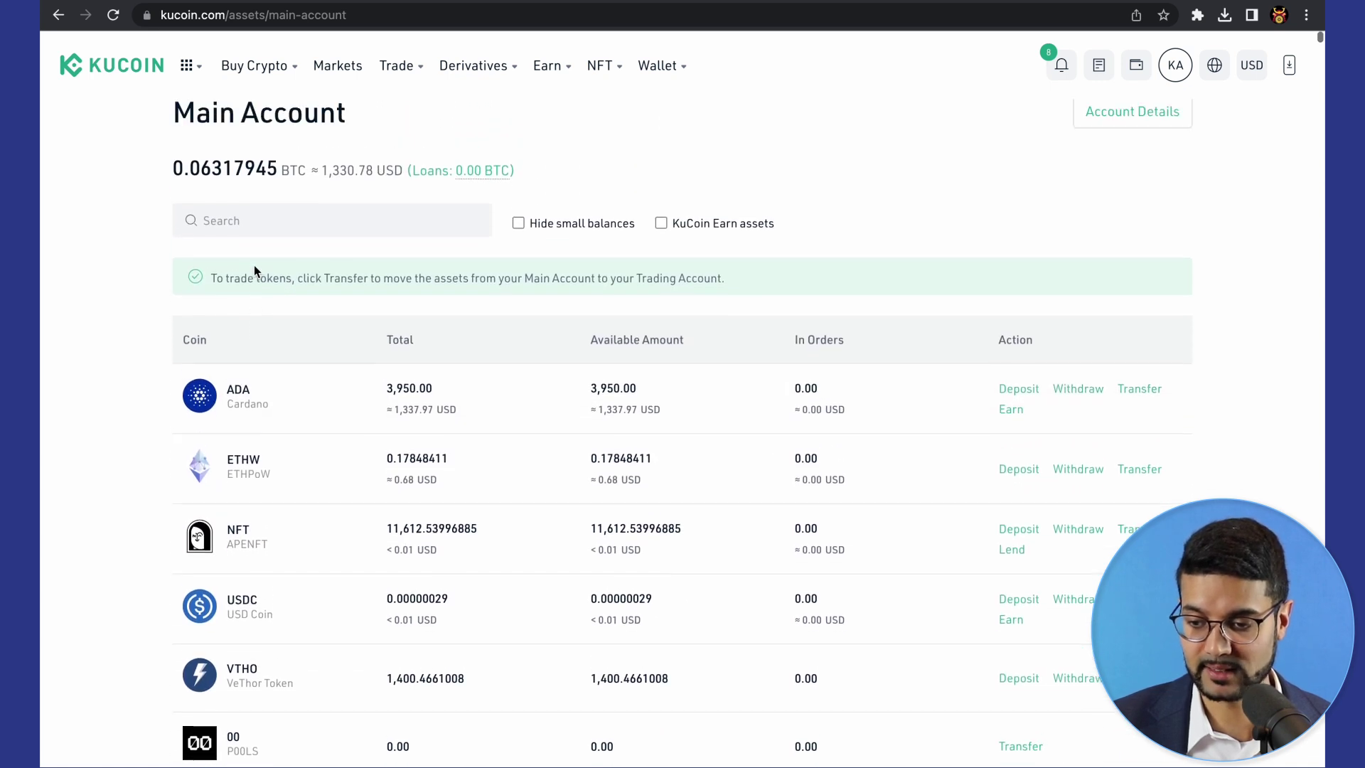
Step: Review the coin balances in the KuCoin Trading Account and open the ADA/USDT pair for trading Cardano
left_click(345, 145)
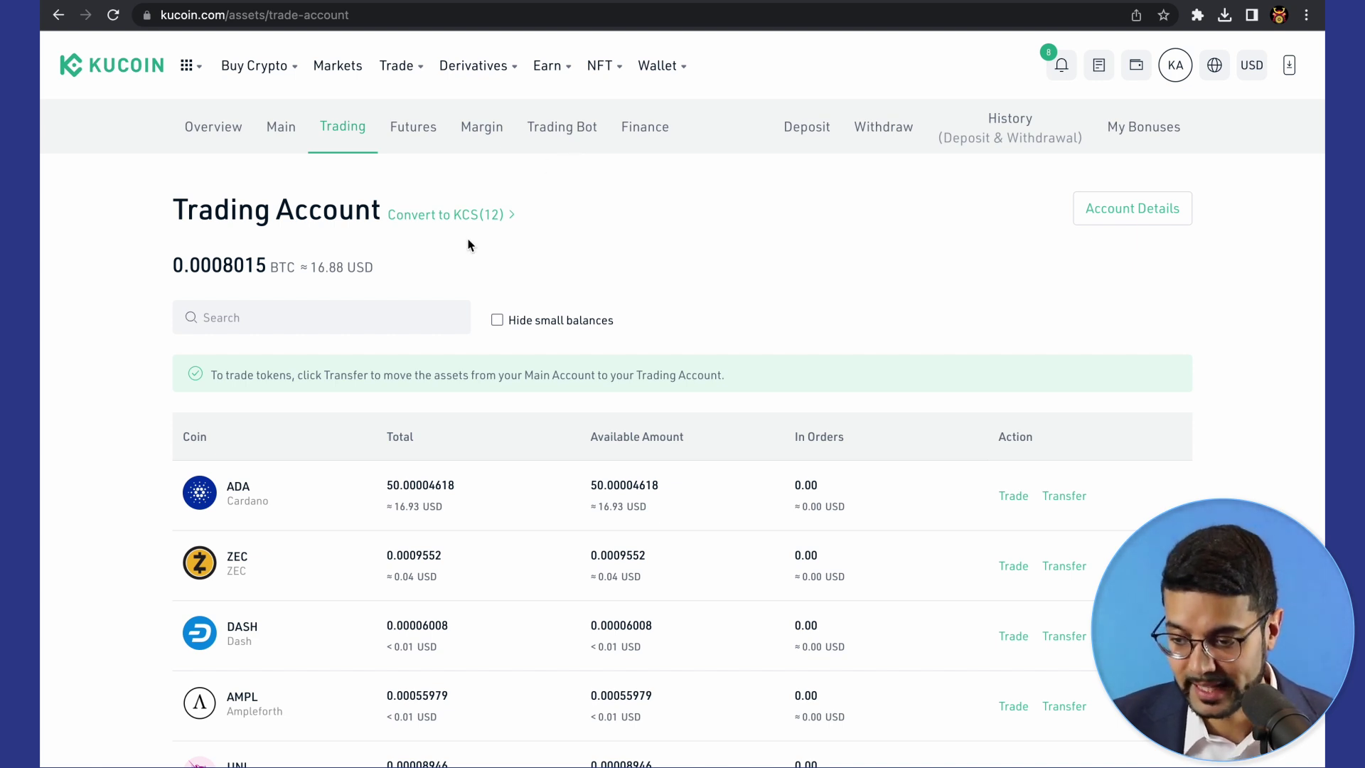
scroll(473, 265, "down", 3)
scroll(473, 265, "up", 2)
scroll(473, 267, "up", 1)
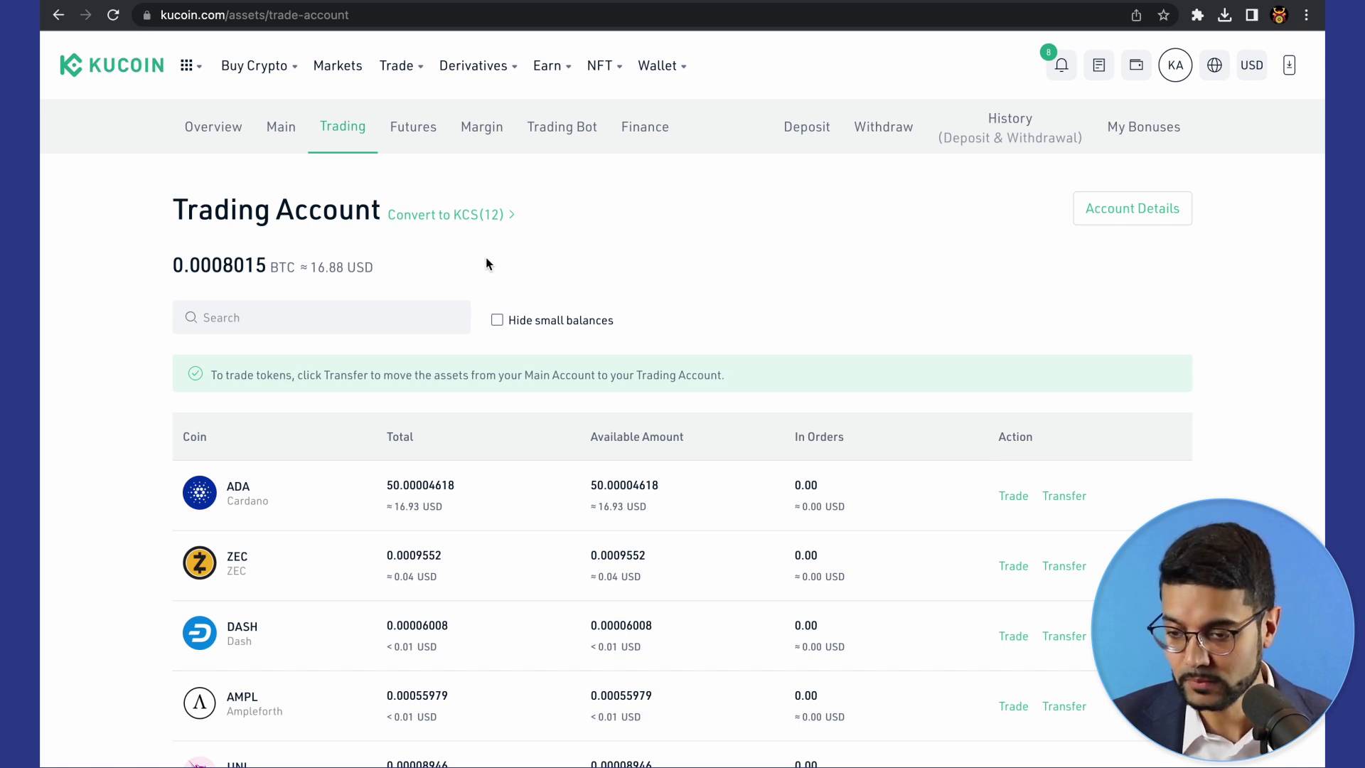
scroll(799, 396, "down", 1)
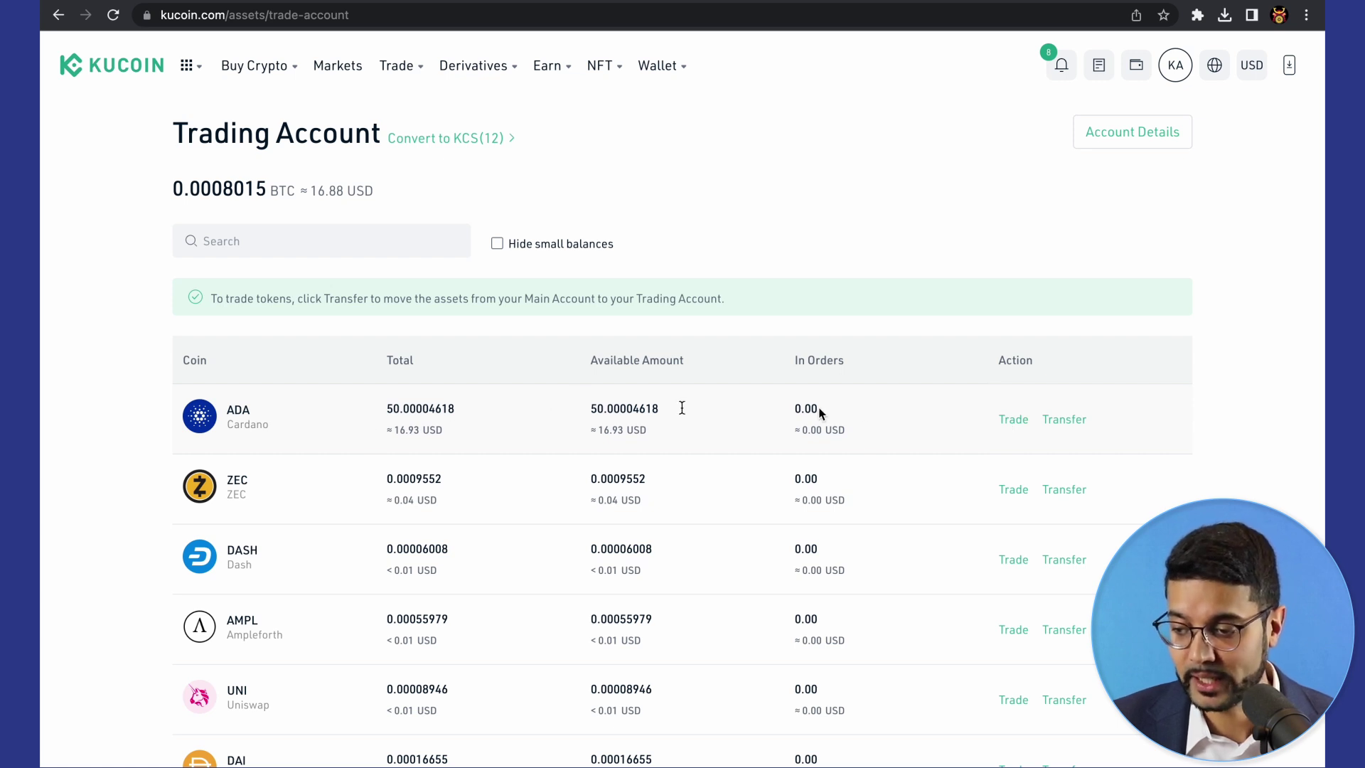
mouse_move(1005, 424)
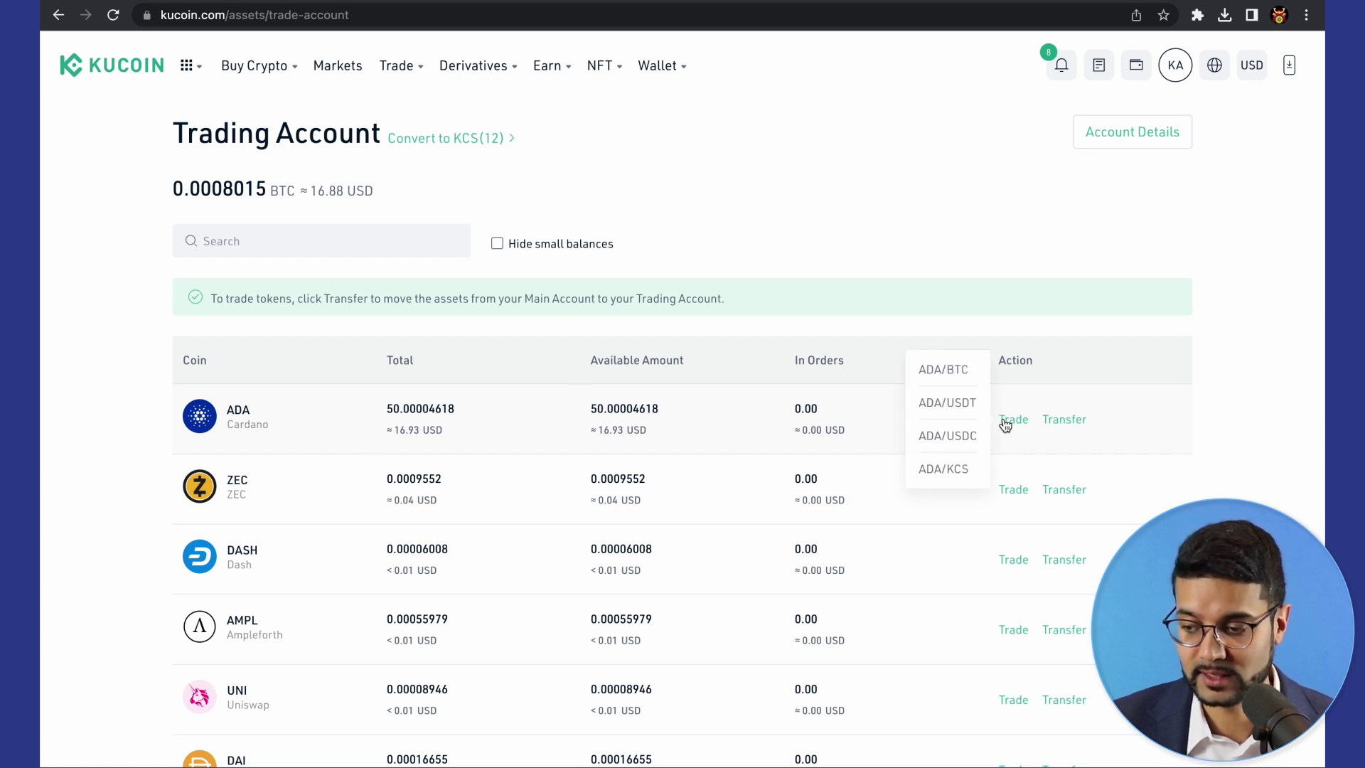
left_click(965, 406)
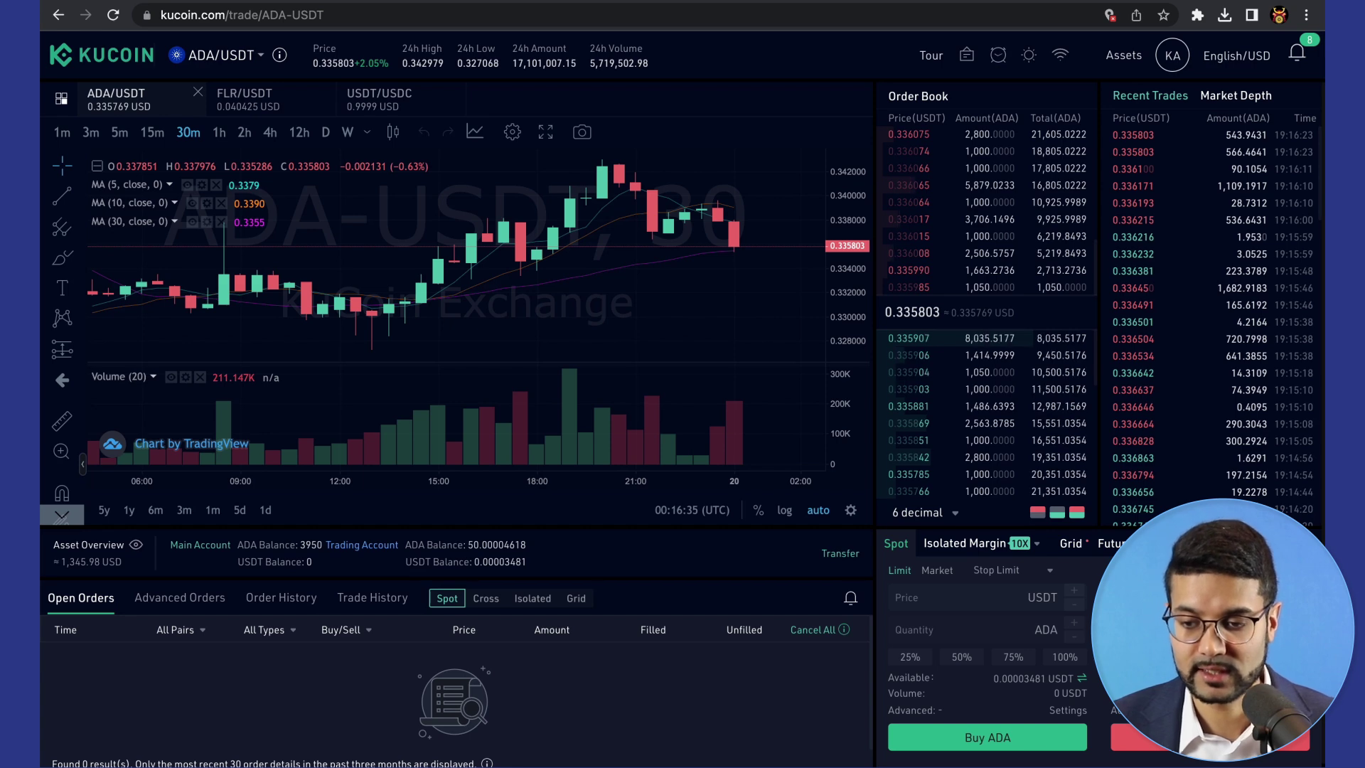
Step: Compare the ADA/USDT price chart at the 1h, 30m and 15m intervals, ending on 30m
left_click(219, 134)
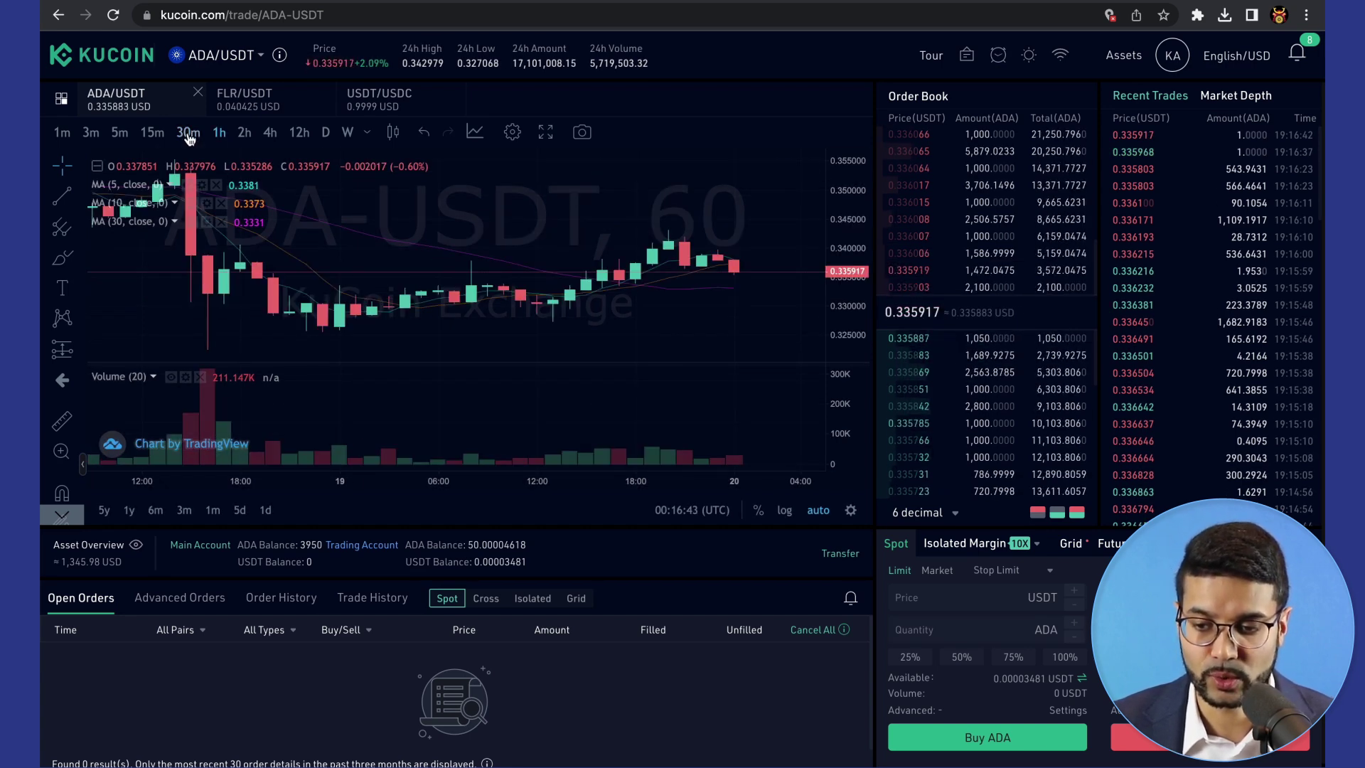
left_click(189, 134)
left_click(152, 141)
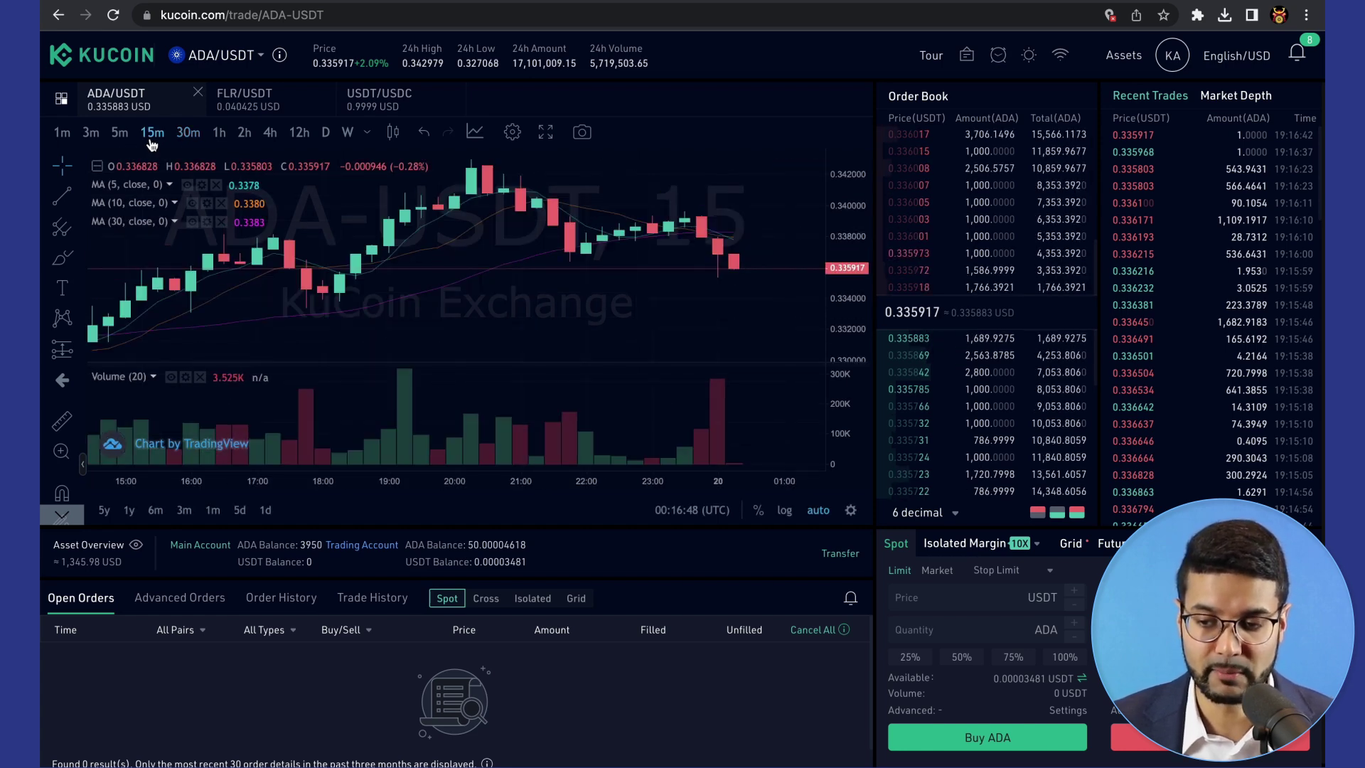
left_click(186, 137)
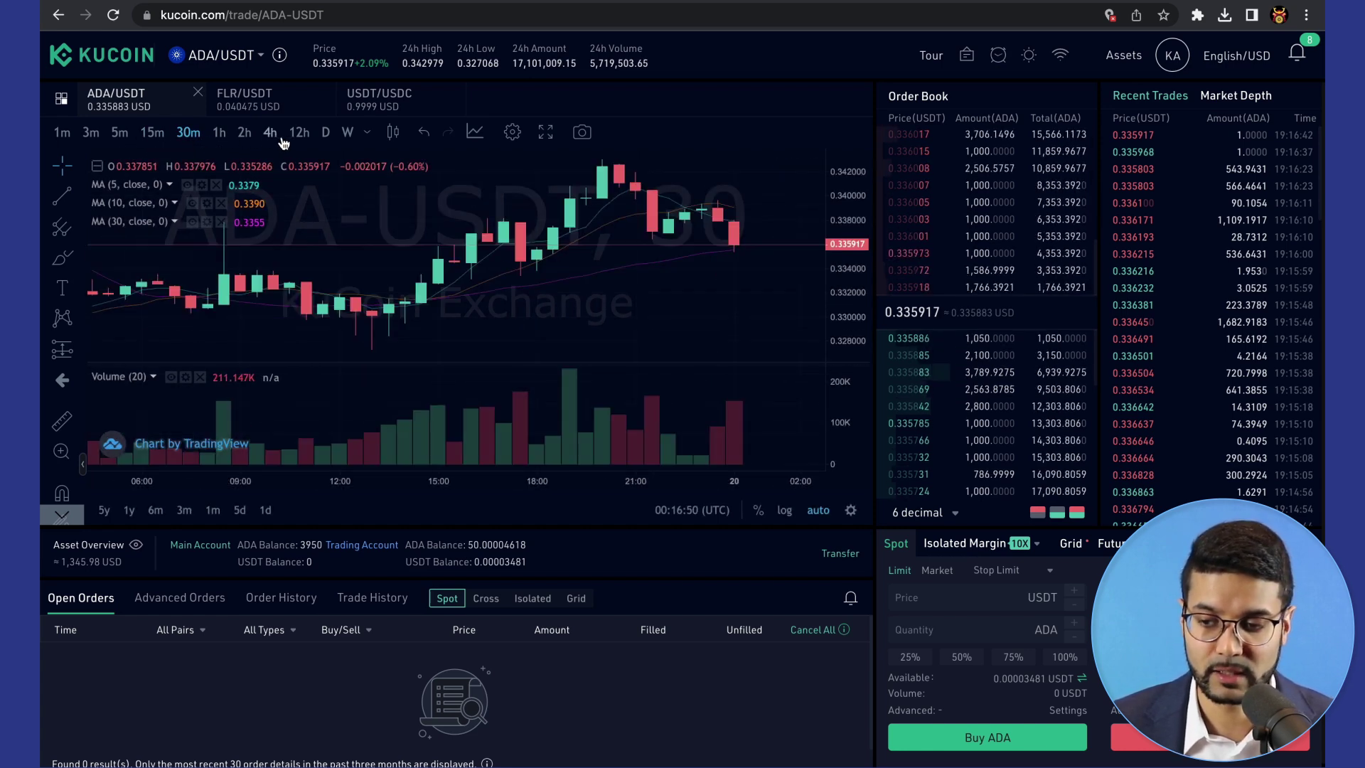
Step: Switch the ADA/USDT chart to the daily interval and examine the order book's sell orders, buy orders and last price
left_click(325, 139)
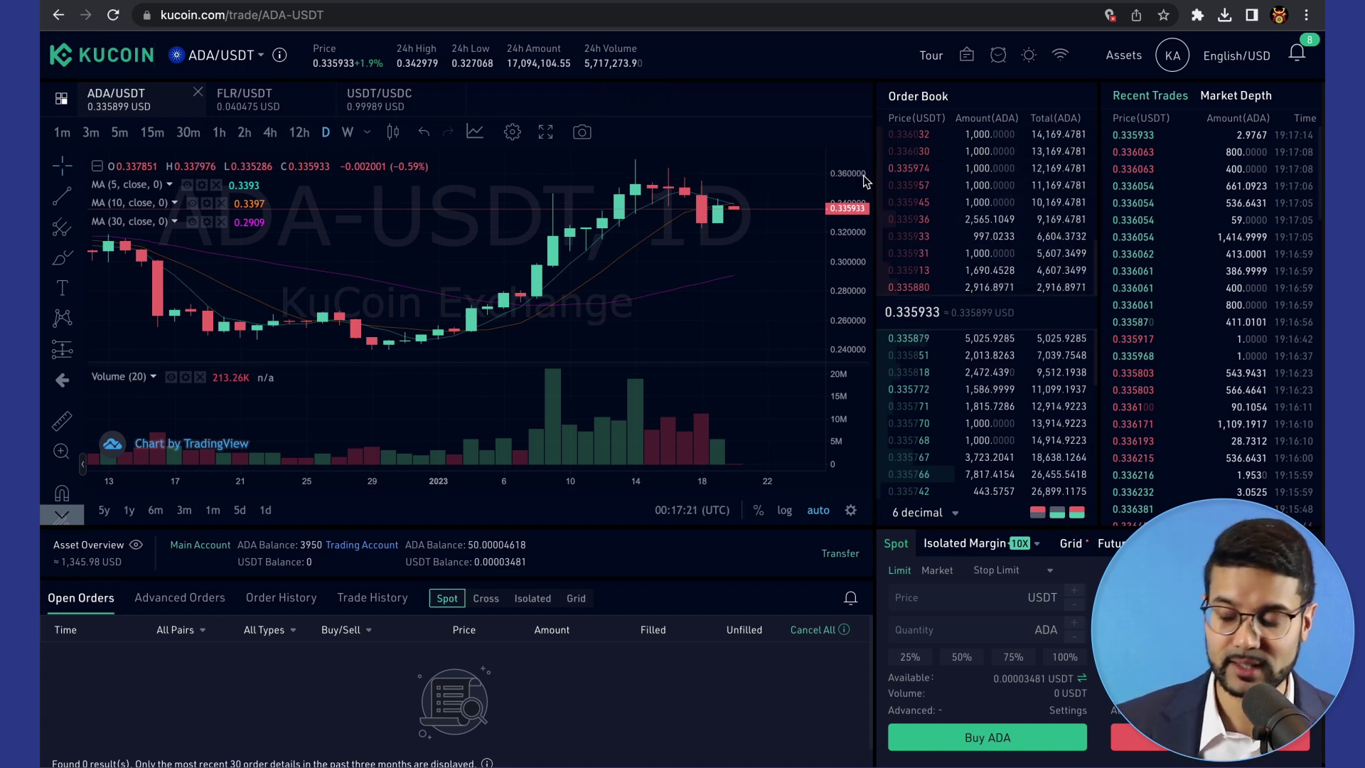
mouse_move(933, 148)
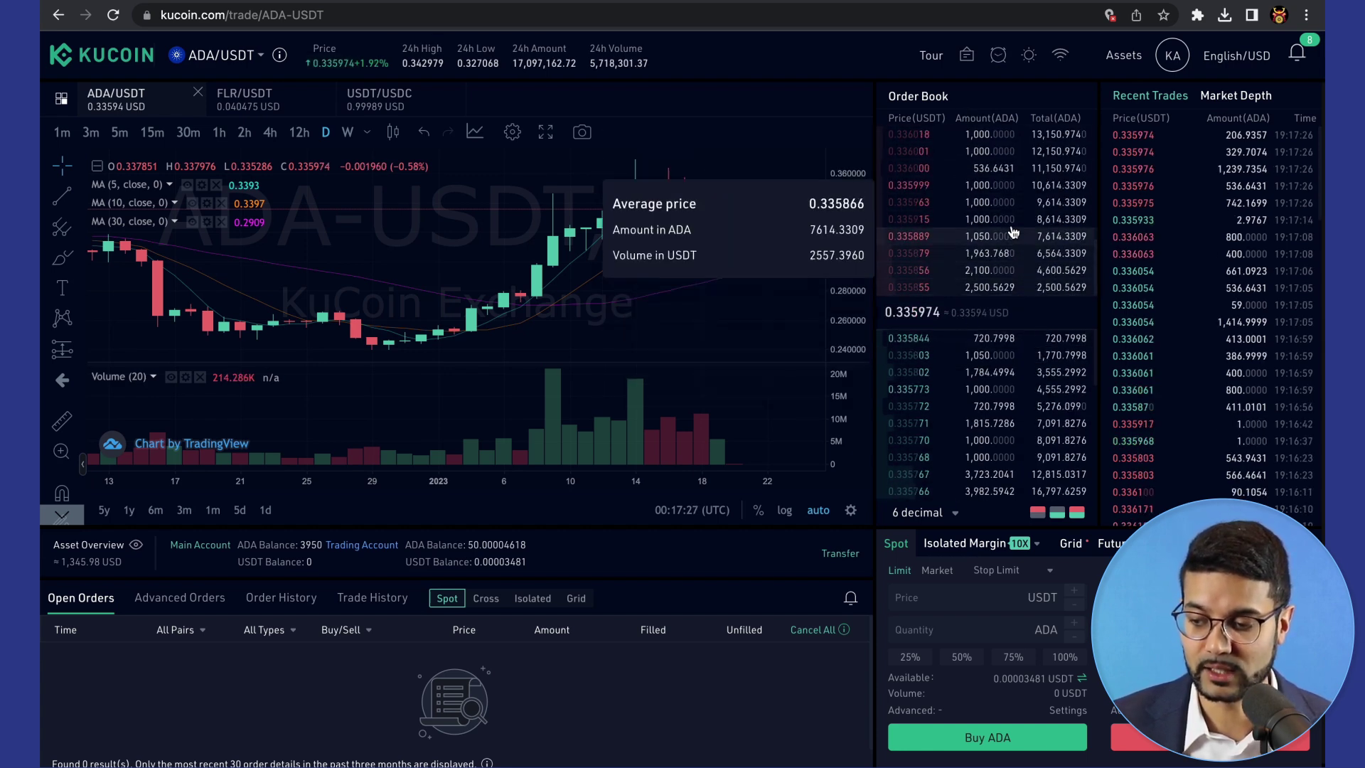
mouse_move(983, 166)
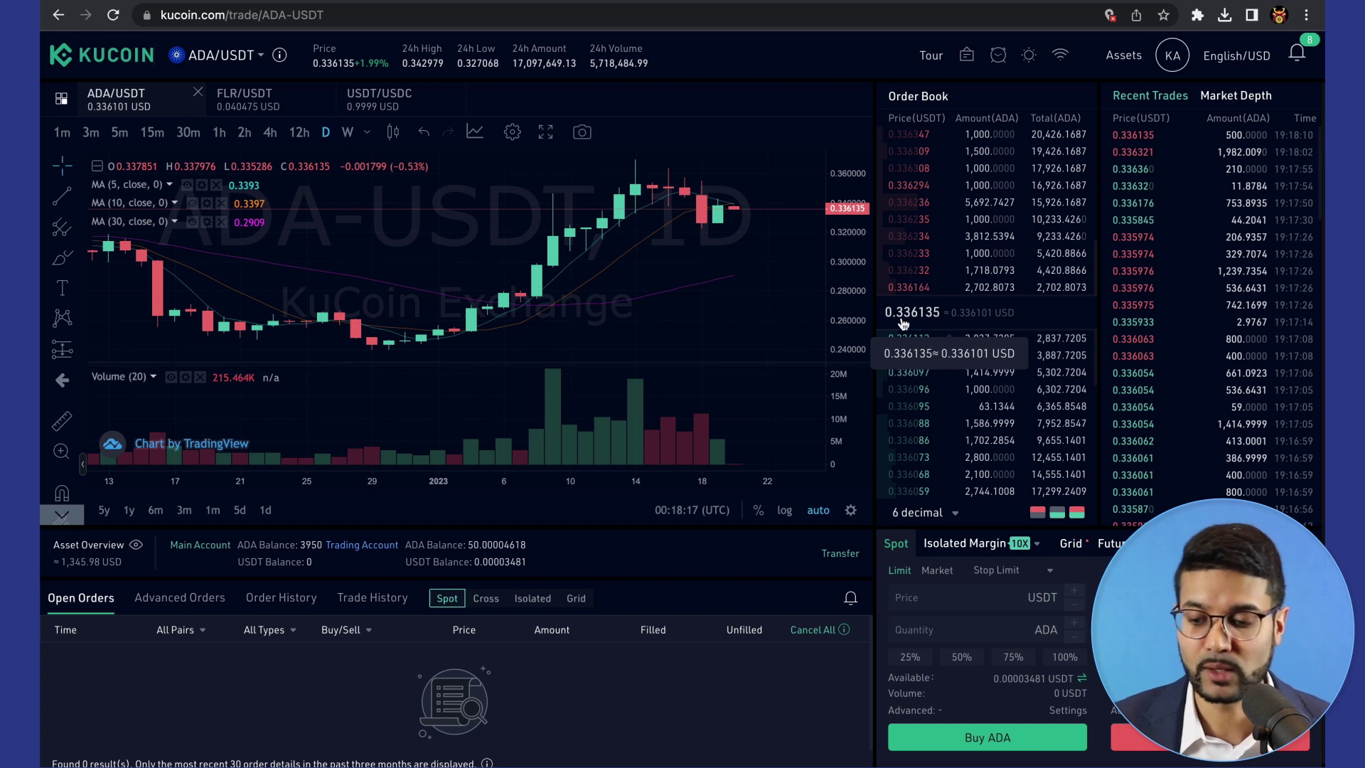
mouse_move(1022, 491)
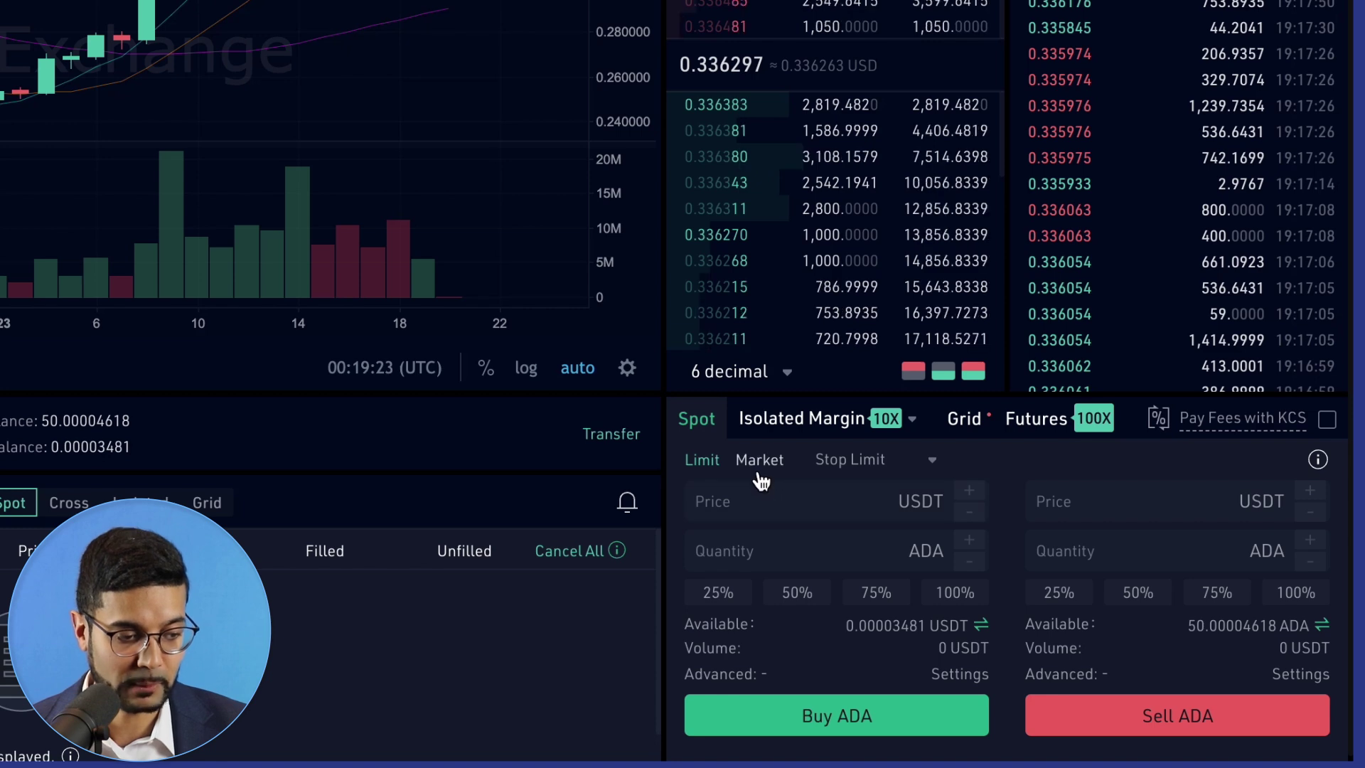
Step: Try out a market sell order for ADA with 100% and then 50% of the available balance
left_click(937, 576)
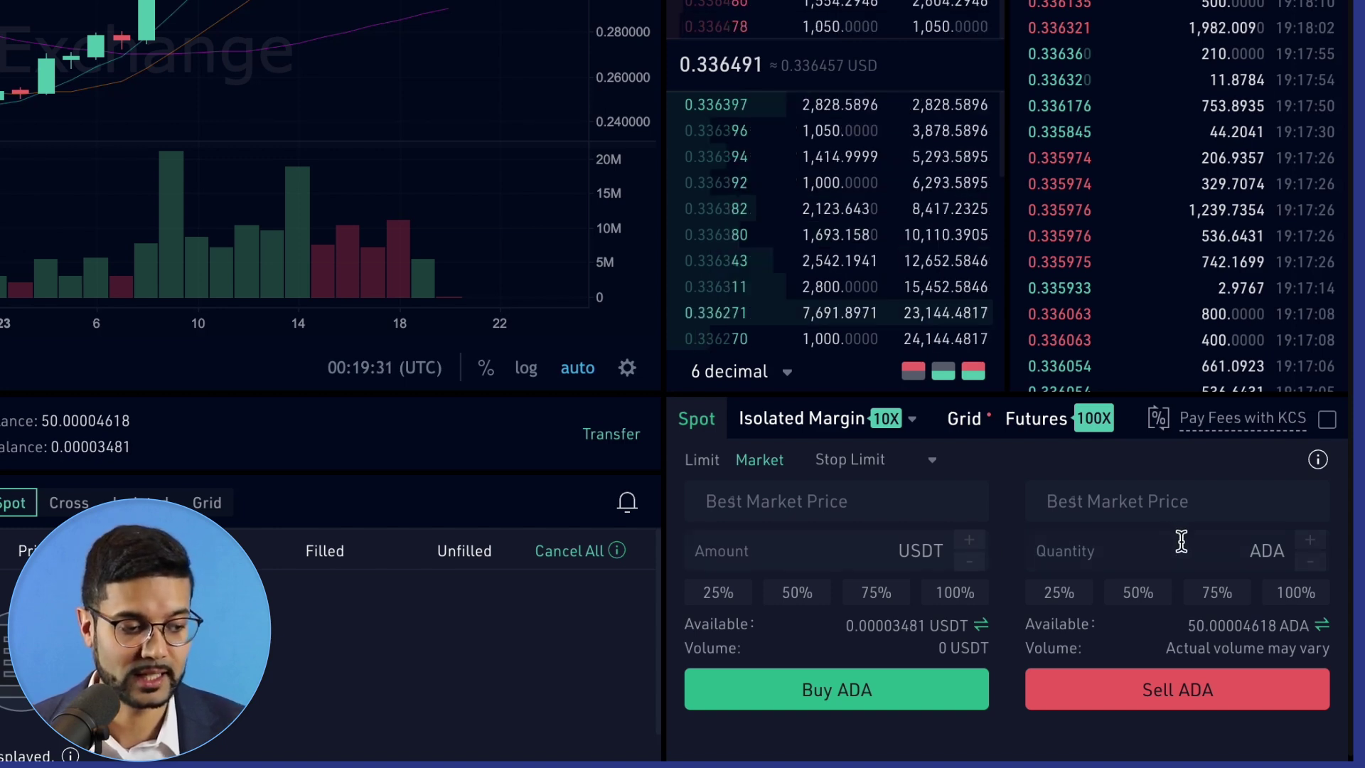
left_click(1287, 597)
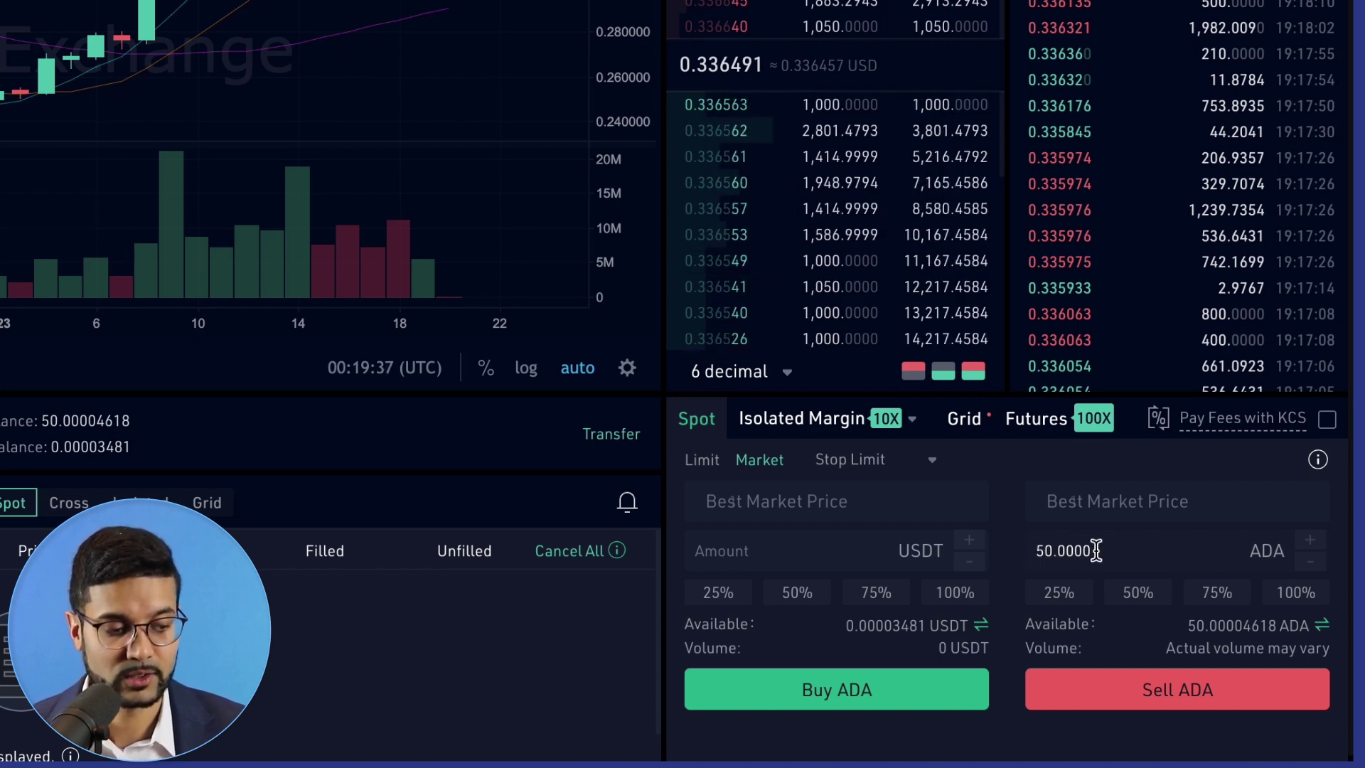
left_click(1138, 597)
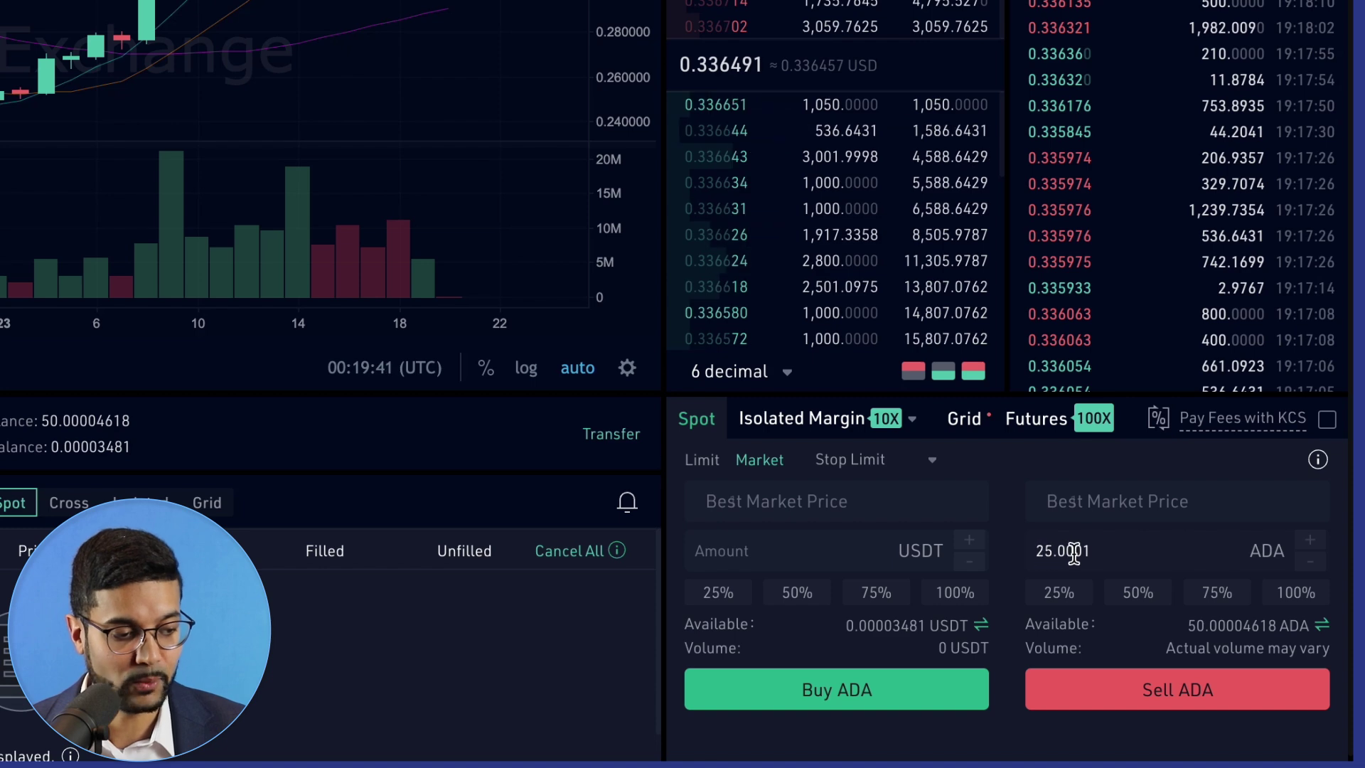
Step: Place a limit order to sell 50% of the available ADA at a price of 0.336781 USDT
left_click(716, 466)
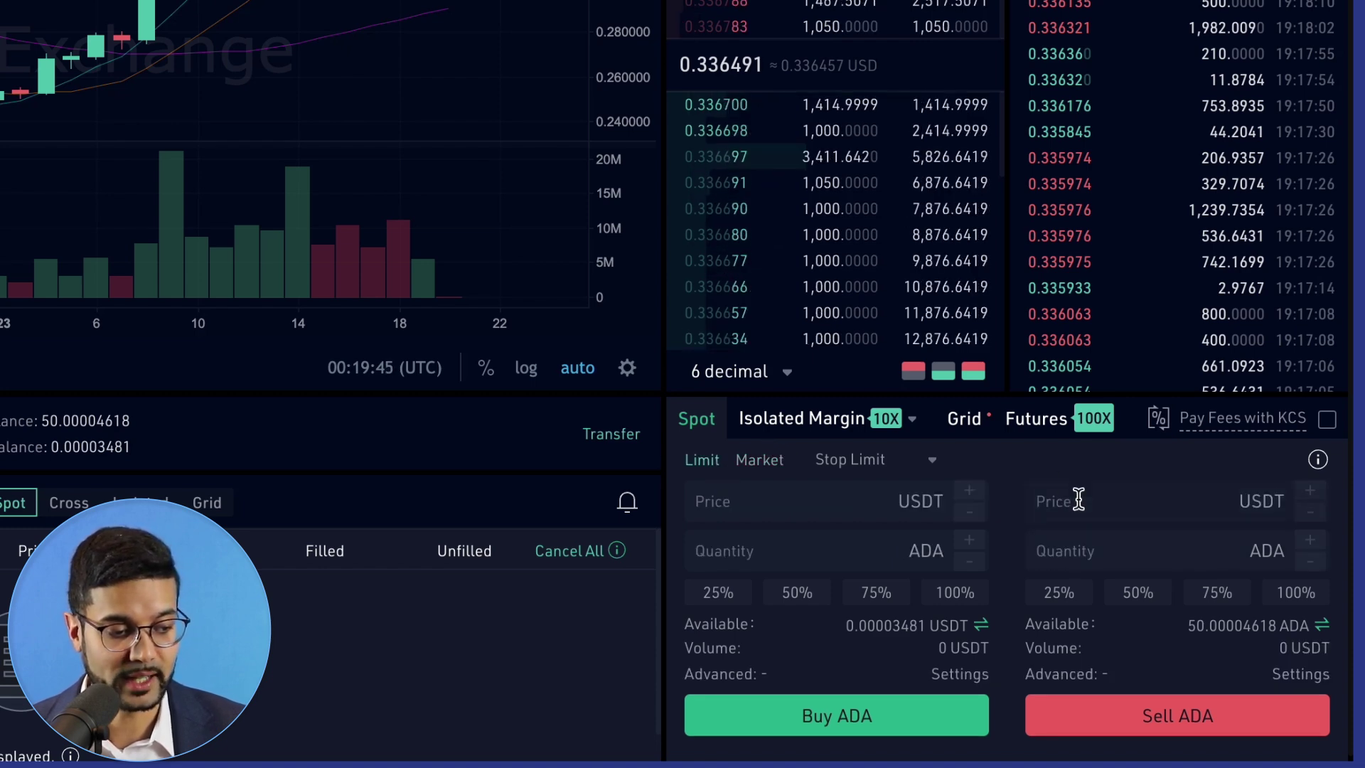
left_click(1135, 596)
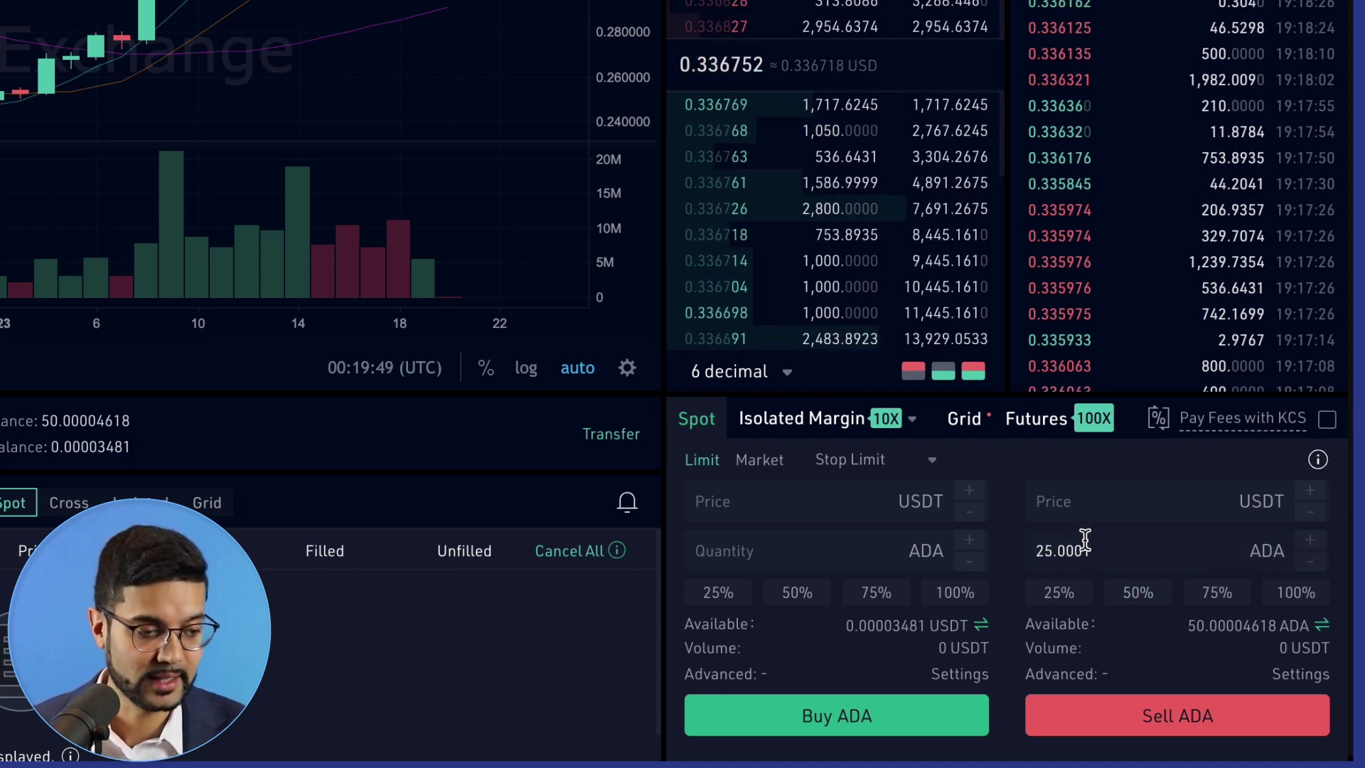
left_click(1074, 511)
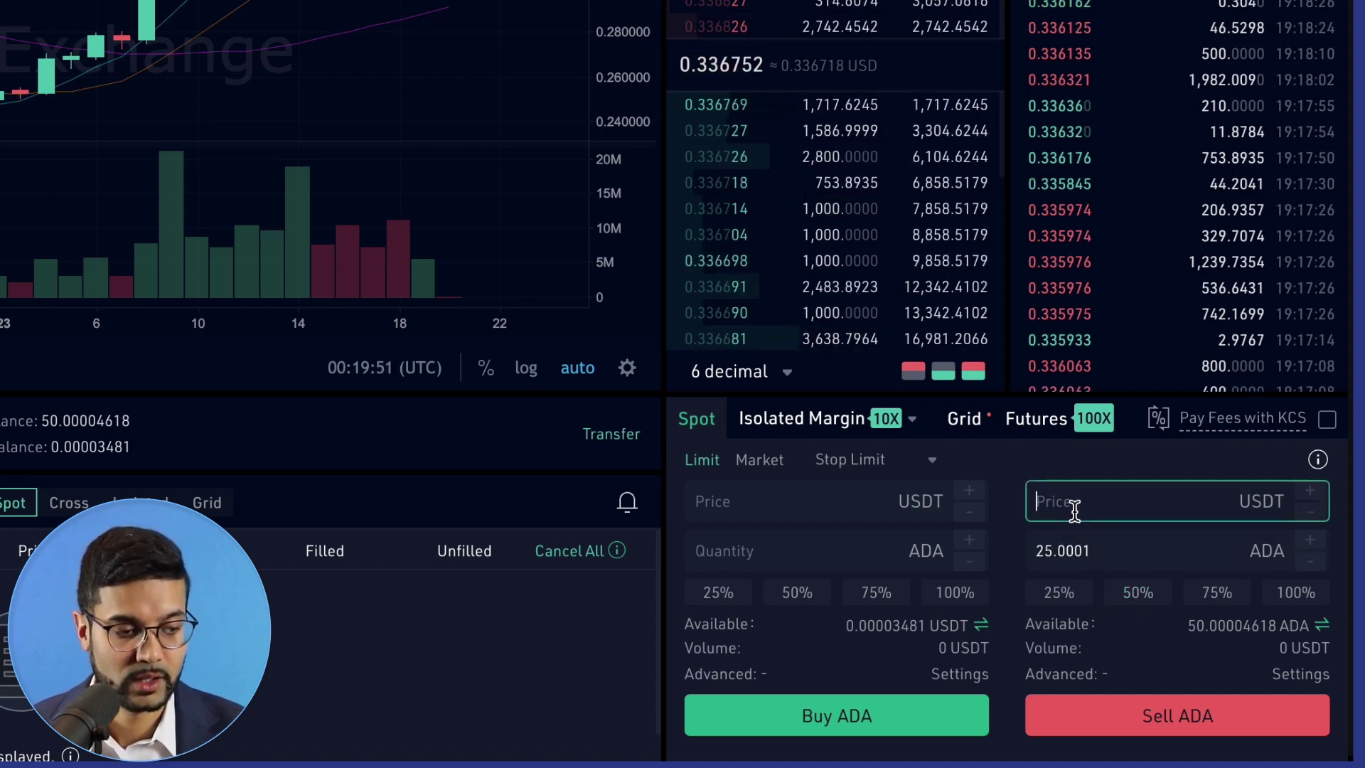
type("0")
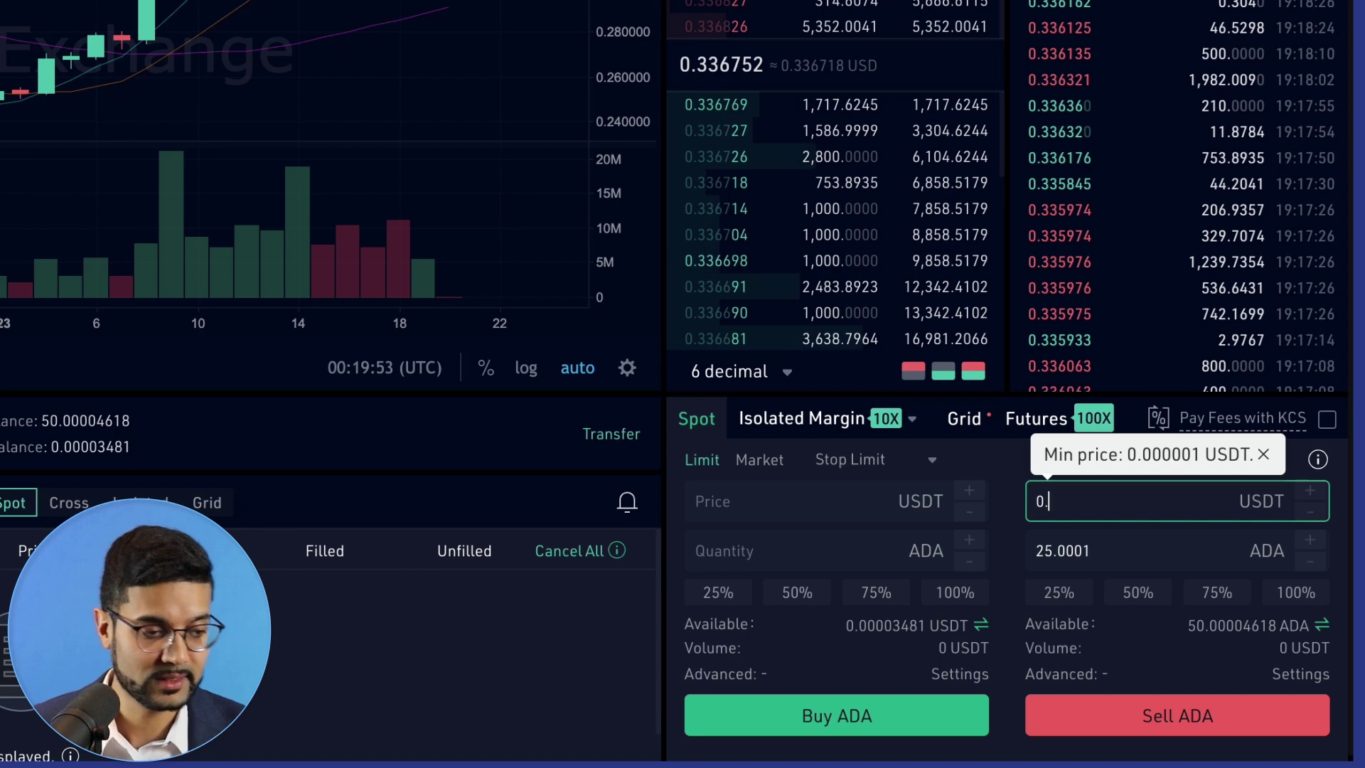
type(".")
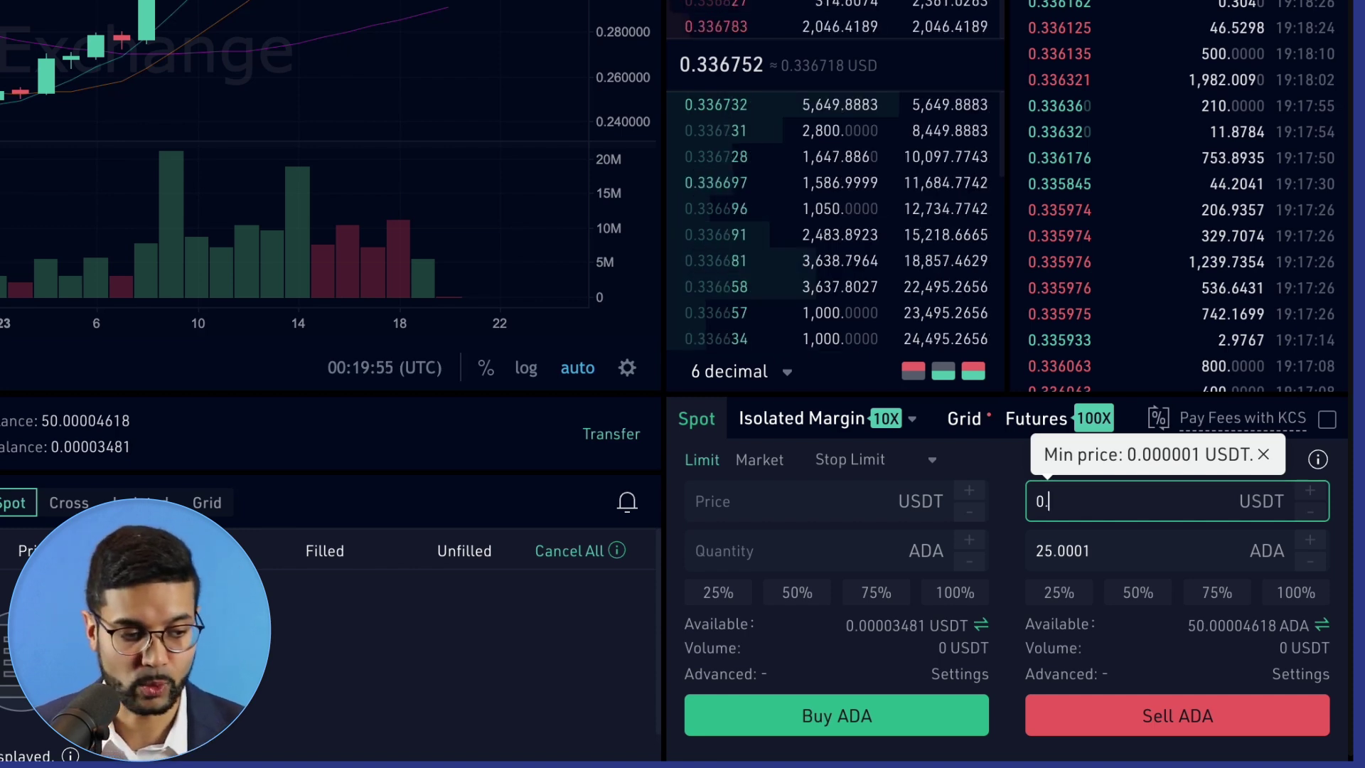
type("33")
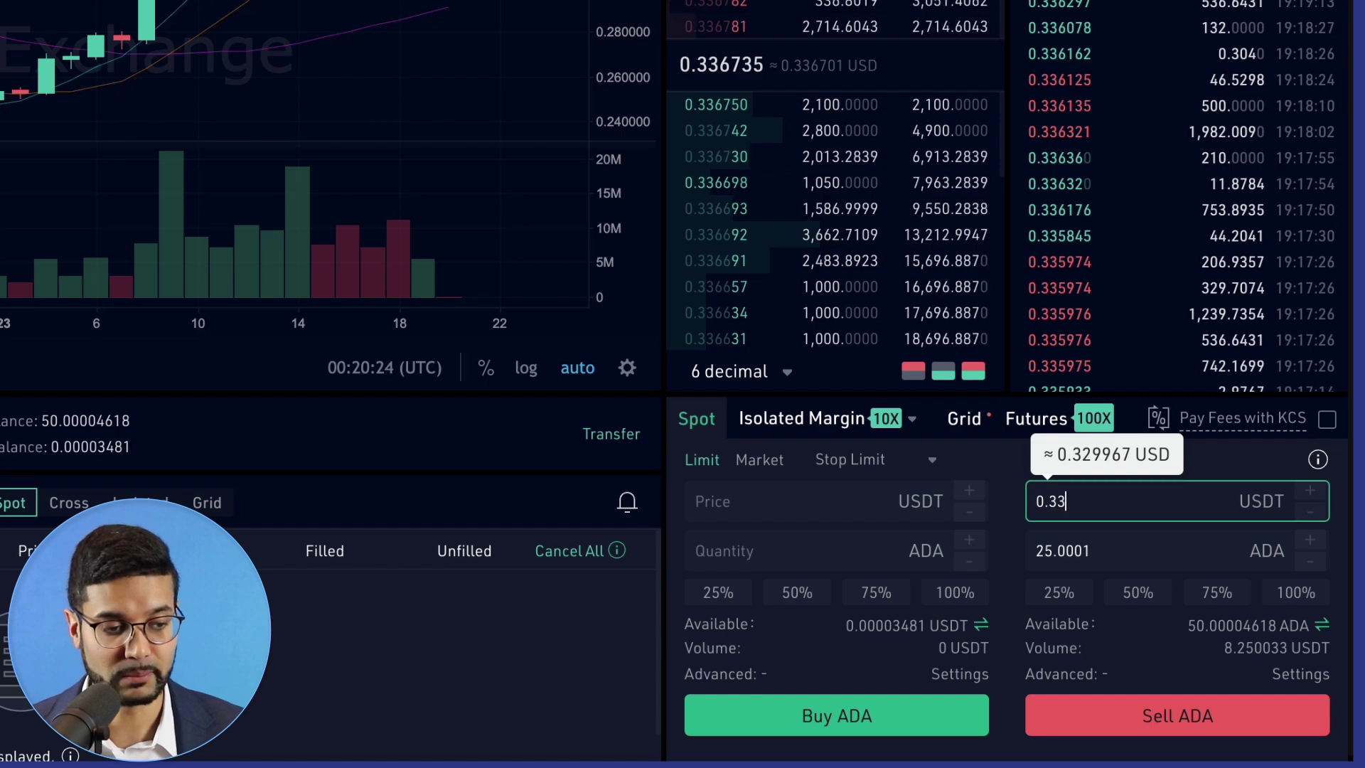
type("6")
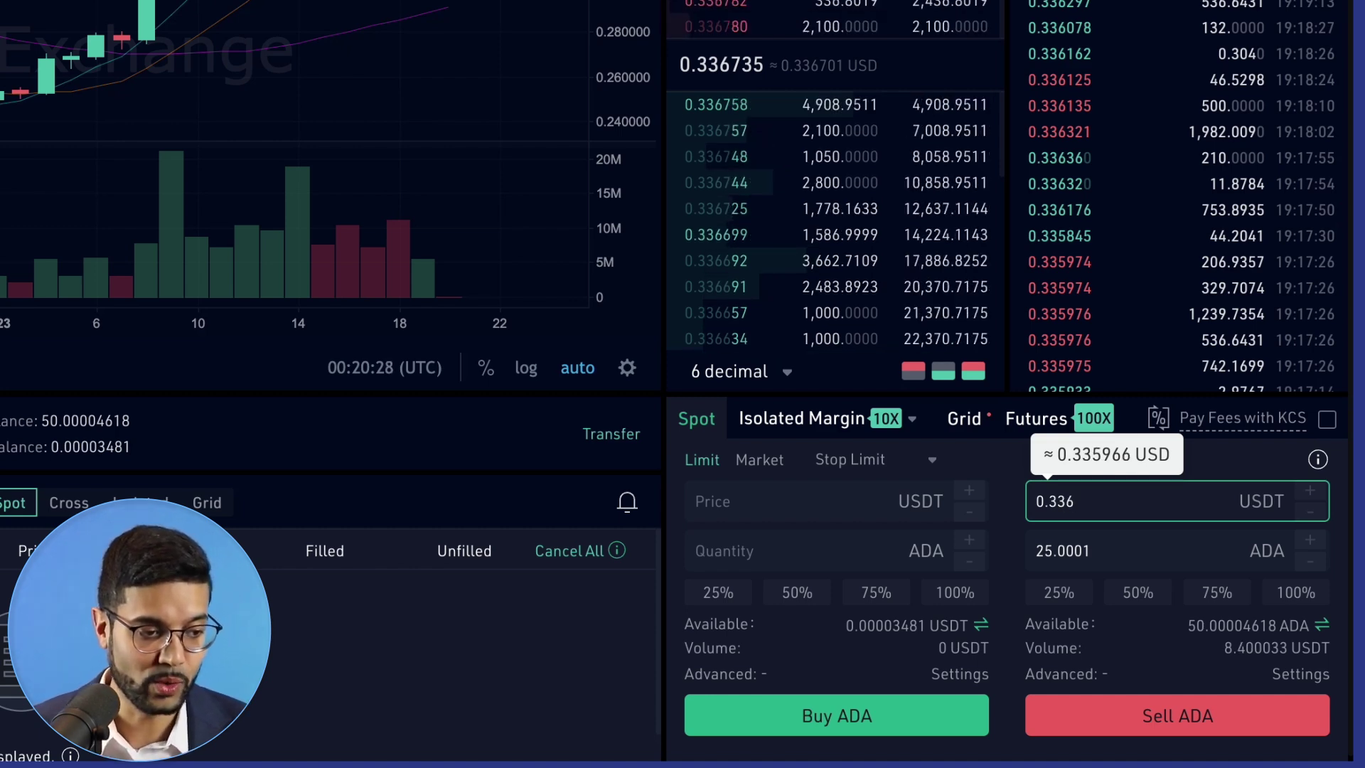
type("781")
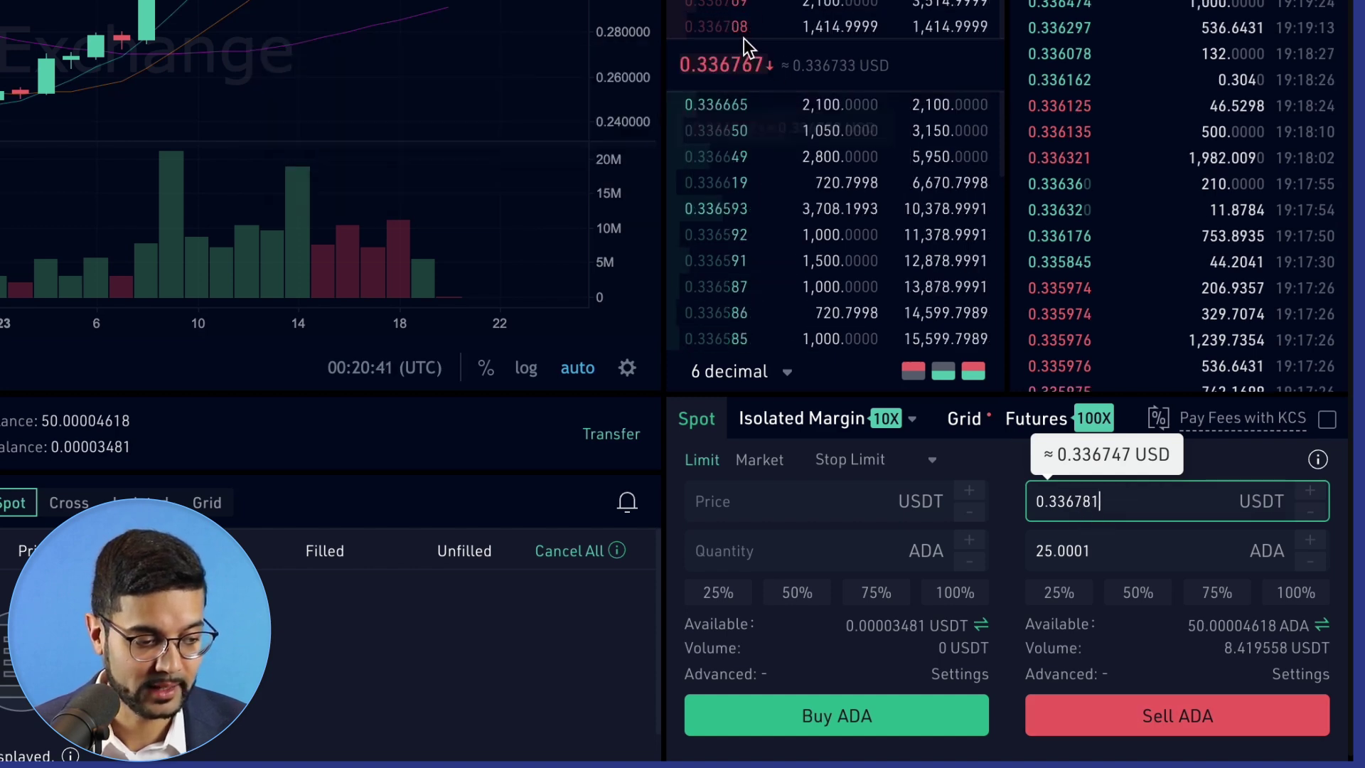
left_click(1123, 720)
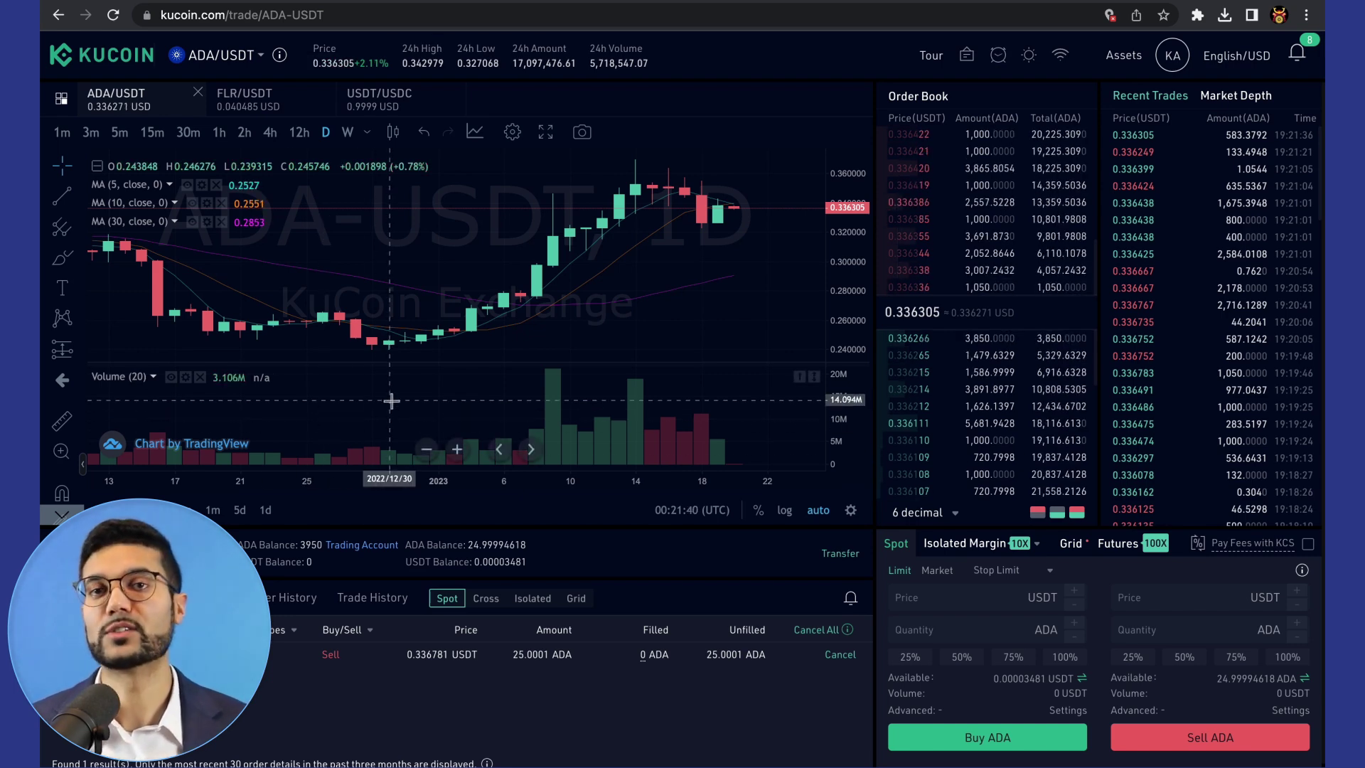
Step: Open the Main Account from the asset overview and look over its coin balances, including Cardano
scroll(391, 401, "right", 5)
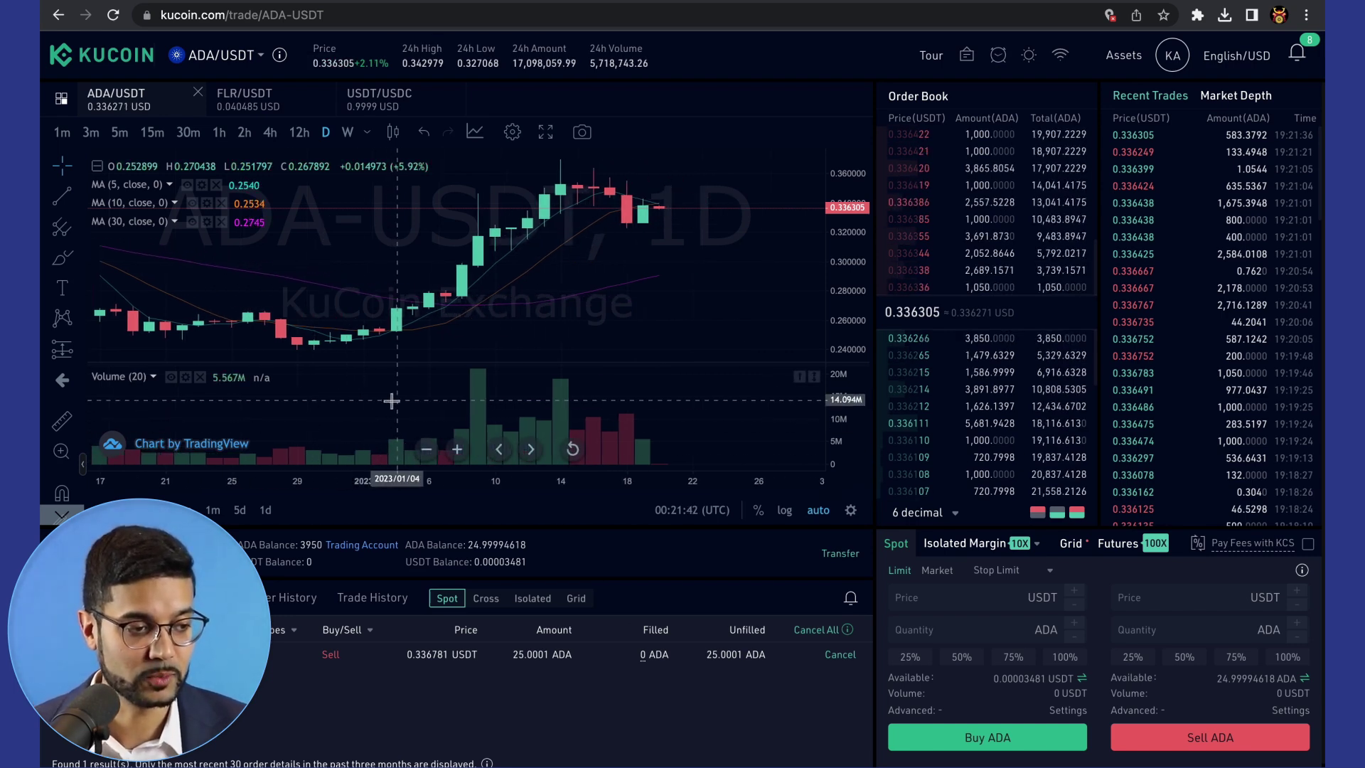
mouse_move(1121, 64)
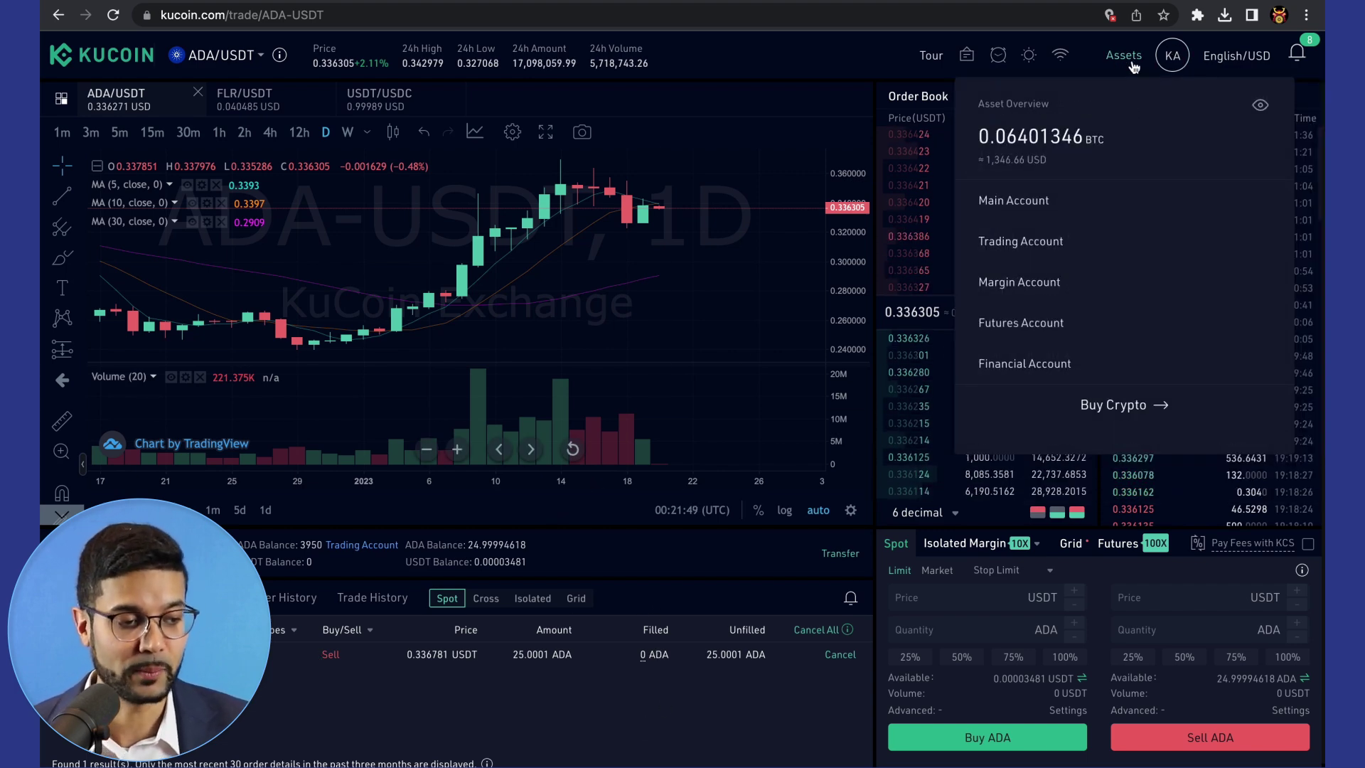
left_click(1027, 211)
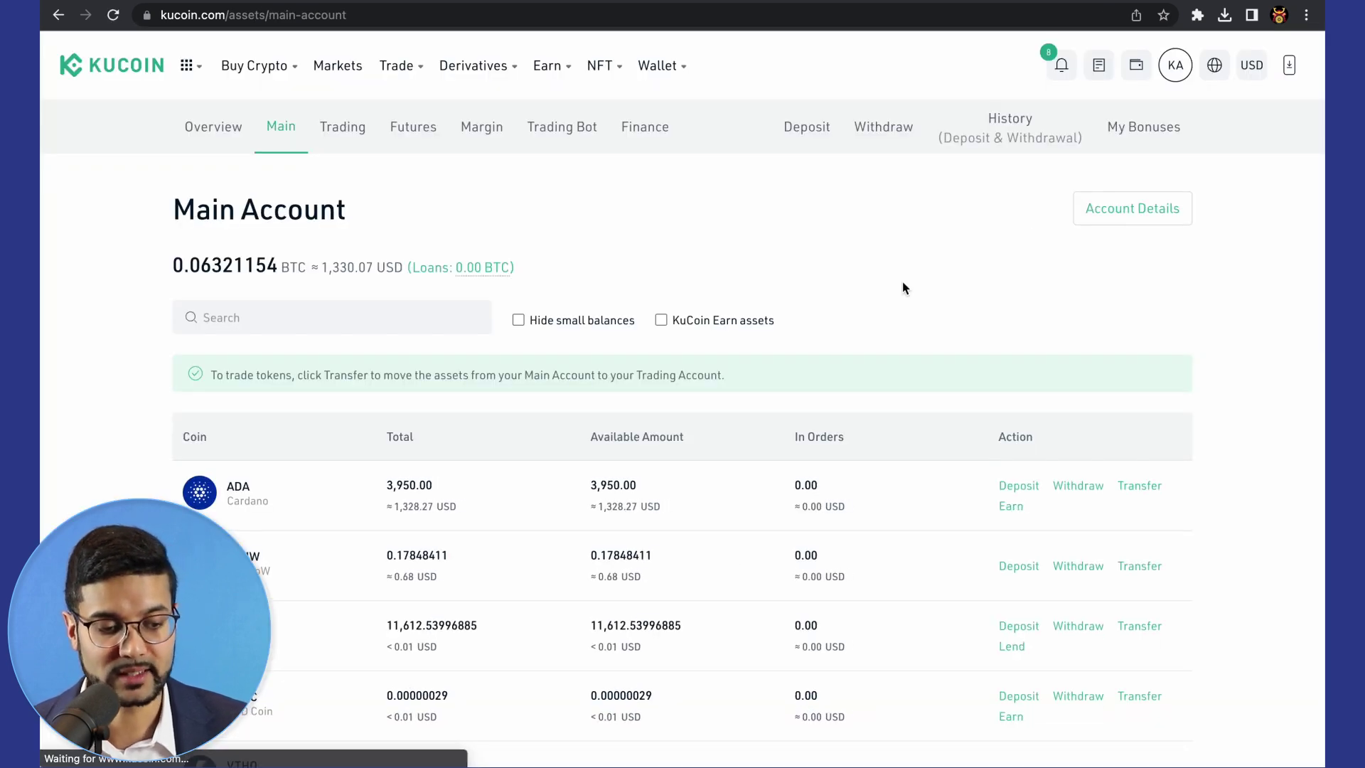
scroll(694, 427, "down", 3)
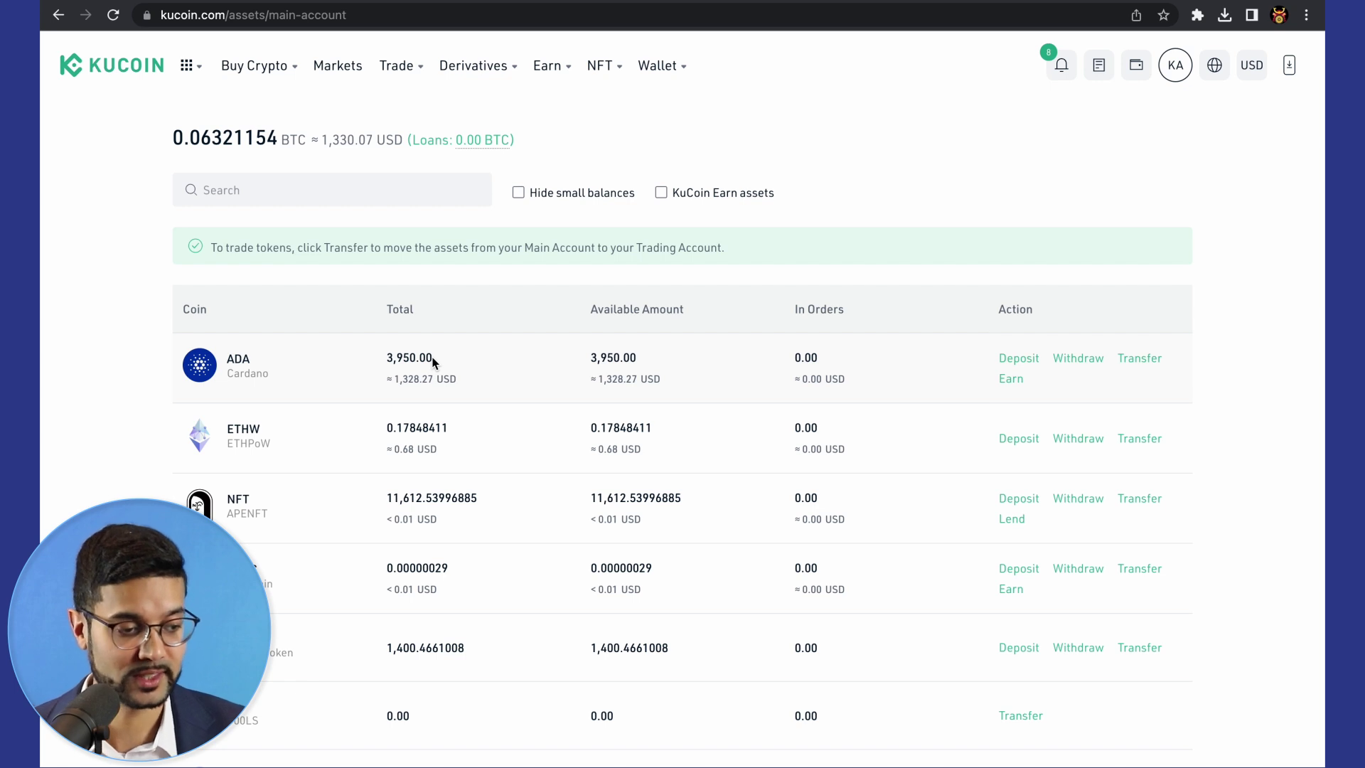
Step: Open the ADA withdrawal form and review its wallet address field and network options, dismissing the network selection without choosing one
left_click(1070, 360)
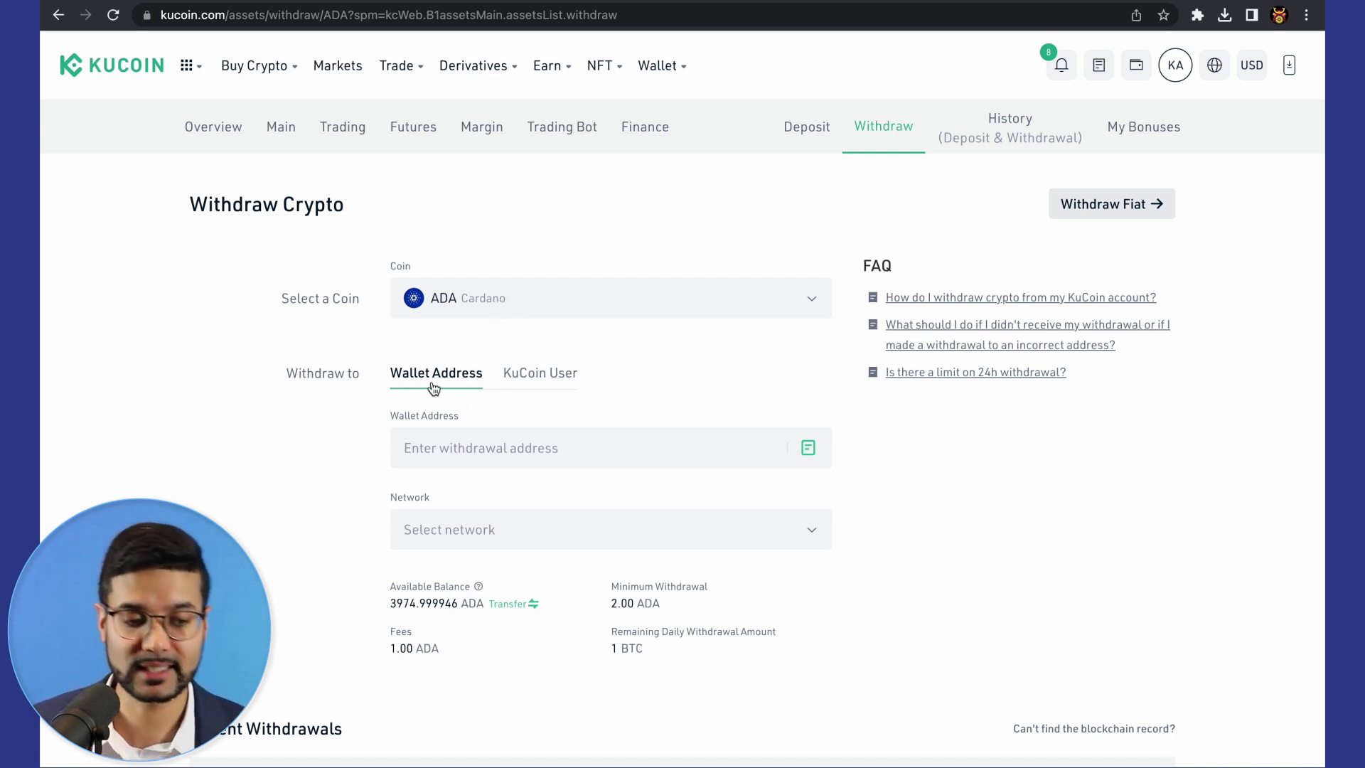
left_click(468, 454)
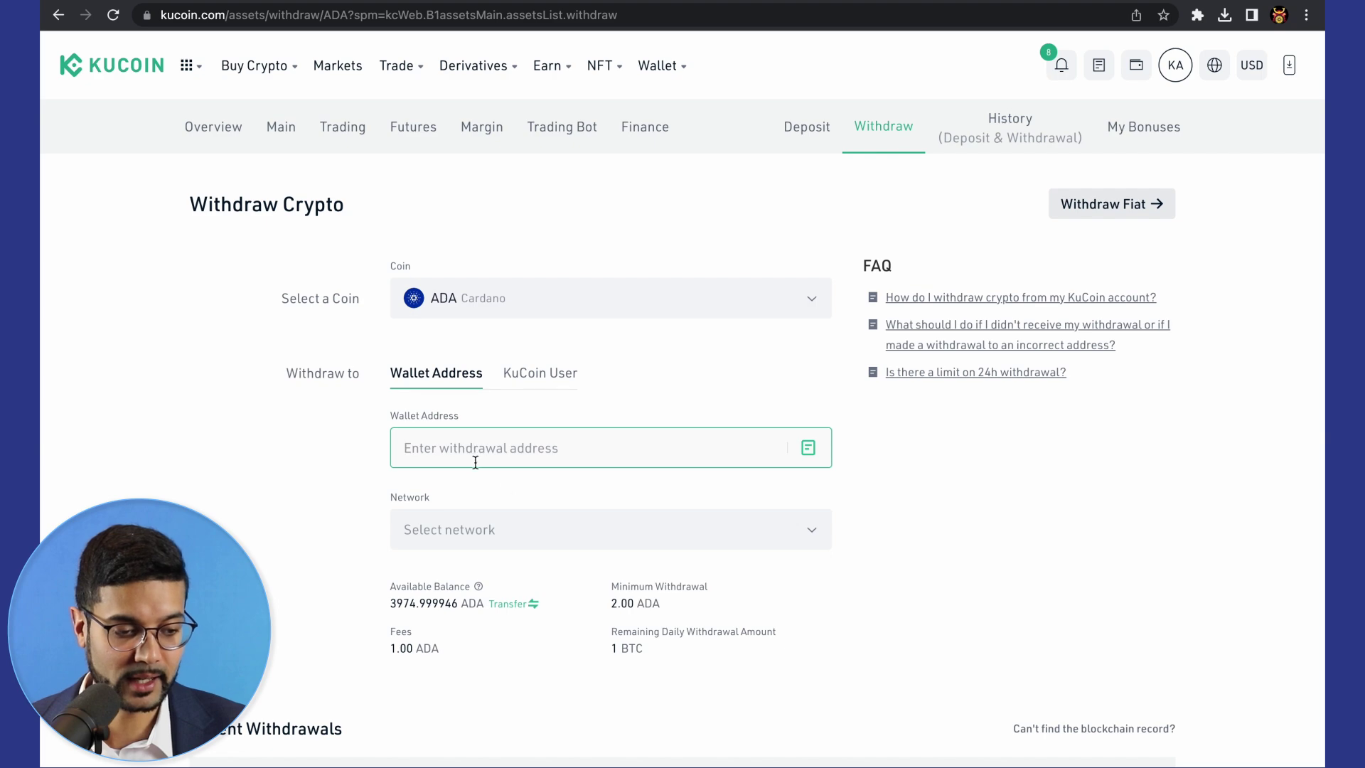
left_click(810, 539)
left_click(811, 539)
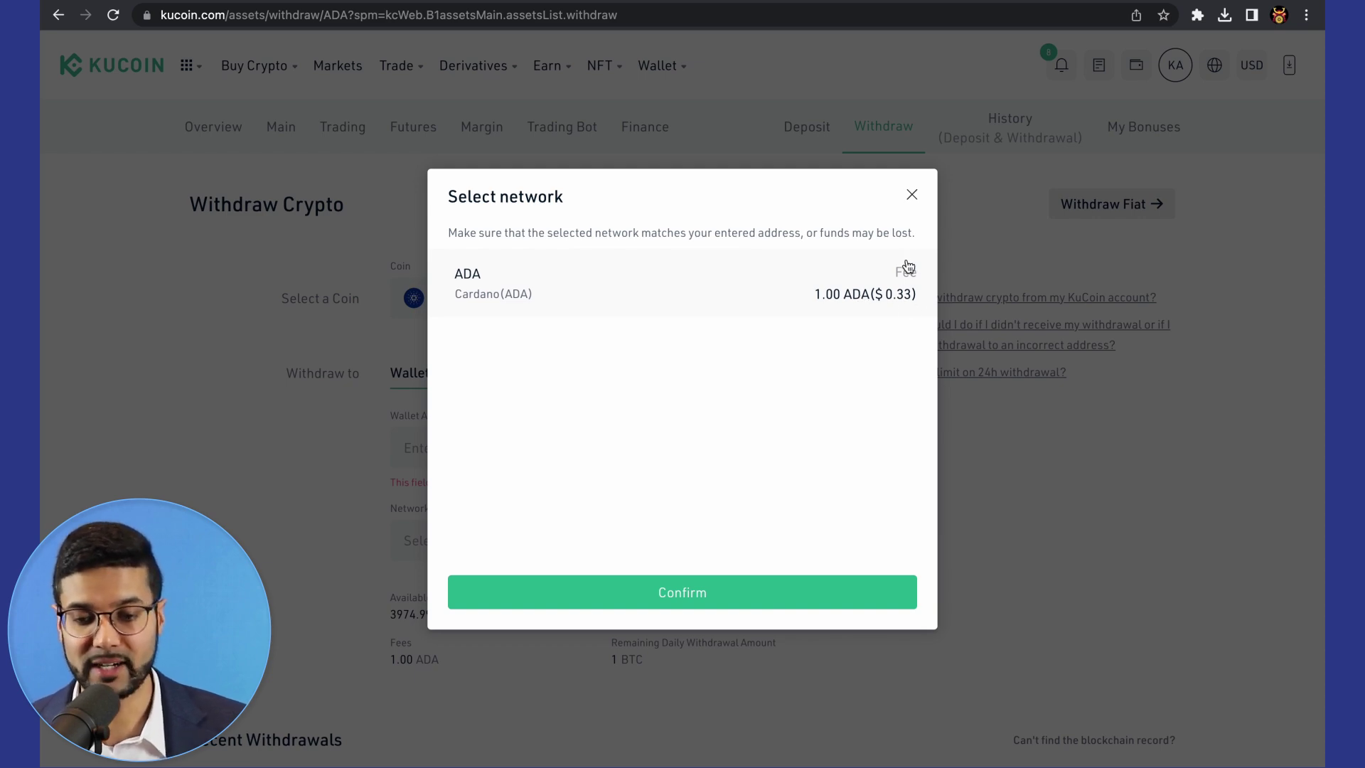
left_click(911, 196)
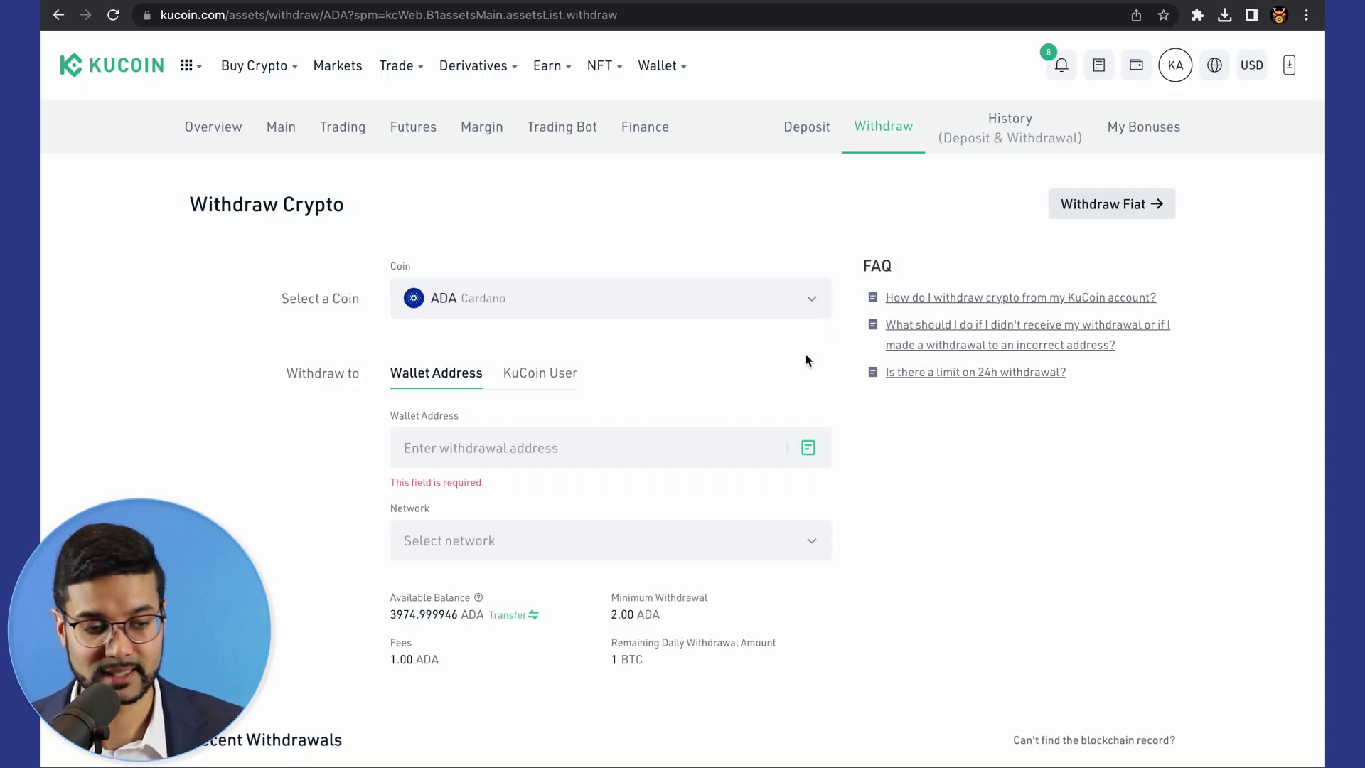